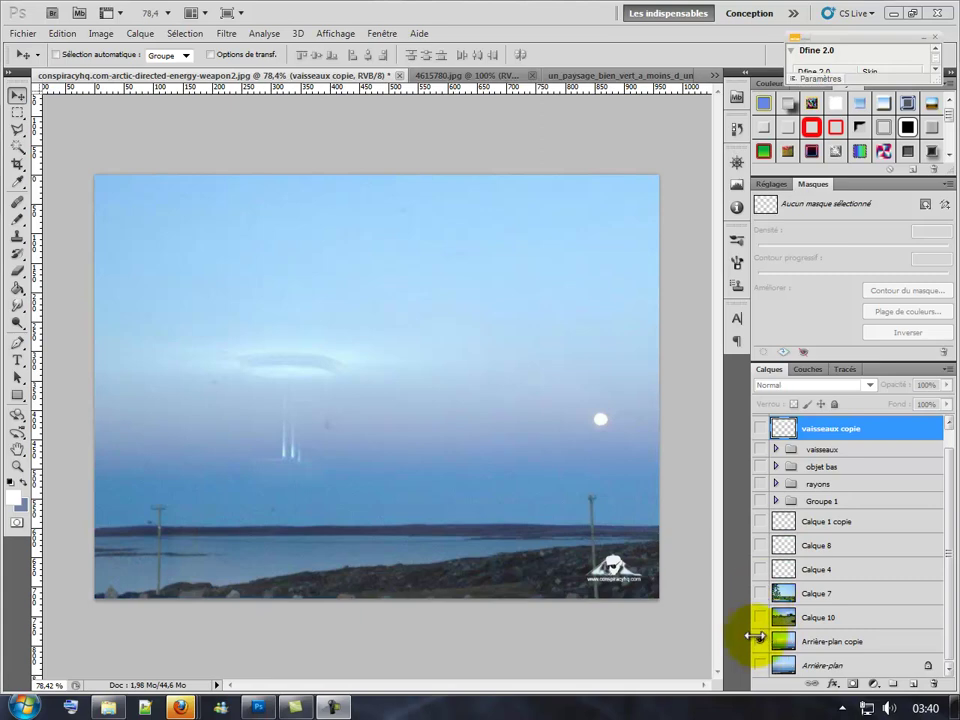
# Step: Hide the 'Arrière-plan copie' Arctic sky-and-sea layer, leaving the canvas transparent
pyautogui.click(694, 469)
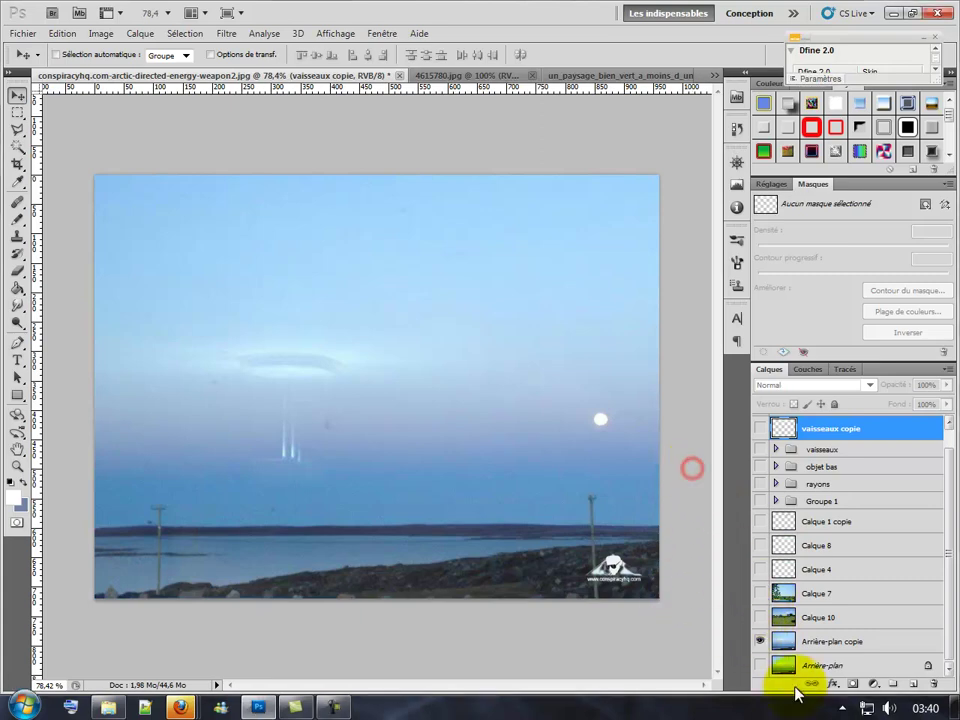
pyautogui.click(760, 642)
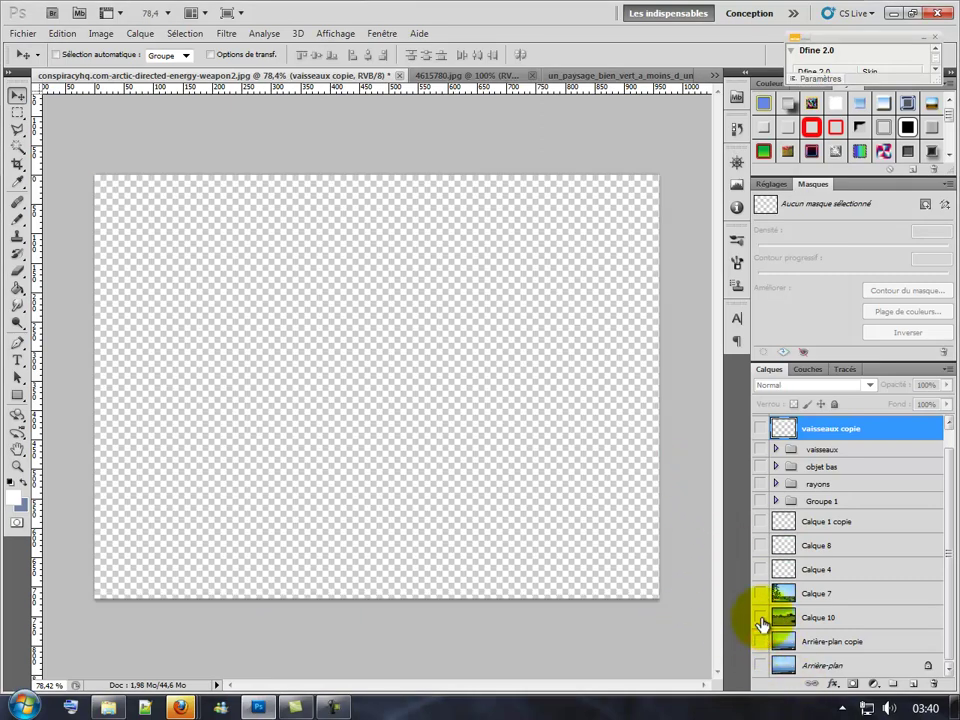
# Step: Show the 'Calque 10' meadow layer and zoom in on its treetops
pyautogui.click(760, 622)
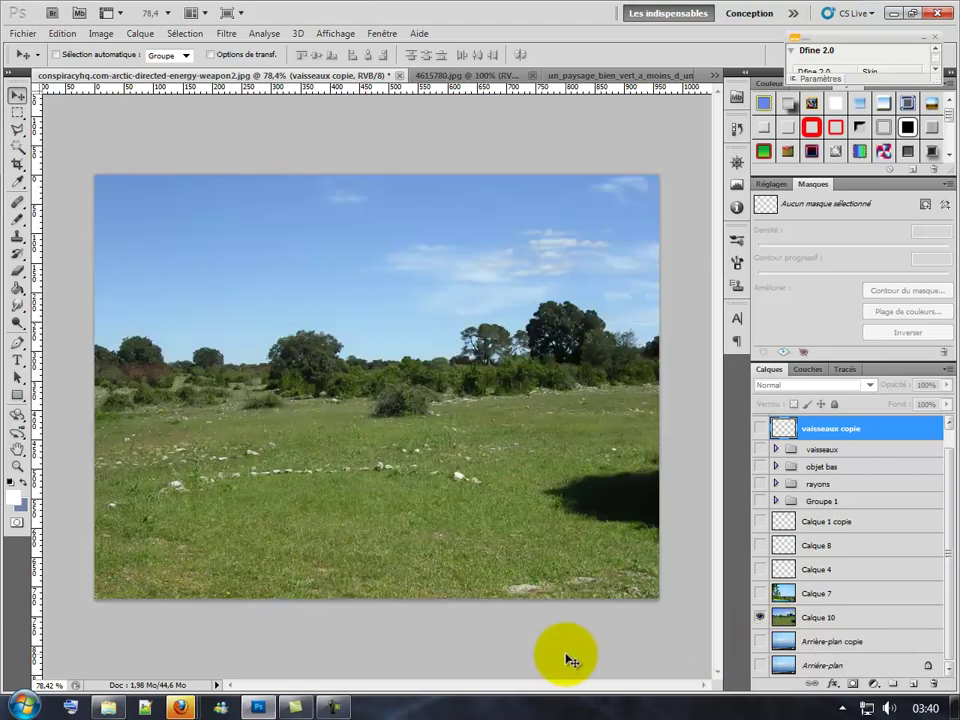
pyautogui.scroll(1, 345, 388)
pyautogui.scroll(5, 340, 388)
pyautogui.scroll(5, 298, 321)
pyautogui.scroll(5, 298, 326)
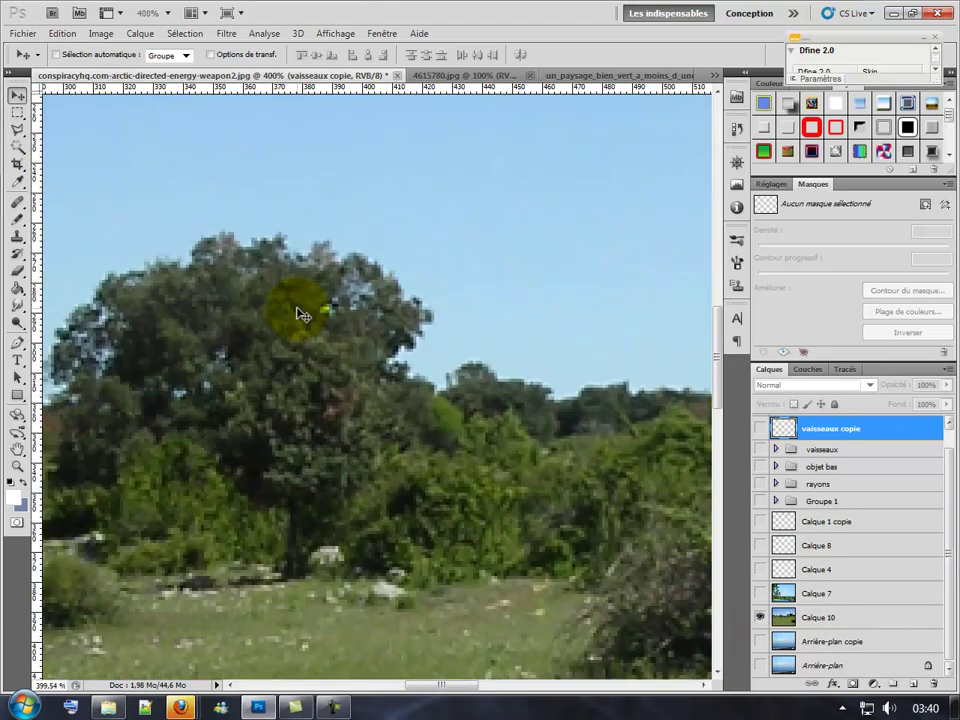
pyautogui.scroll(5, 298, 311)
# Step: Zoom back out until the whole meadow image fits the window
pyautogui.scroll(-1, 322, 248)
pyautogui.scroll(-1, 321, 242)
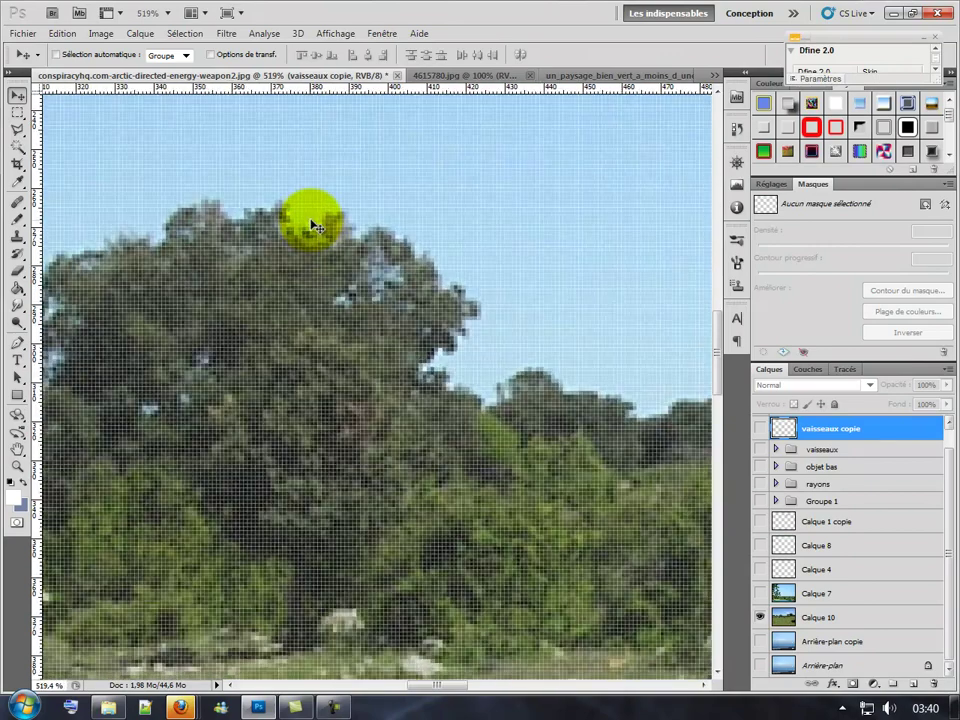
pyautogui.scroll(-1, 310, 220)
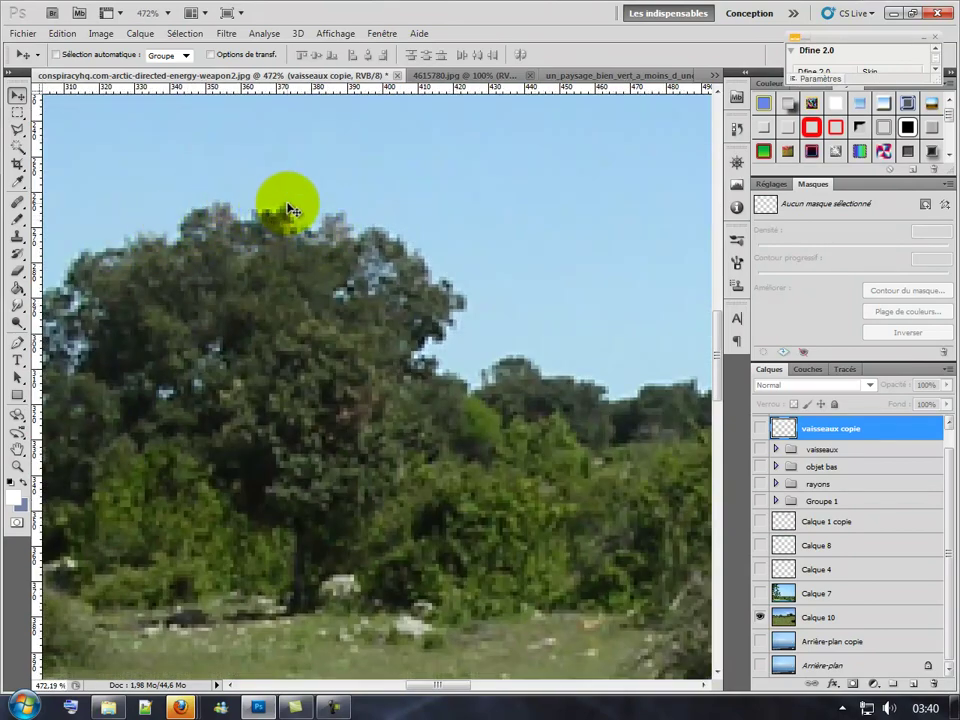
pyautogui.scroll(-1, 490, 355)
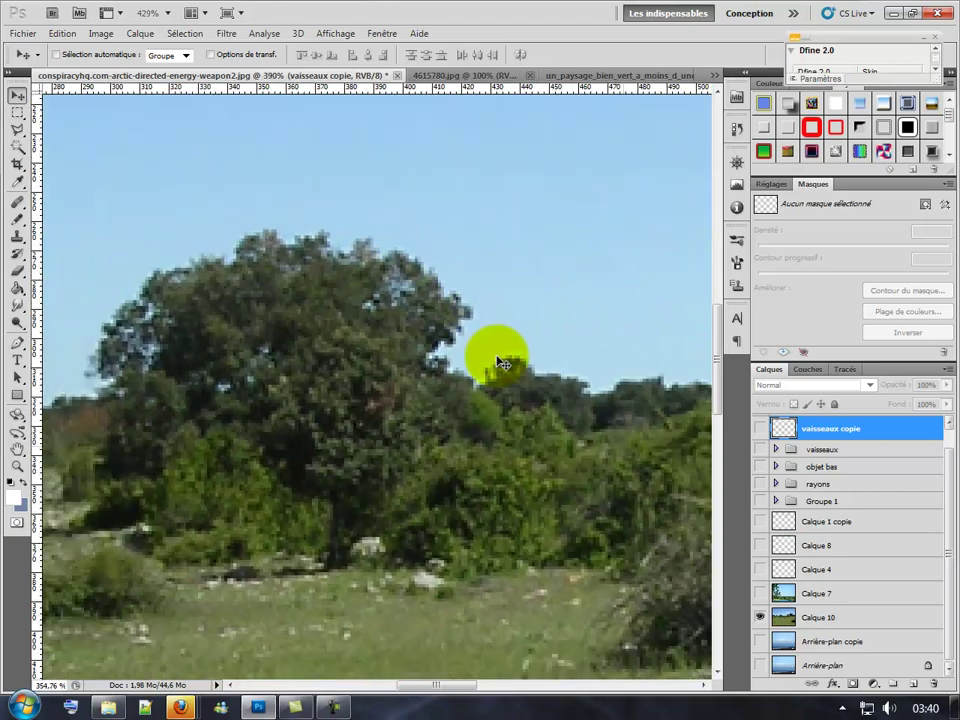
pyautogui.scroll(-1, 500, 370)
pyautogui.scroll(-2, 501, 384)
pyautogui.scroll(-1, 503, 383)
pyautogui.scroll(-1, 503, 380)
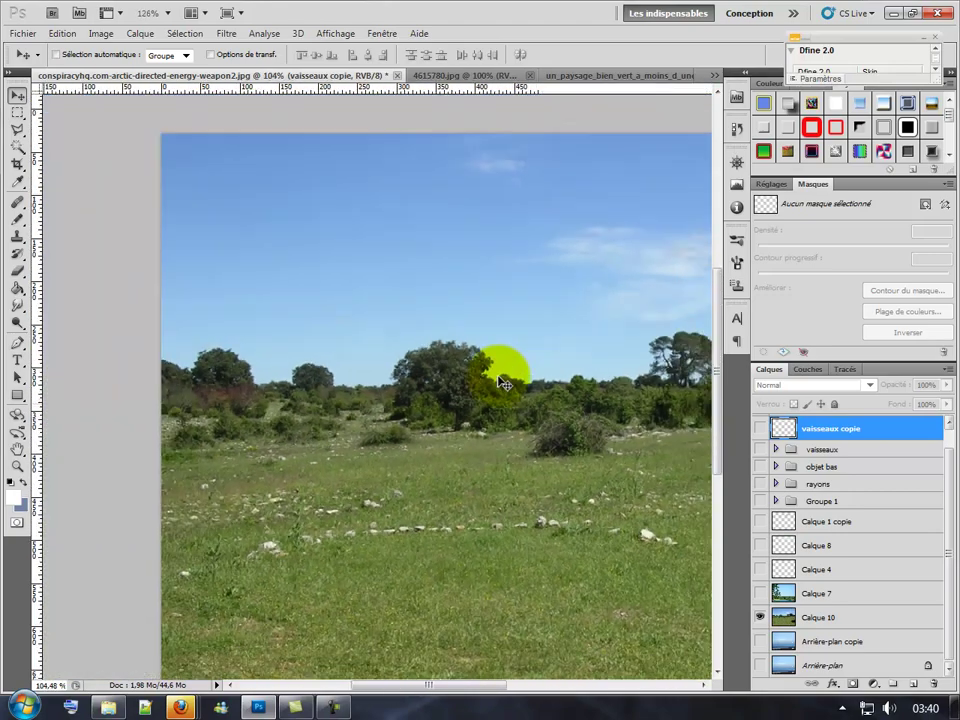
pyautogui.scroll(-1, 585, 416)
pyautogui.scroll(-1, 592, 419)
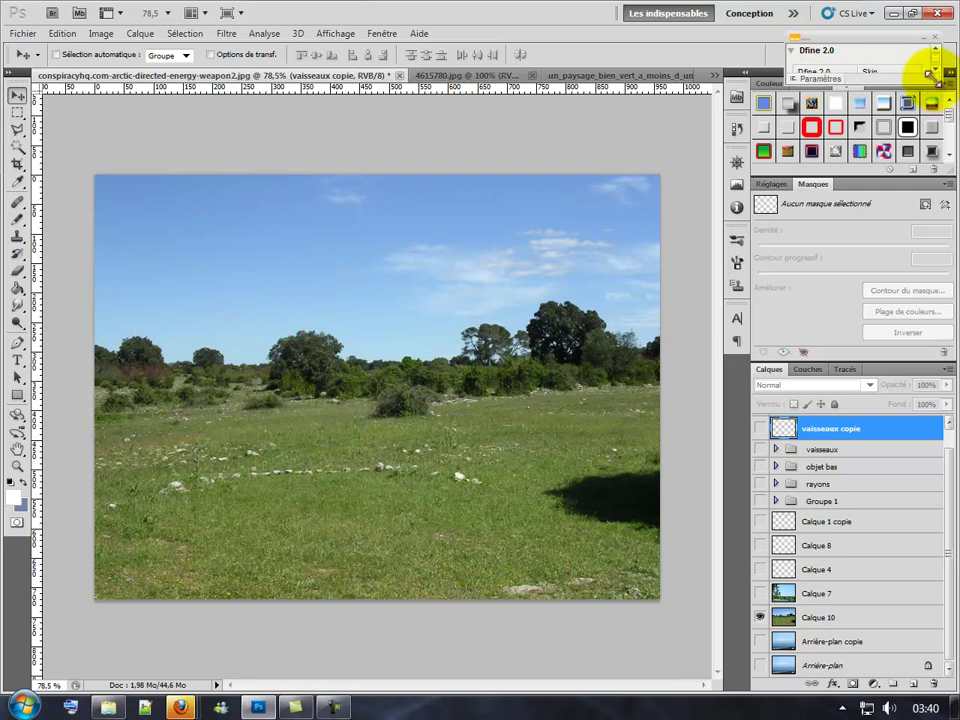
pyautogui.moveTo(929, 75); pyautogui.dragTo(937, 203)
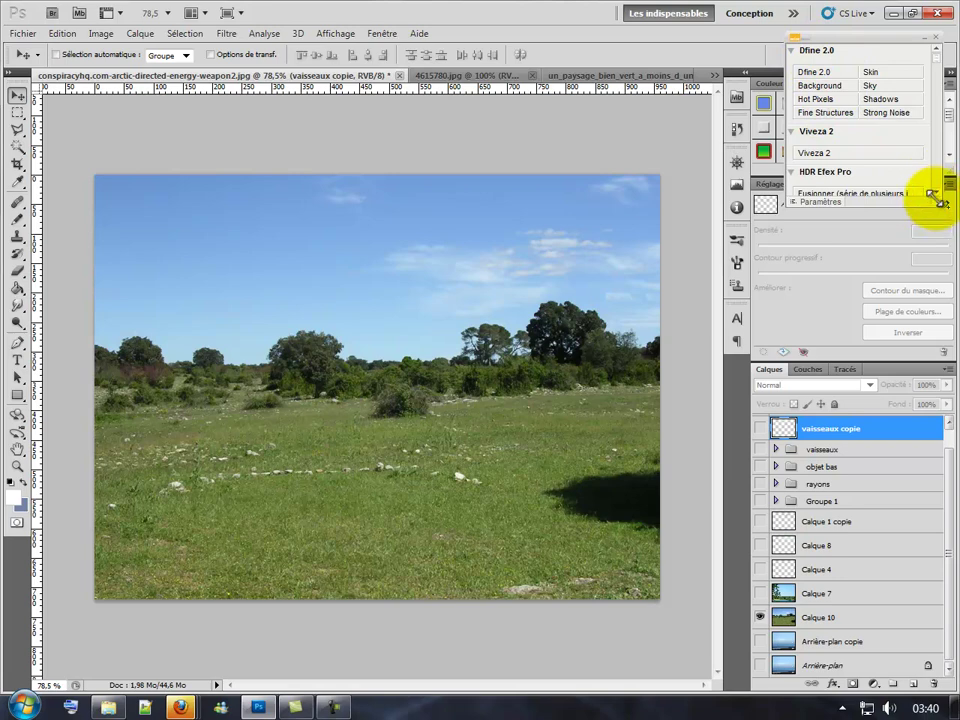
pyautogui.moveTo(940, 199); pyautogui.dragTo(912, 82)
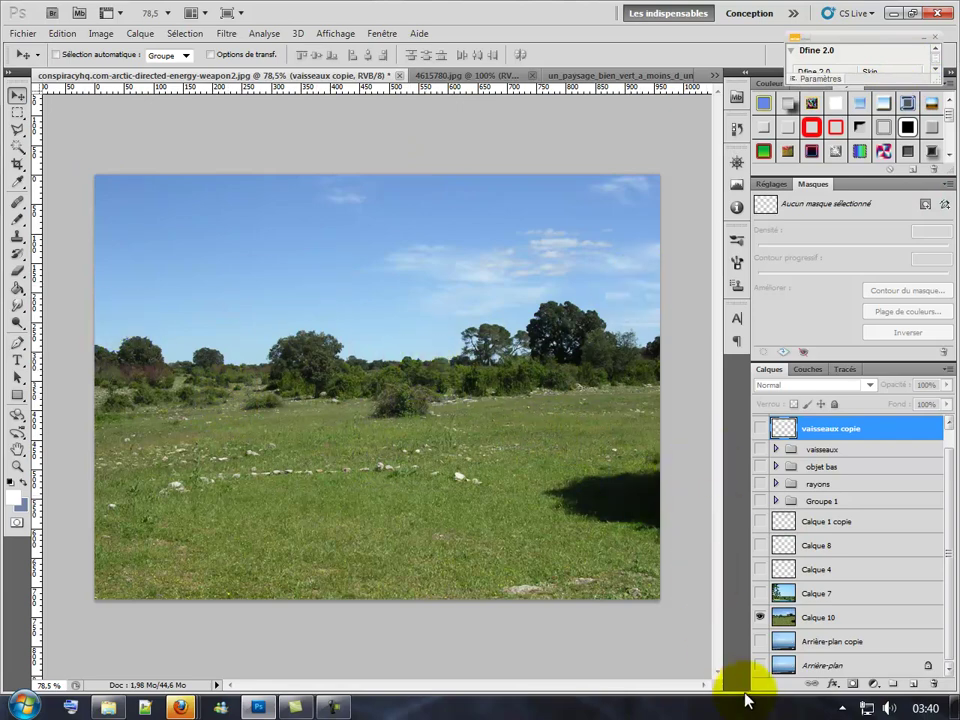
pyautogui.click(761, 618)
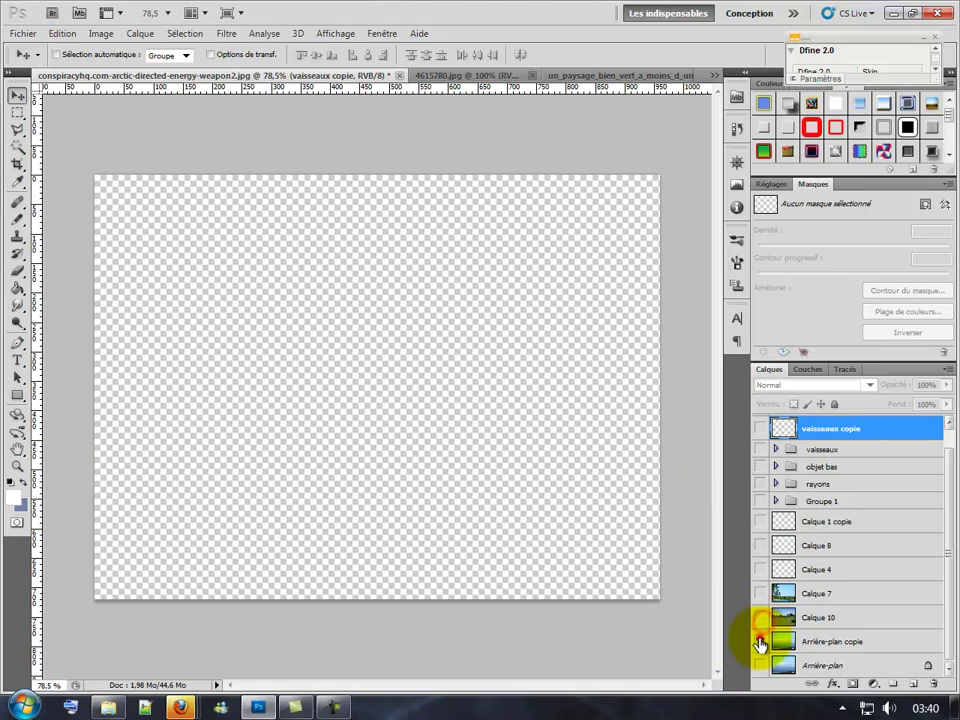
pyautogui.click(760, 641)
pyautogui.moveTo(760, 449); pyautogui.dragTo(761, 515)
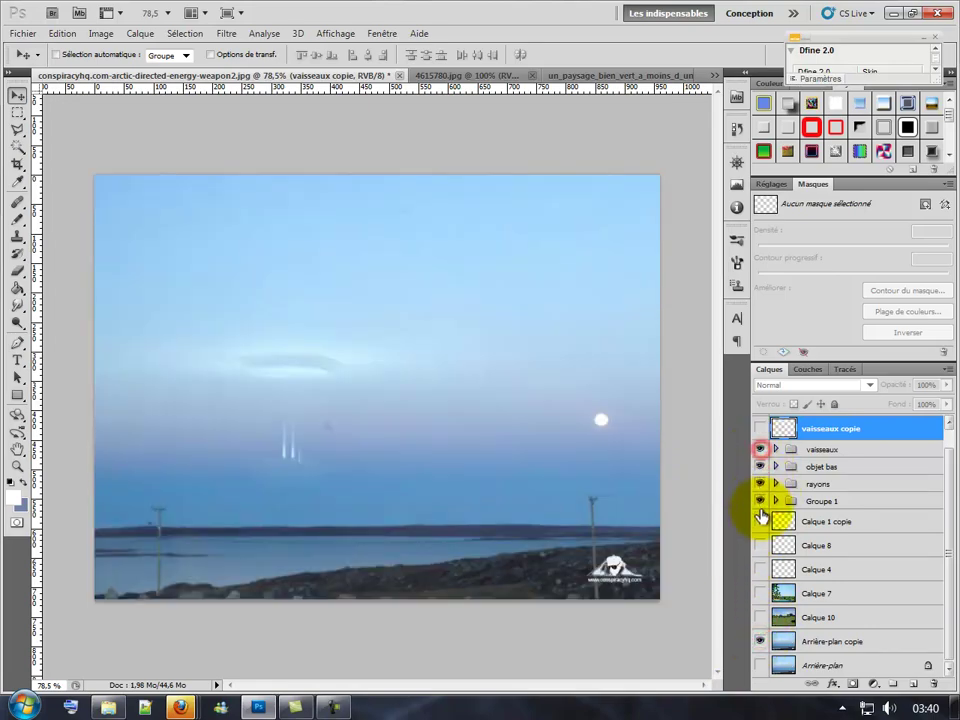
pyautogui.click(761, 521)
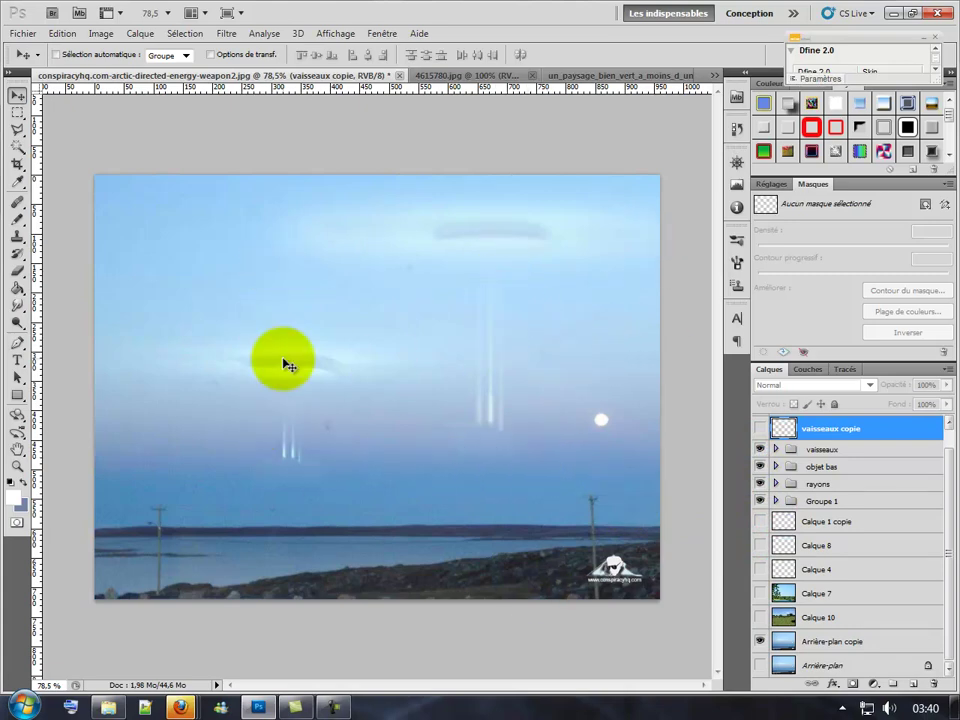
pyautogui.click(761, 641)
pyautogui.click(761, 593)
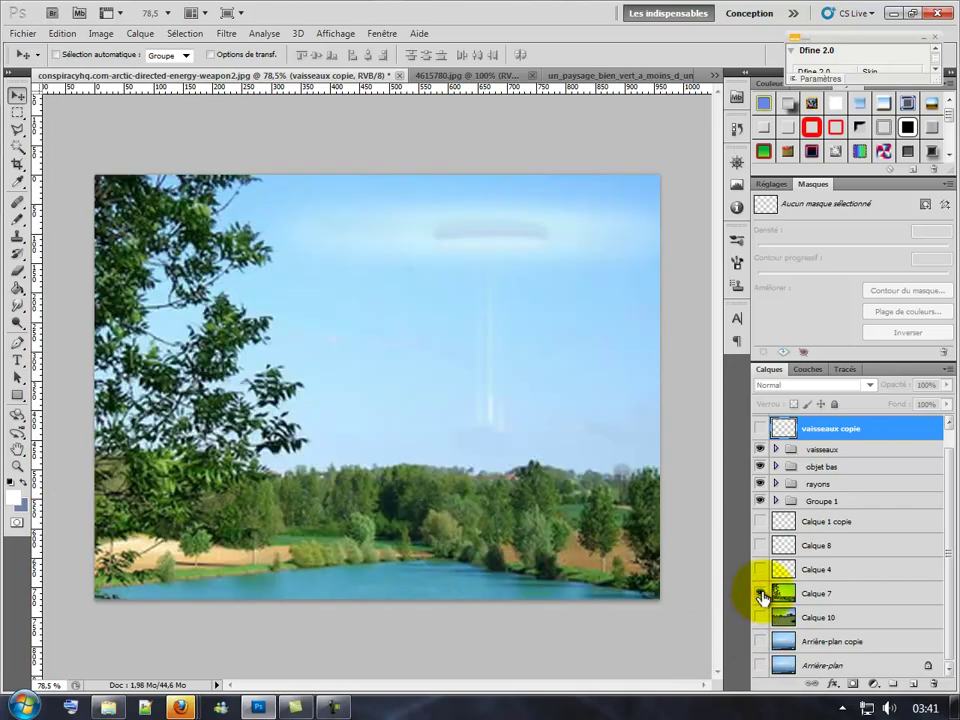
pyautogui.click(761, 594)
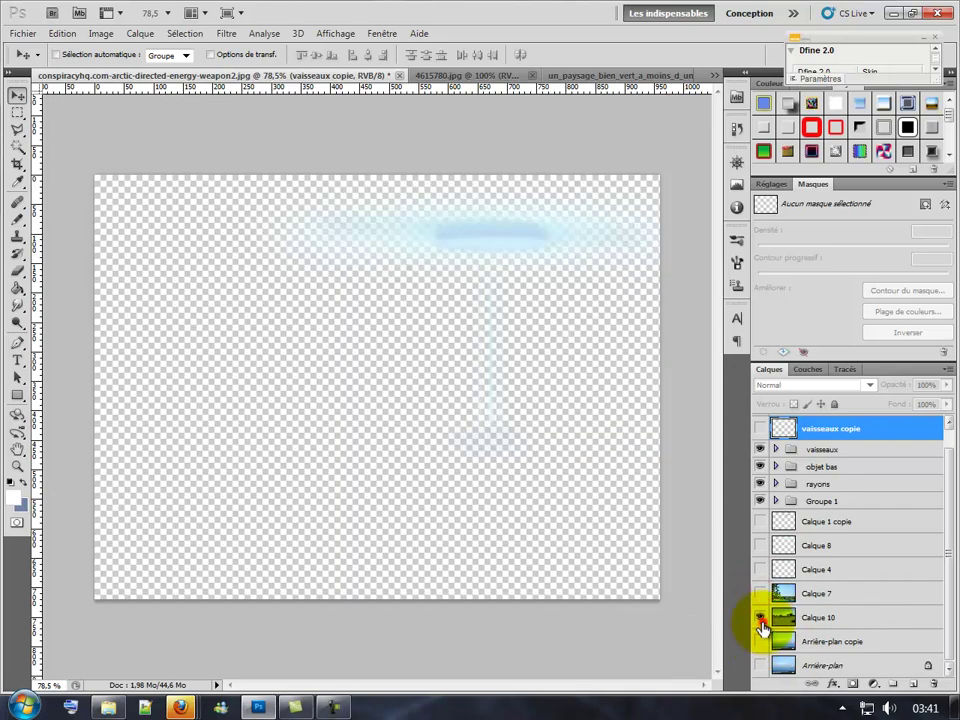
pyautogui.click(761, 618)
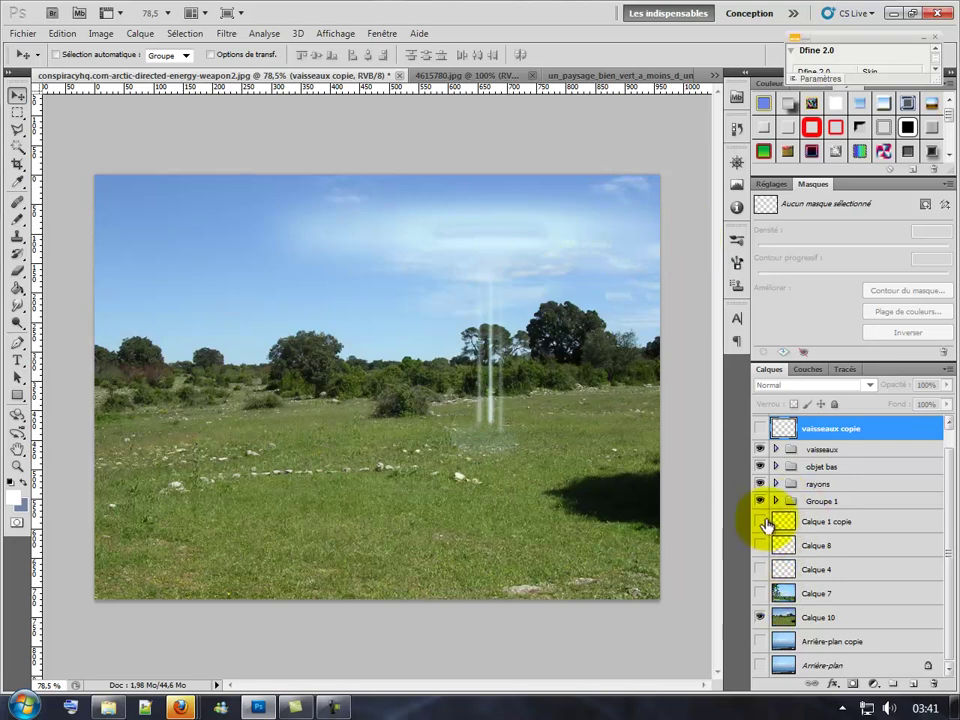
pyautogui.moveTo(761, 452); pyautogui.dragTo(763, 500)
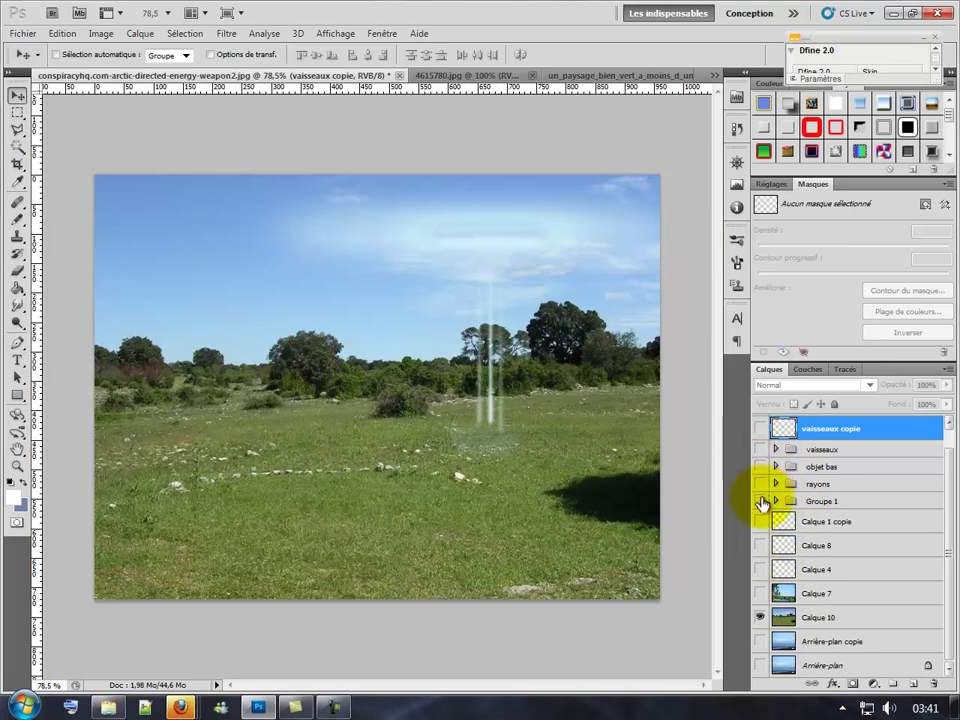
# Step: Show the 'vaisseaux copie' UFO layer and lower its opacity to 76%
pyautogui.click(761, 429)
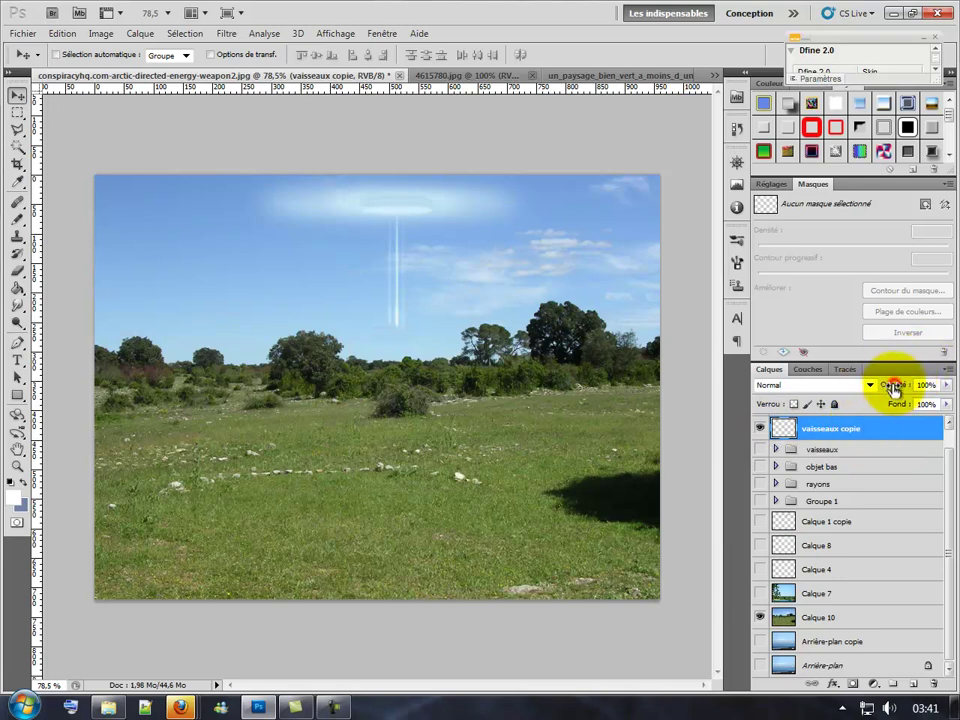
pyautogui.moveTo(890, 386); pyautogui.dragTo(875, 384)
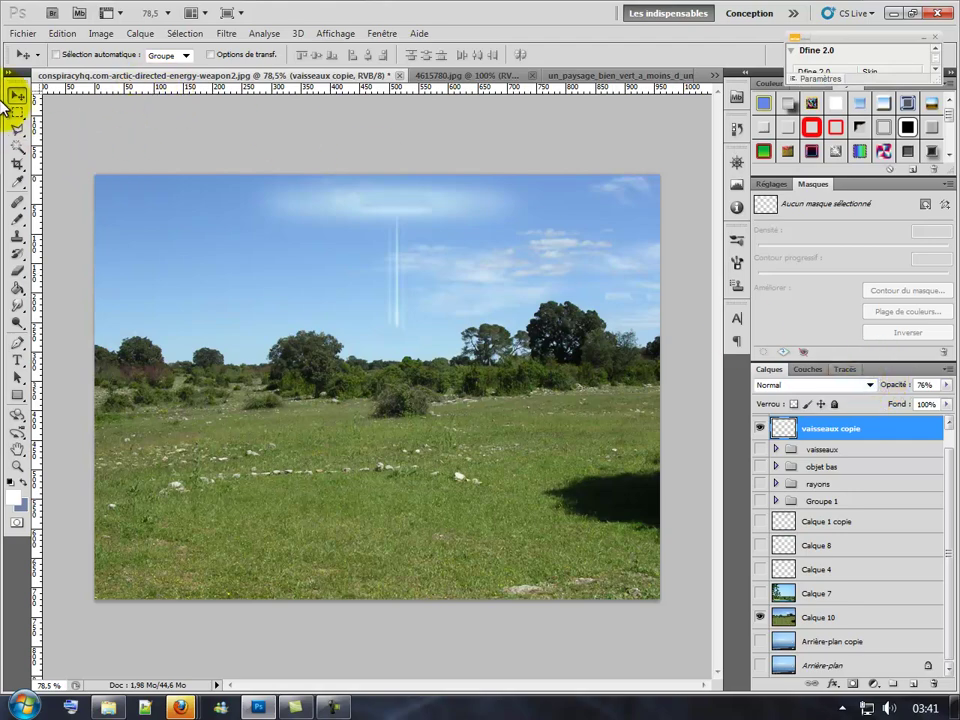
# Step: Apply Curves to 'vaisseaux copie', bending the Blue channel curve down to reduce blue
pyautogui.click(100, 34)
pyautogui.moveTo(125, 79)
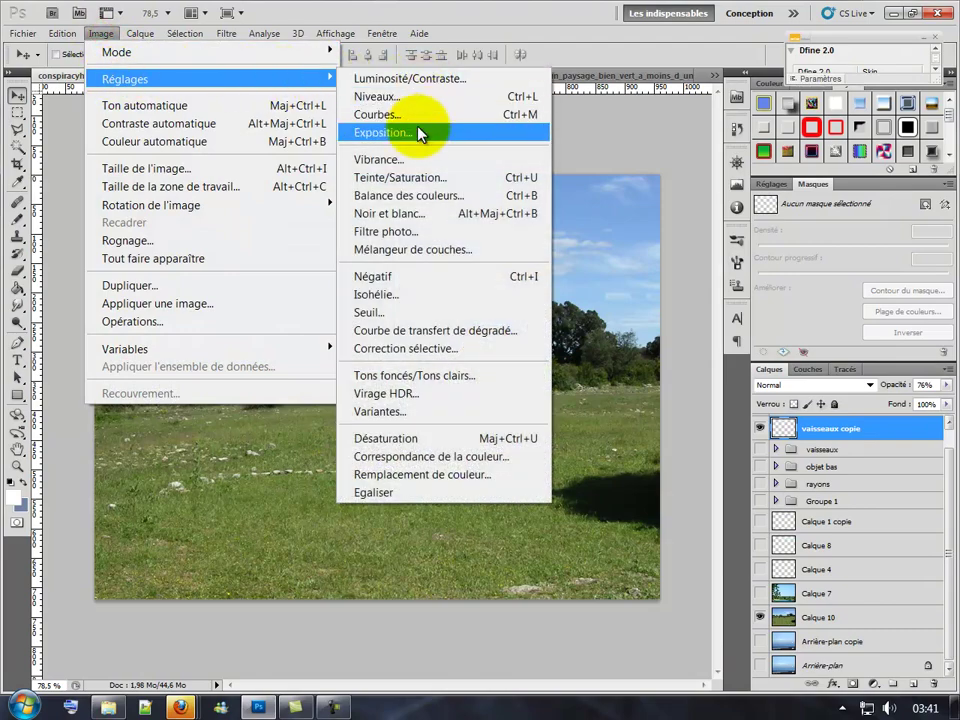
pyautogui.click(420, 116)
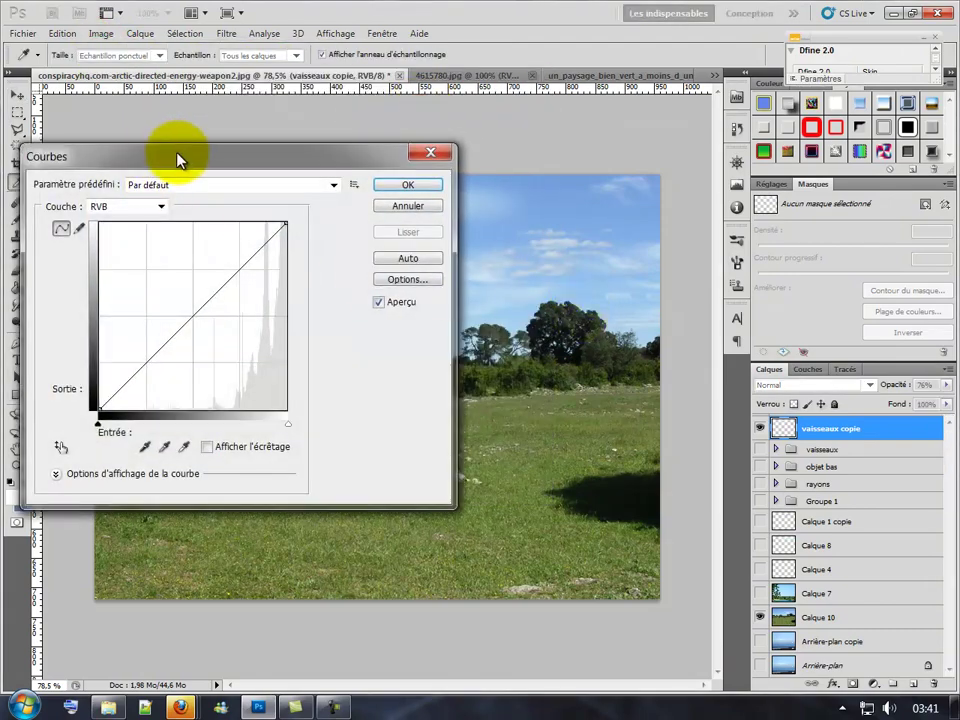
pyautogui.moveTo(176, 156)
pyautogui.mouseDown()
pyautogui.moveTo(516, 261)
pyautogui.moveTo(591, 352)
pyautogui.mouseUp()
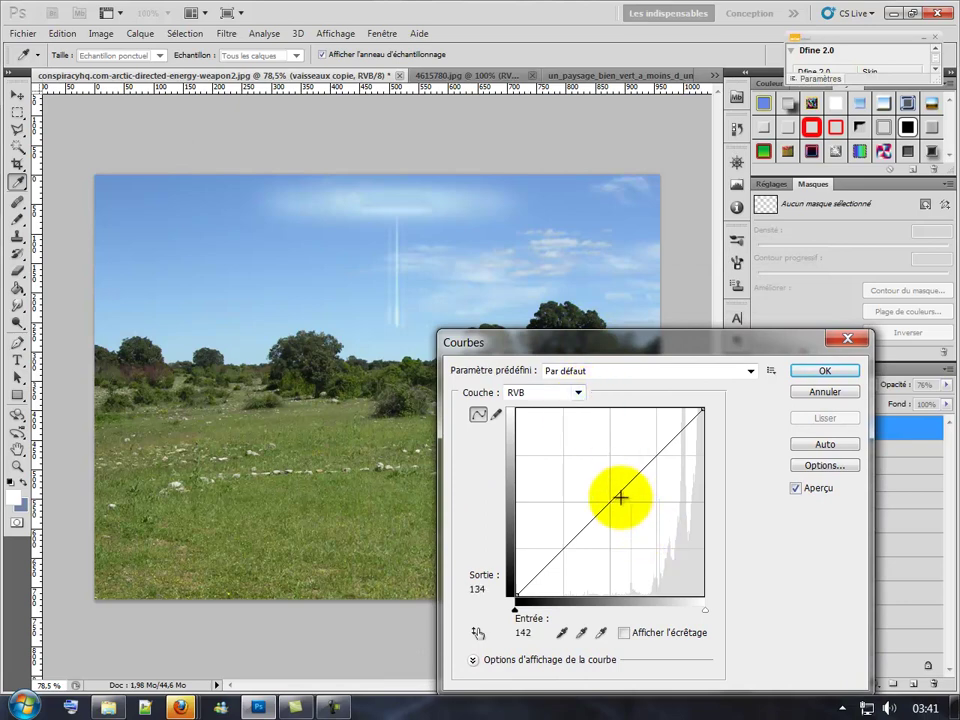
pyautogui.click(557, 393)
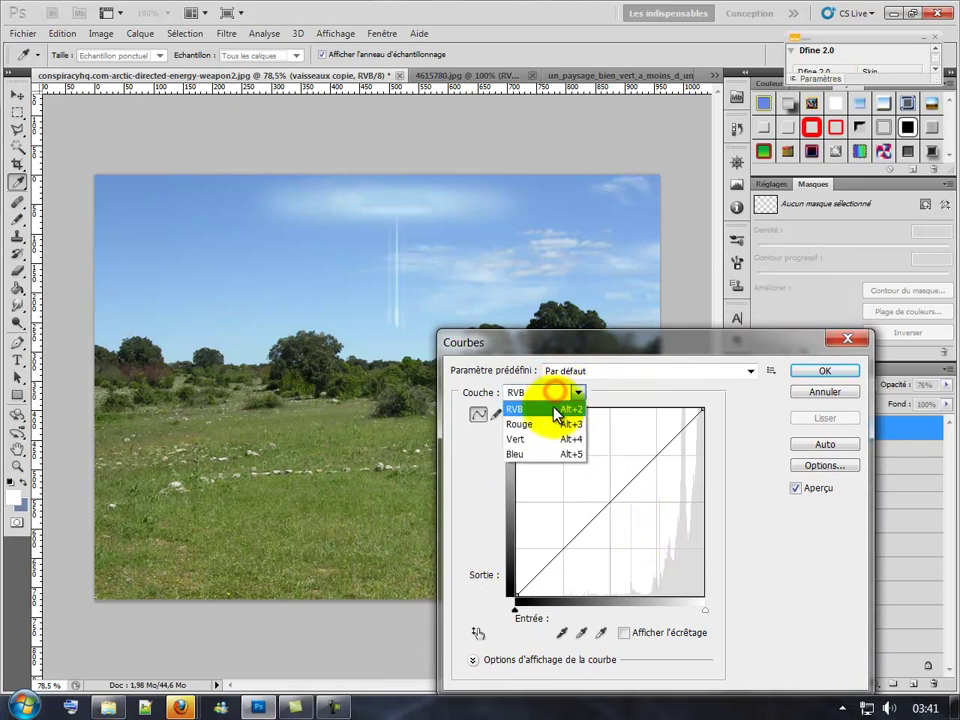
pyautogui.click(532, 455)
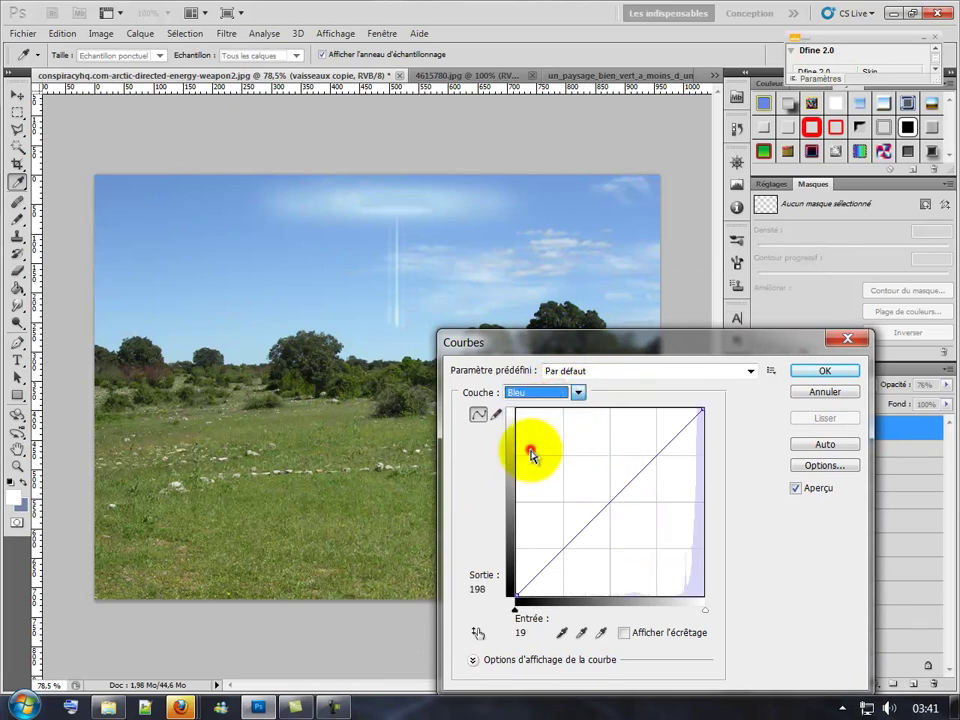
pyautogui.click(618, 495)
pyautogui.moveTo(618, 495); pyautogui.dragTo(641, 505)
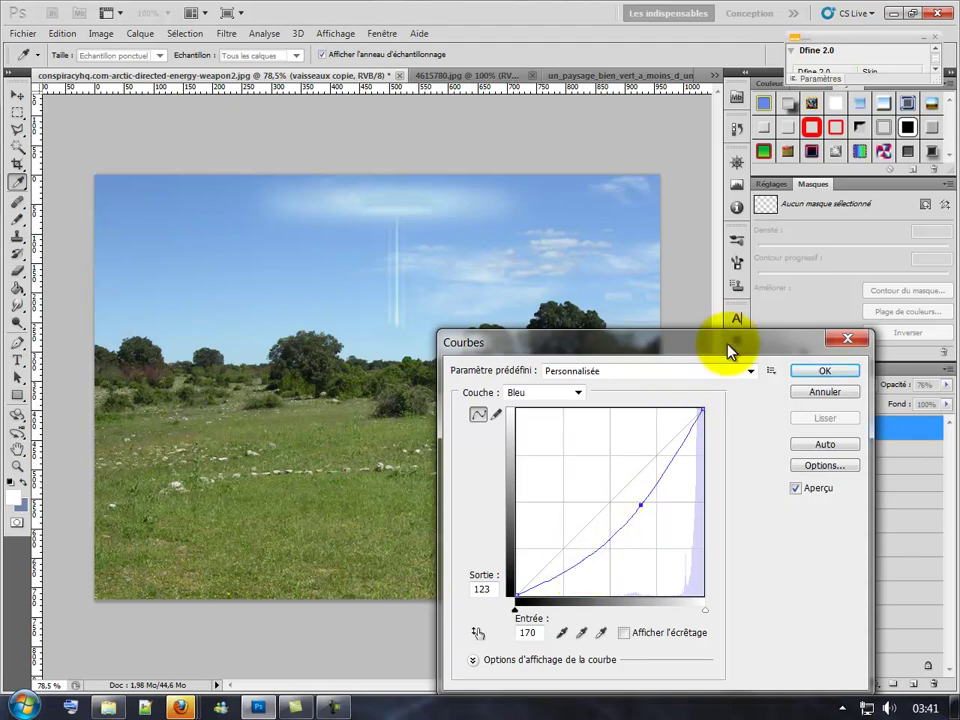
pyautogui.moveTo(728, 350)
pyautogui.mouseDown()
pyautogui.moveTo(688, 373)
pyautogui.moveTo(804, 326)
pyautogui.moveTo(775, 302)
pyautogui.mouseUp()
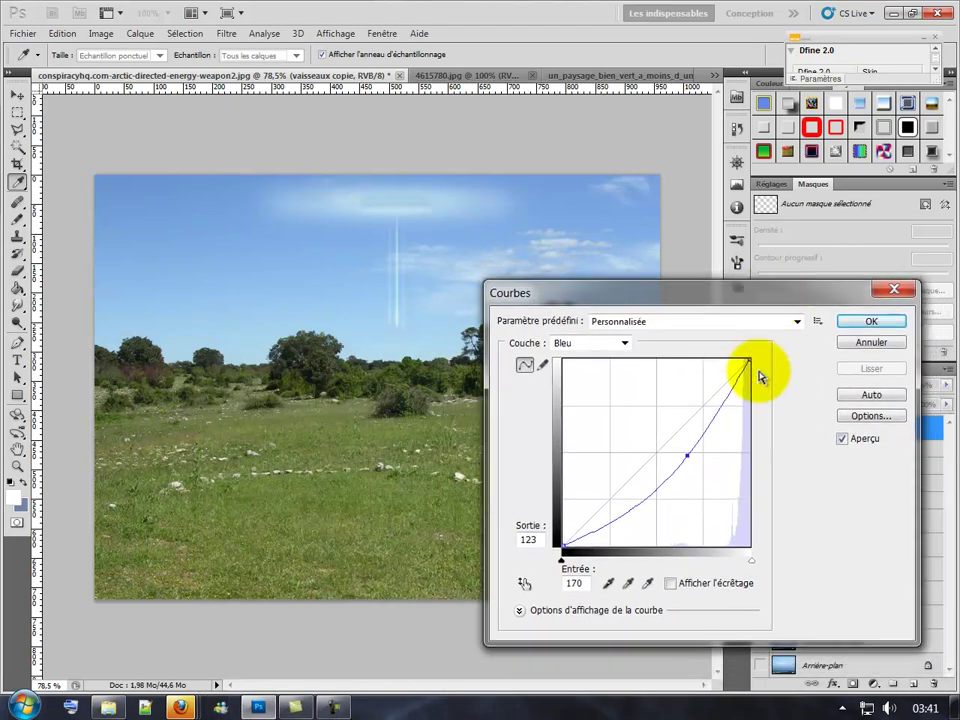
pyautogui.moveTo(622, 516)
pyautogui.mouseDown()
pyautogui.moveTo(634, 531)
pyautogui.moveTo(628, 521)
pyautogui.mouseUp()
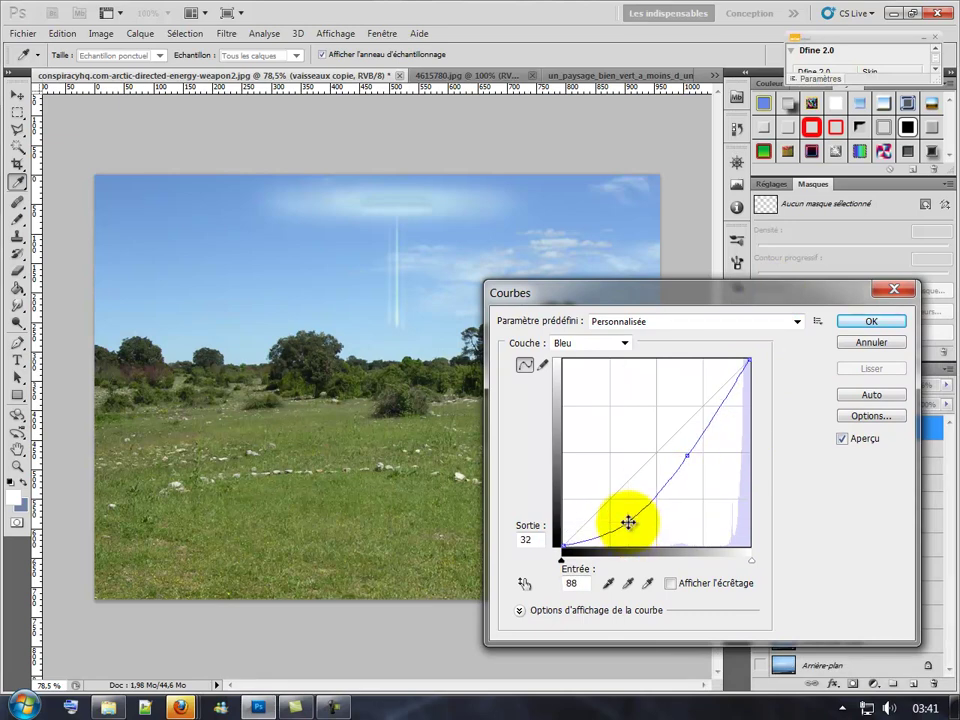
pyautogui.click(885, 342)
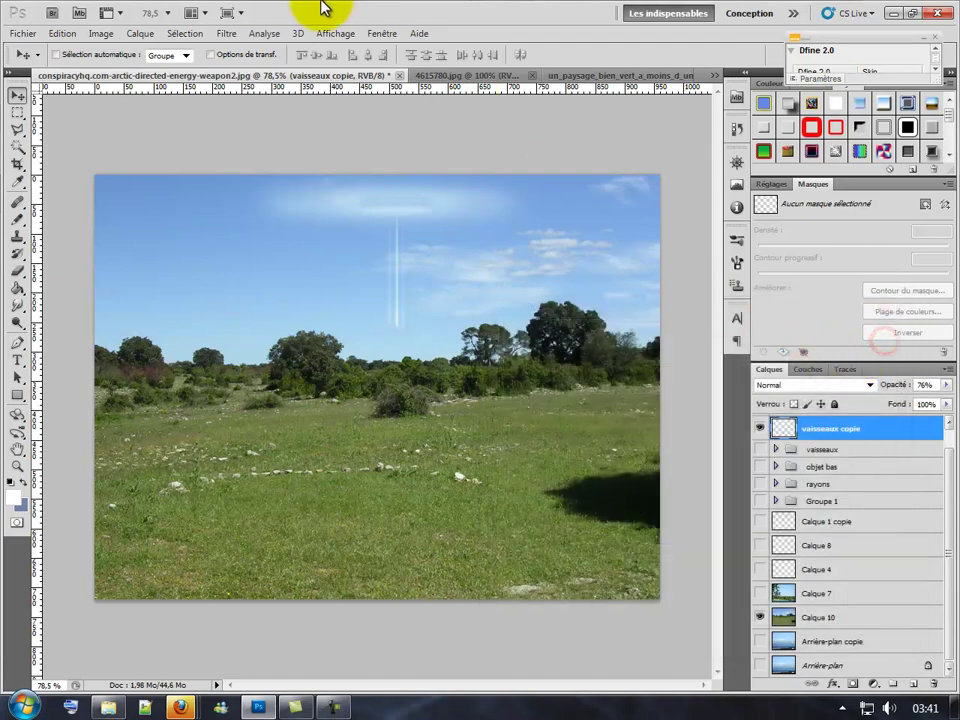
# Step: Apply Hue/Saturation to 'vaisseaux copie': Saturation -44, Lightness slightly lowered
pyautogui.click(101, 33)
pyautogui.moveTo(125, 79)
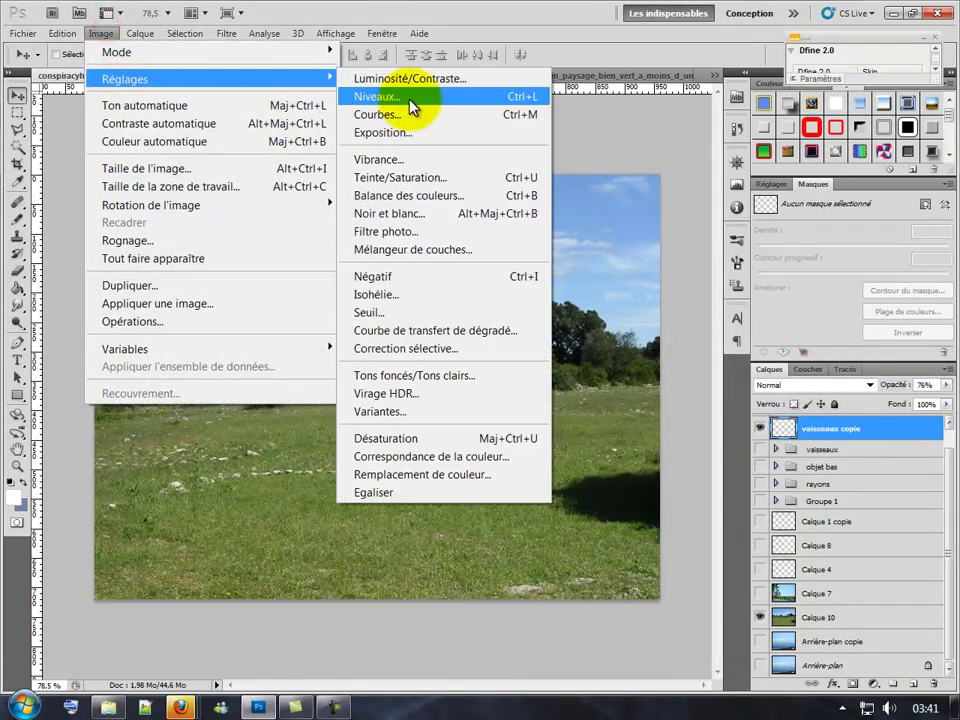
pyautogui.click(470, 177)
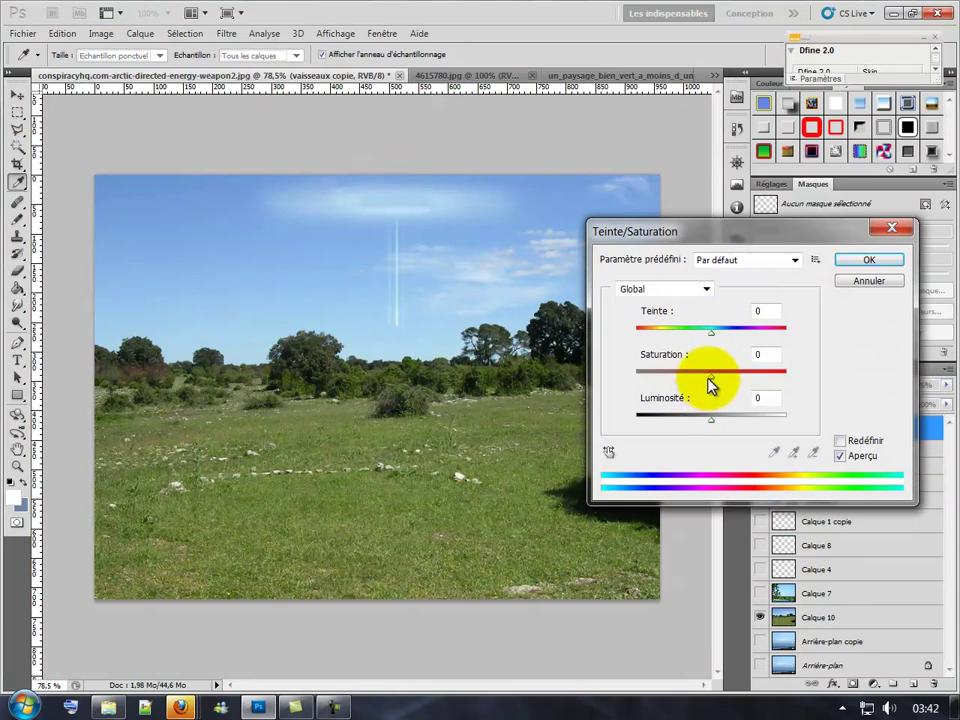
pyautogui.moveTo(707, 384); pyautogui.dragTo(677, 381)
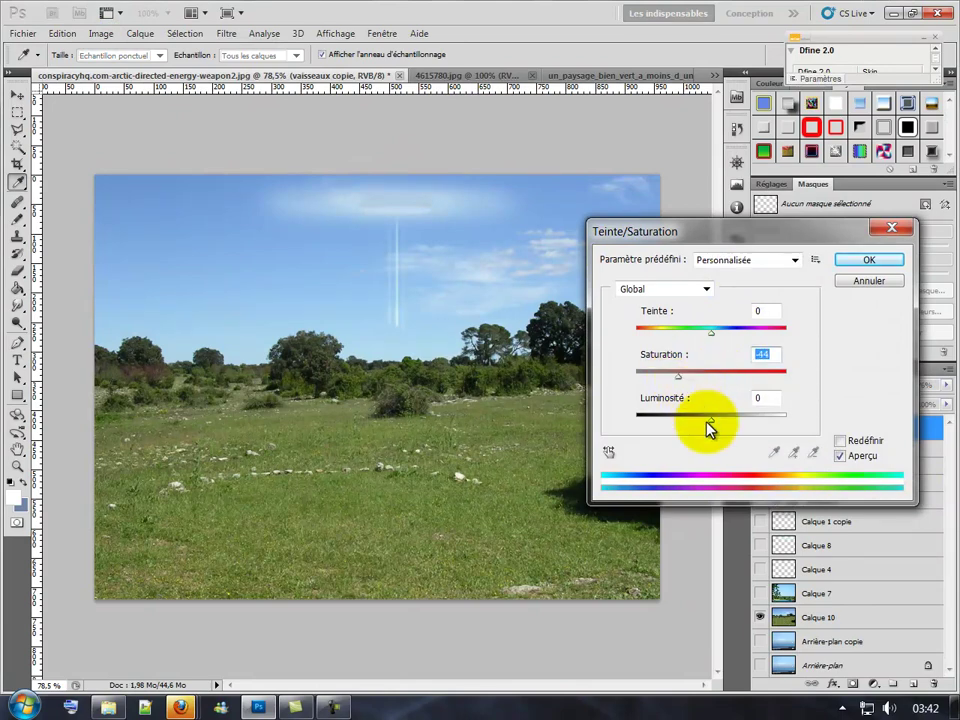
pyautogui.moveTo(713, 429); pyautogui.dragTo(705, 425)
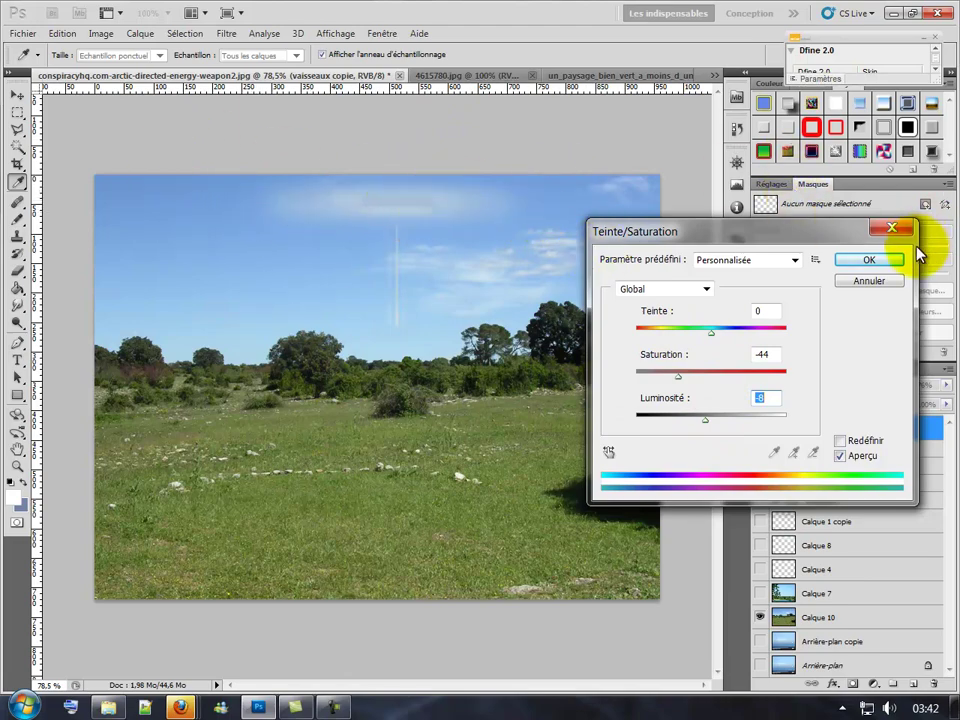
pyautogui.click(878, 264)
pyautogui.press('v')
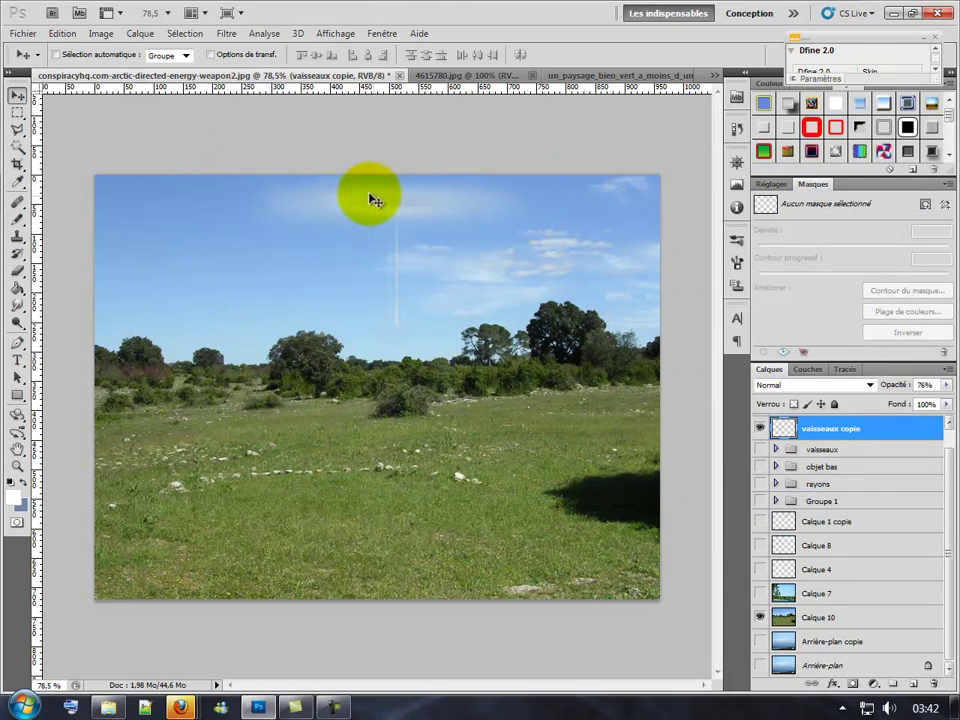
# Step: Expand Groupe 1 and hide the ring and disc layers, rings copie 4 through centre copie
pyautogui.click(775, 501)
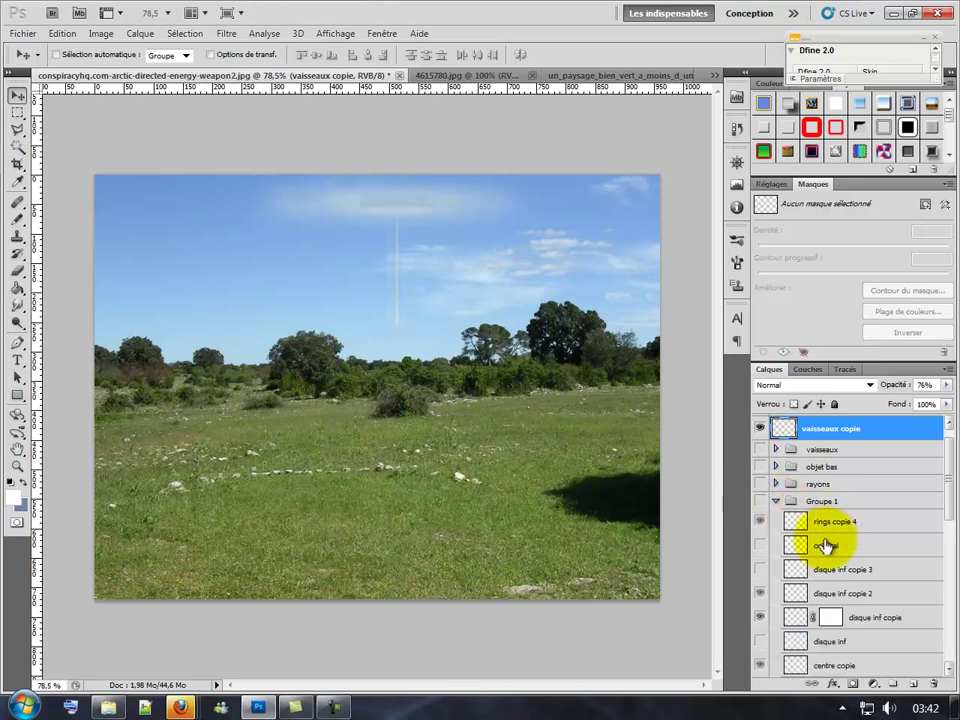
pyautogui.scroll(-3, 825, 545)
pyautogui.scroll(-2, 825, 550)
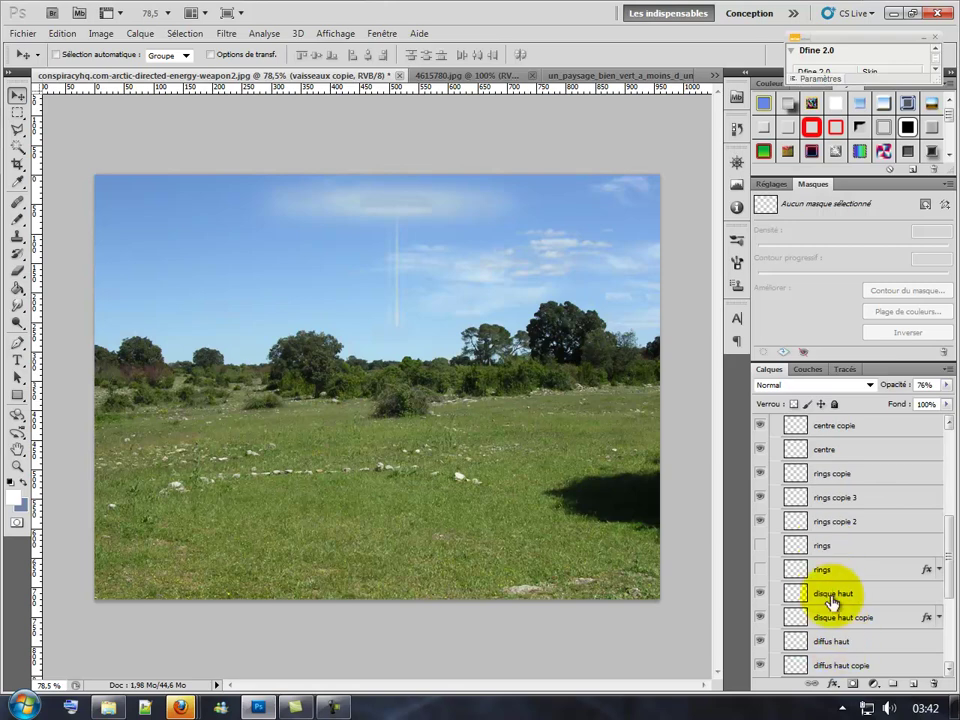
pyautogui.scroll(-2, 879, 637)
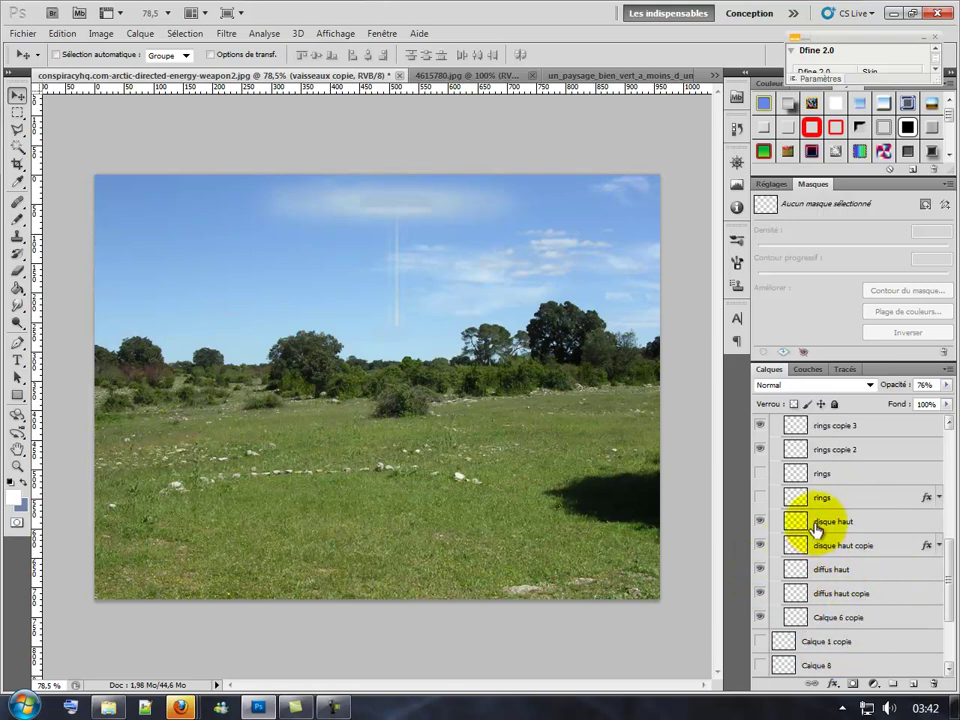
pyautogui.scroll(3, 790, 445)
pyautogui.scroll(2, 785, 453)
pyautogui.scroll(2, 780, 455)
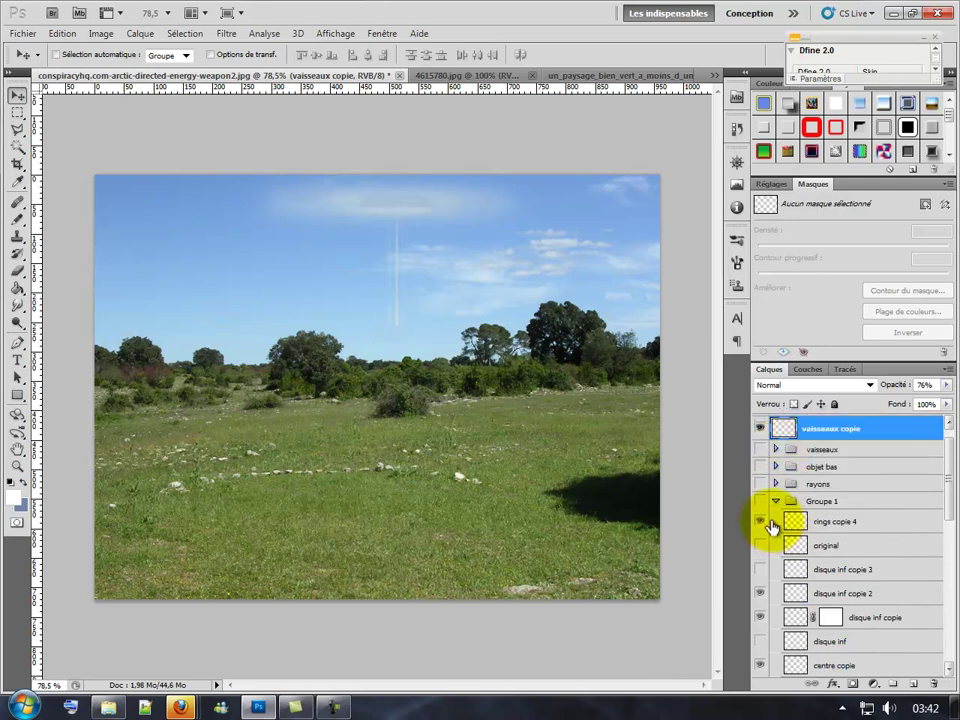
pyautogui.click(760, 501)
pyautogui.moveTo(760, 521)
pyautogui.mouseDown()
pyautogui.moveTo(757, 690)
pyautogui.moveTo(752, 540)
pyautogui.moveTo(761, 632)
pyautogui.mouseUp()
pyautogui.scroll(-3, 761, 628)
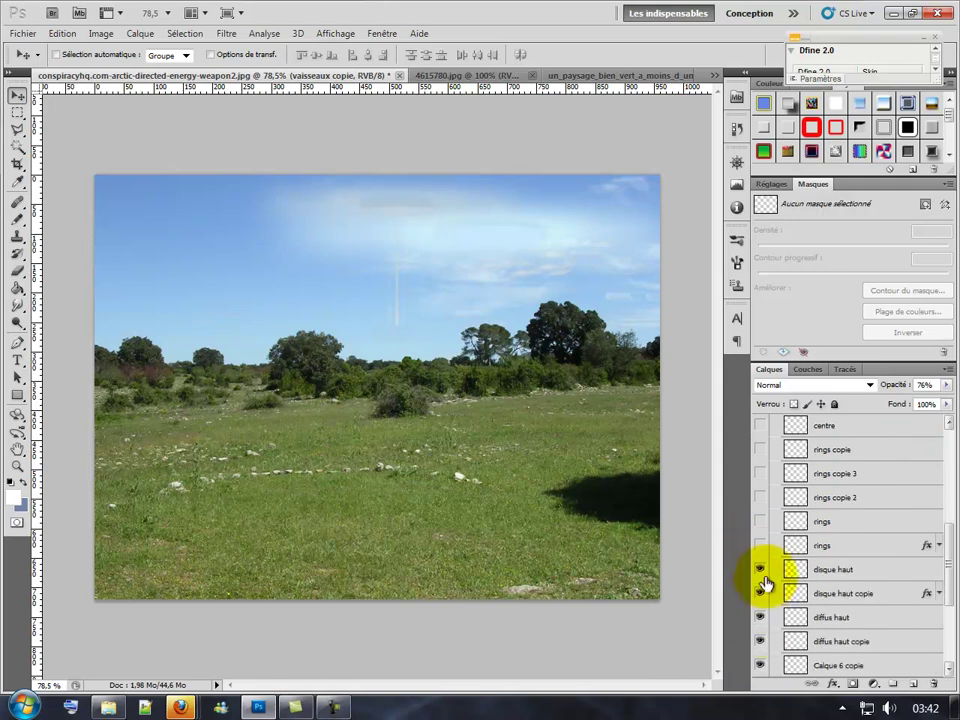
pyautogui.moveTo(761, 571); pyautogui.dragTo(764, 527)
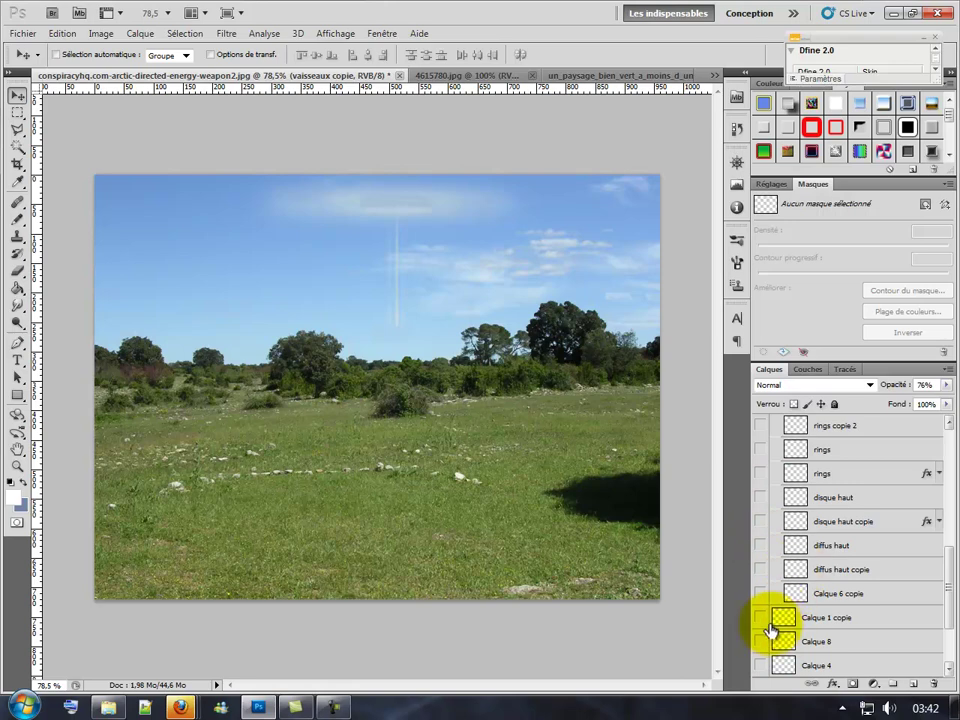
# Step: Turn Groupe 1 back on, hide 'vaisseaux copie', and show the 'diffus haut copie' haze
pyautogui.scroll(2, 770, 600)
pyautogui.scroll(4, 769, 530)
pyautogui.scroll(2, 767, 500)
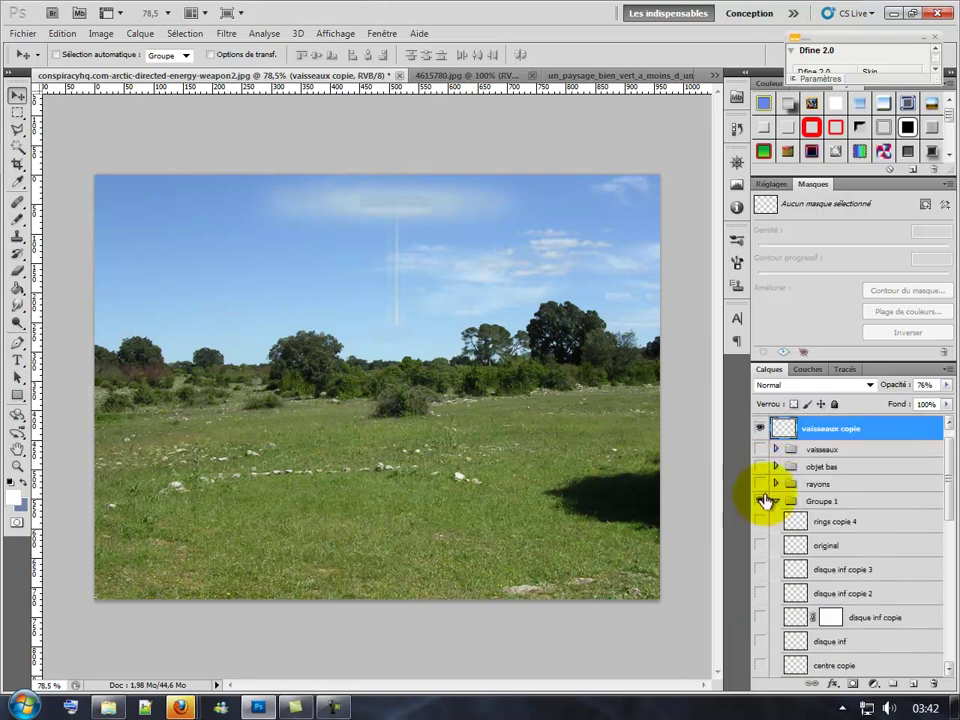
pyautogui.click(761, 500)
pyautogui.click(760, 430)
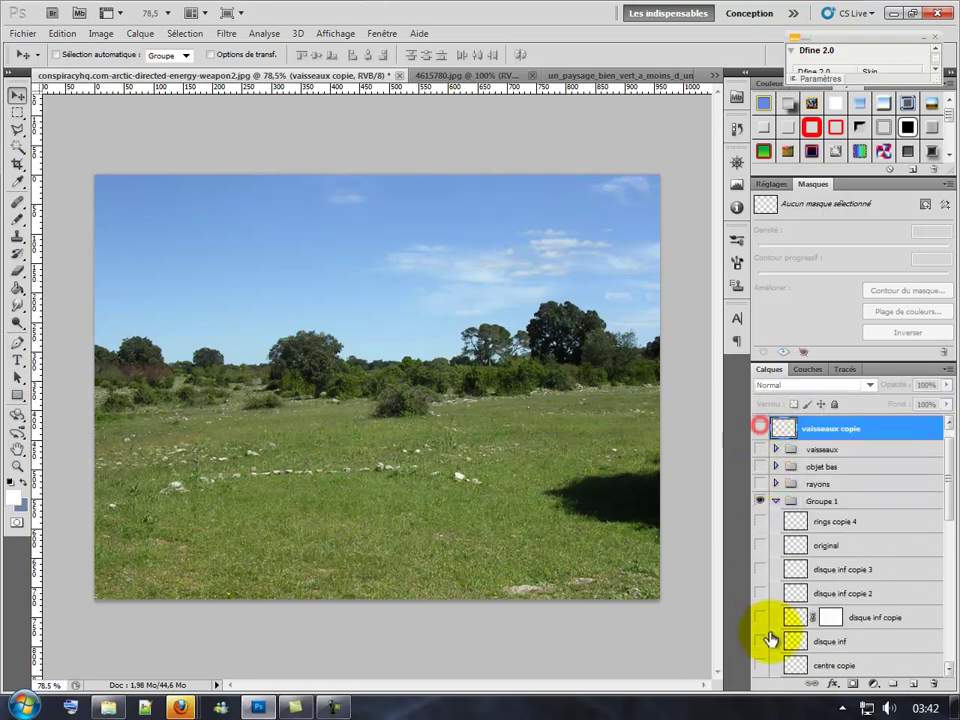
pyautogui.scroll(-4, 775, 610)
pyautogui.scroll(-4, 780, 600)
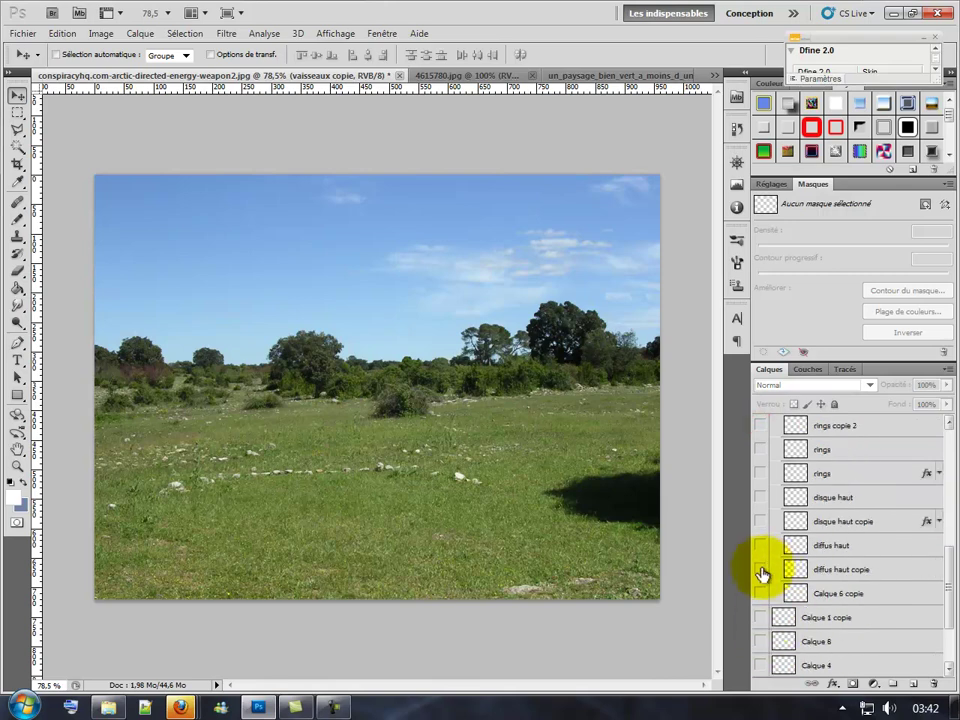
pyautogui.click(761, 569)
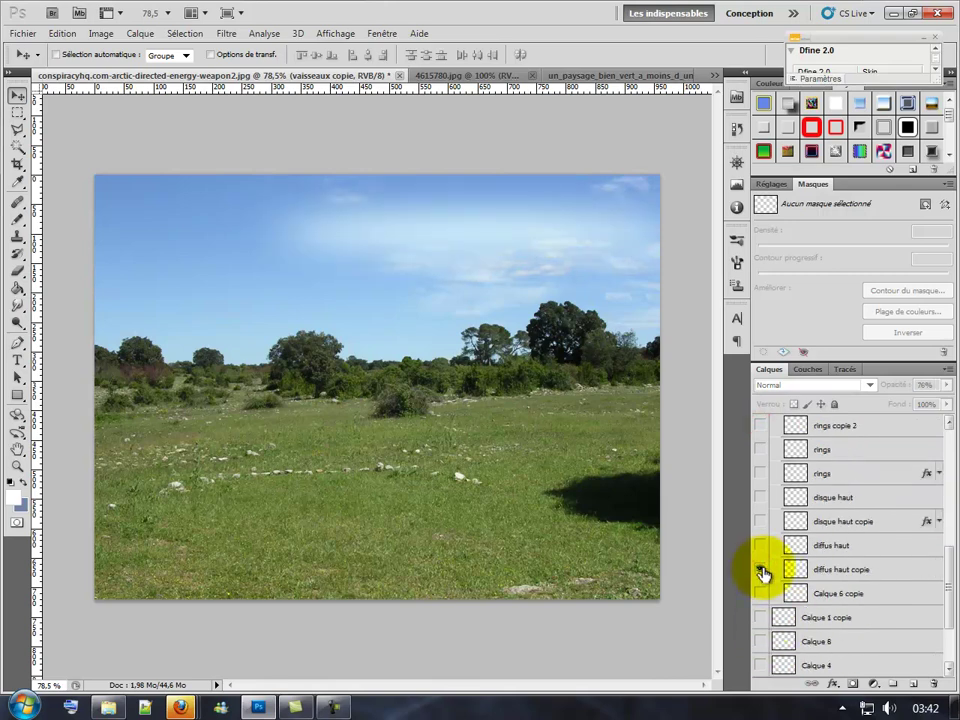
# Step: Duplicate 'diffus haut copie', move the copy above 'vaisseaux copie', and collapse Groupe 1
pyautogui.moveTo(864, 570); pyautogui.dragTo(910, 688)
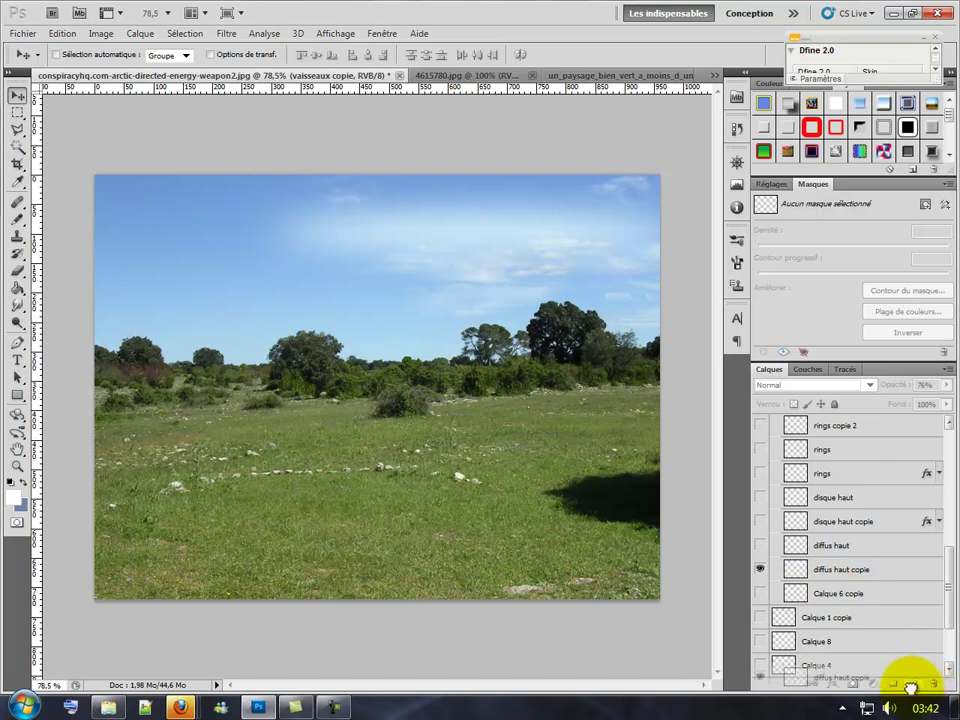
pyautogui.moveTo(864, 574)
pyautogui.mouseDown()
pyautogui.moveTo(848, 413)
pyautogui.moveTo(846, 440)
pyautogui.mouseUp()
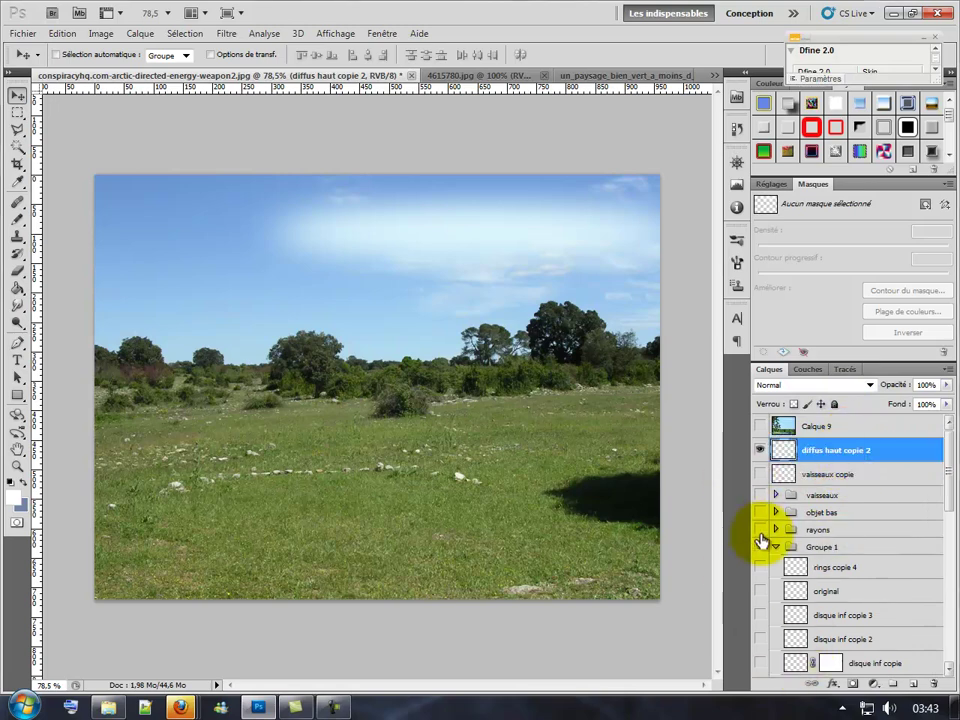
pyautogui.click(761, 547)
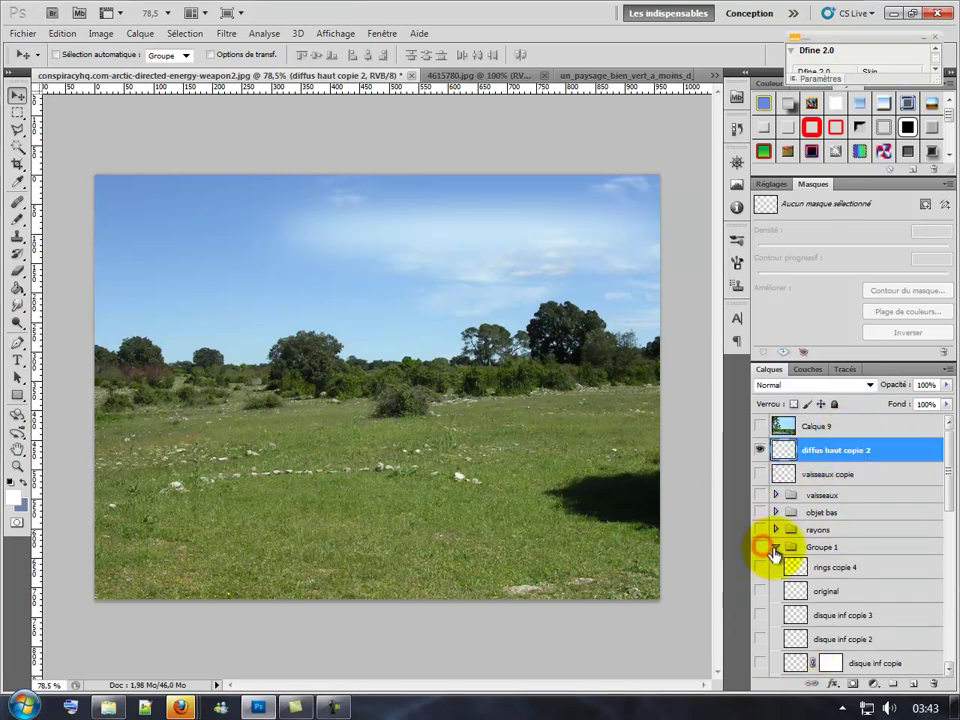
pyautogui.click(774, 548)
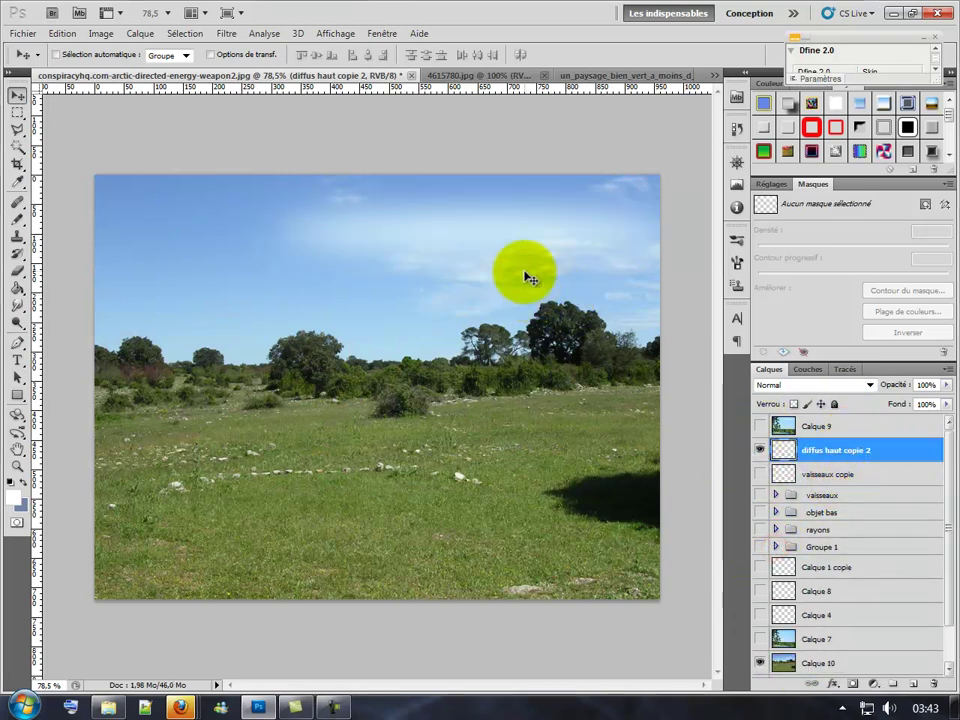
pyautogui.click(62, 33)
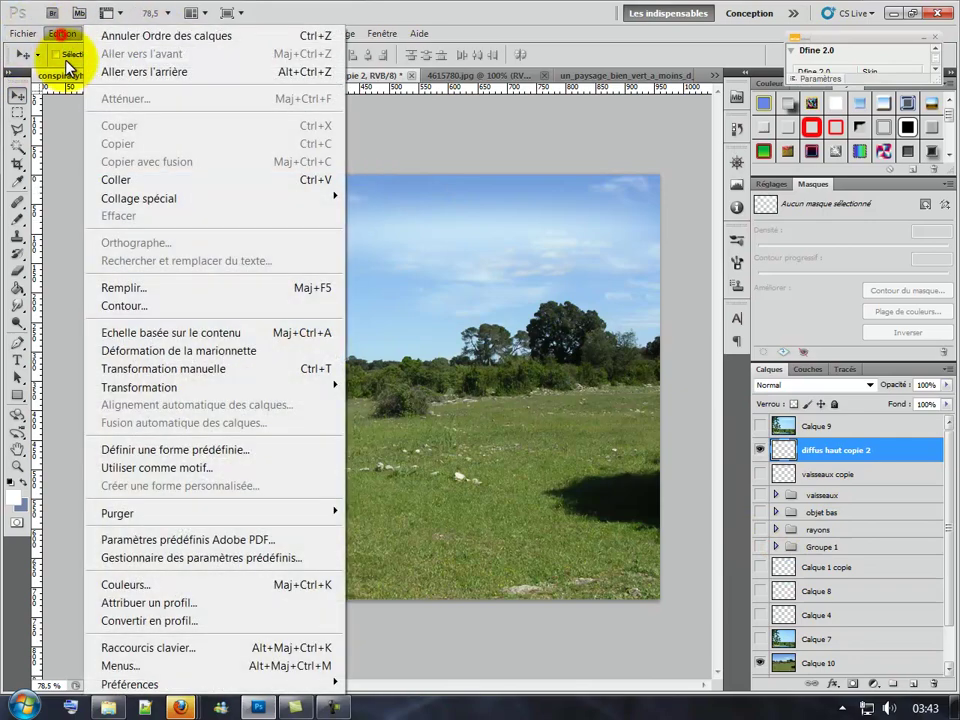
# Step: Shift the 'diffus haut copie 2' haze left across the sky and show 'vaisseaux copie' again
pyautogui.click(265, 370)
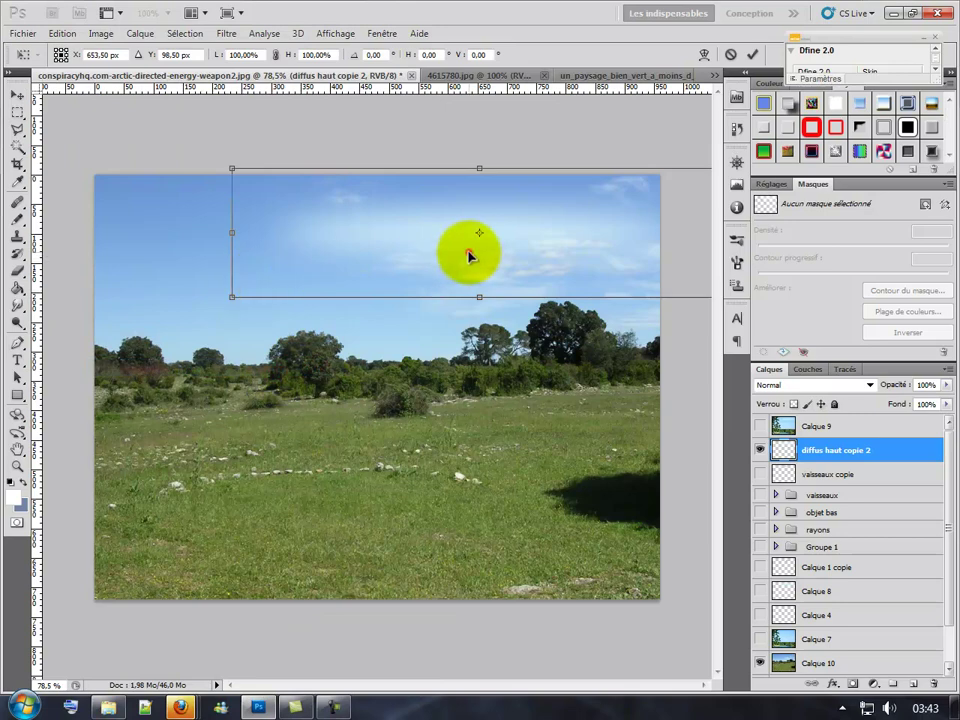
pyautogui.moveTo(471, 255); pyautogui.dragTo(345, 262)
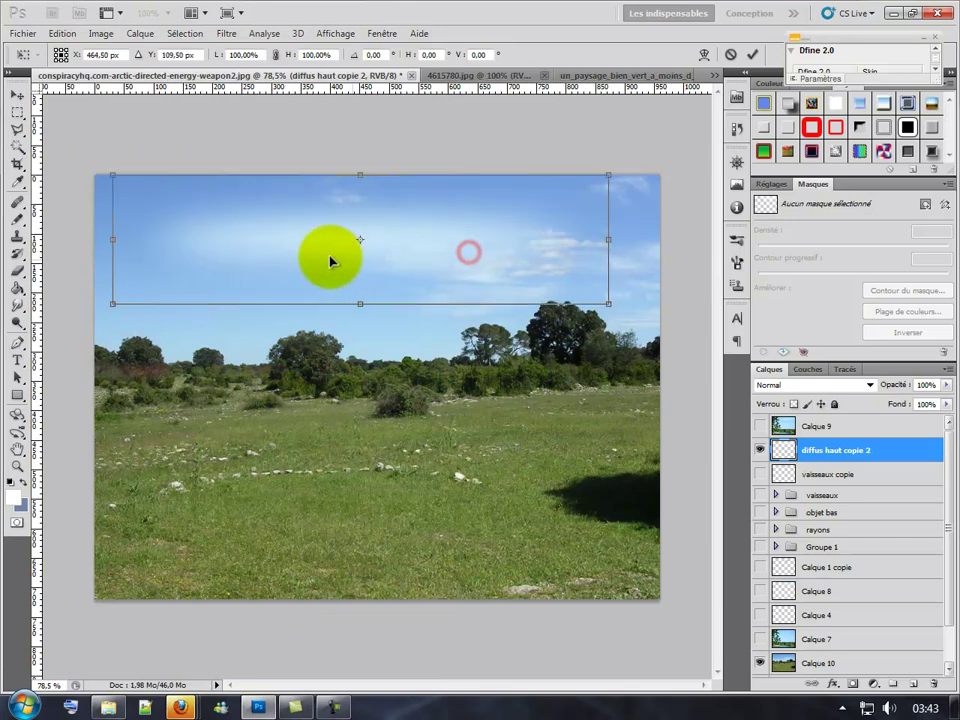
pyautogui.click(761, 475)
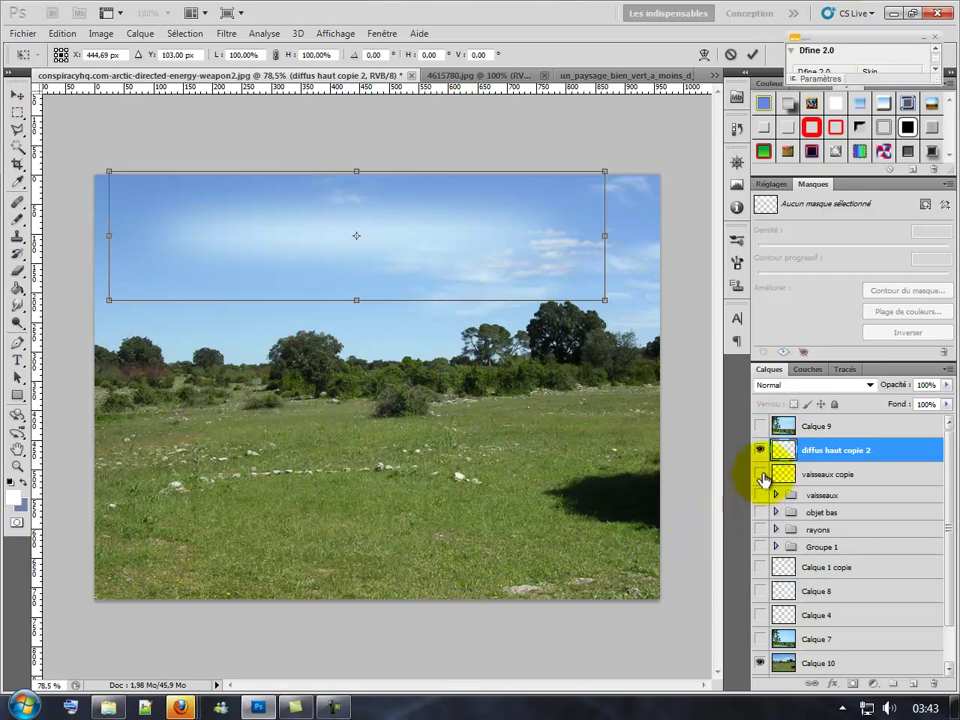
pyautogui.press('Return')
pyautogui.click(762, 475)
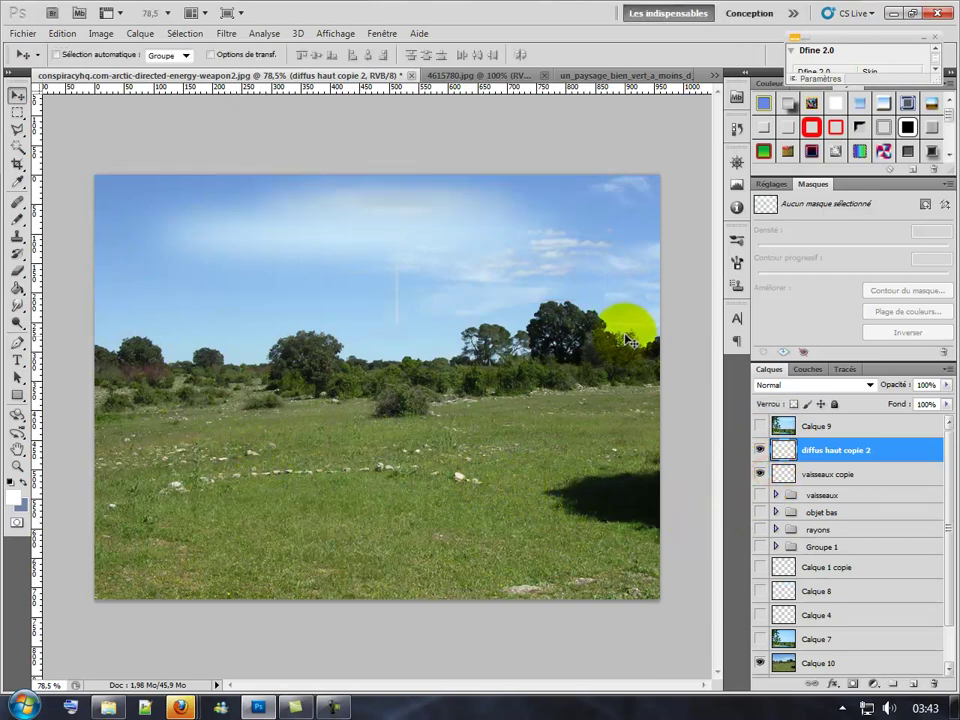
pyautogui.moveTo(848, 450); pyautogui.dragTo(859, 495)
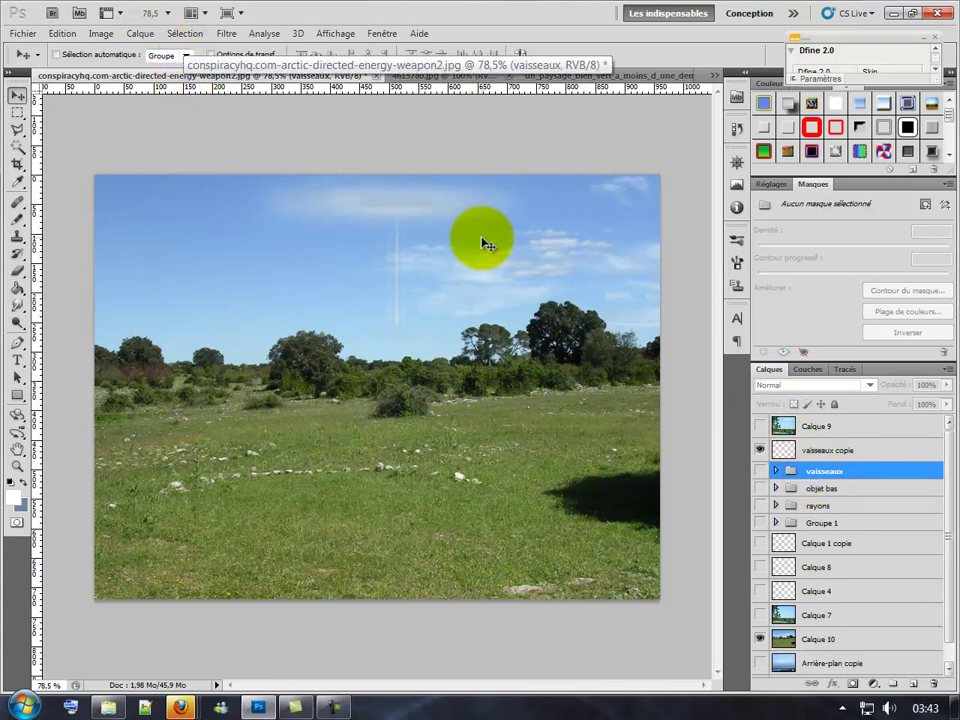
# Step: Place 'vaisseaux copie' above 'diffus haut copie 2' and lower the haze's opacity to 61%
pyautogui.hotkey('ctrl', 'j')
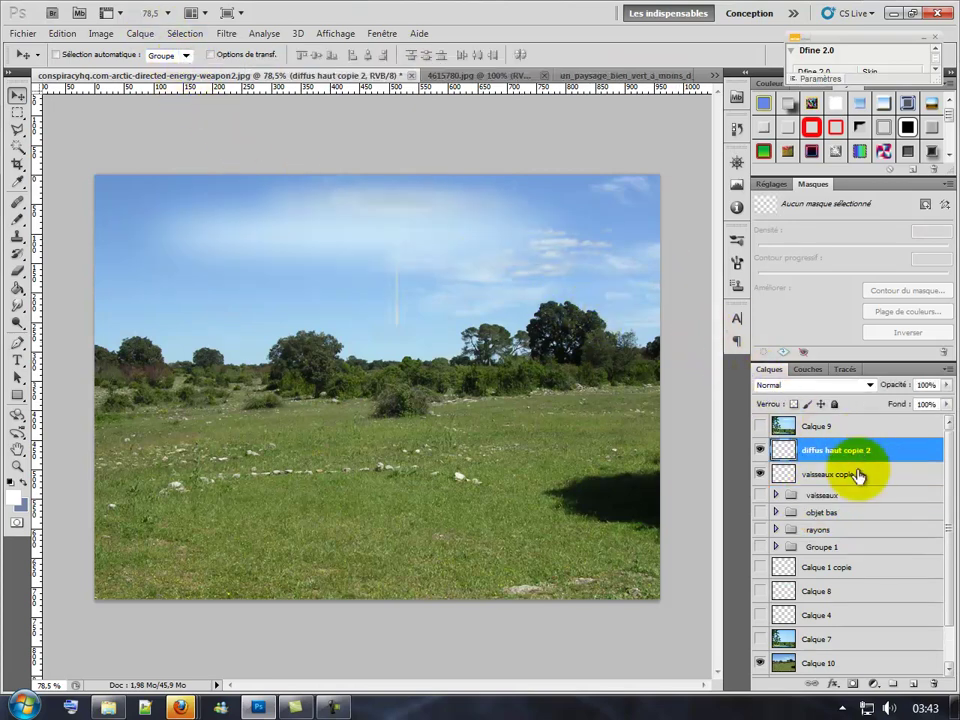
pyautogui.moveTo(857, 476); pyautogui.dragTo(857, 453)
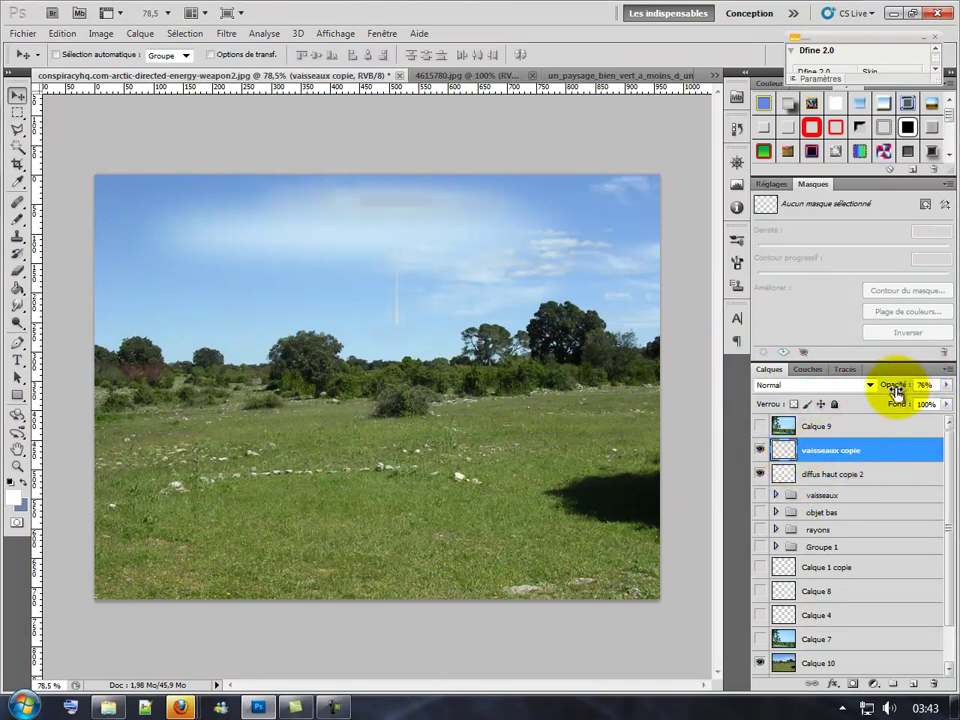
pyautogui.click(853, 476)
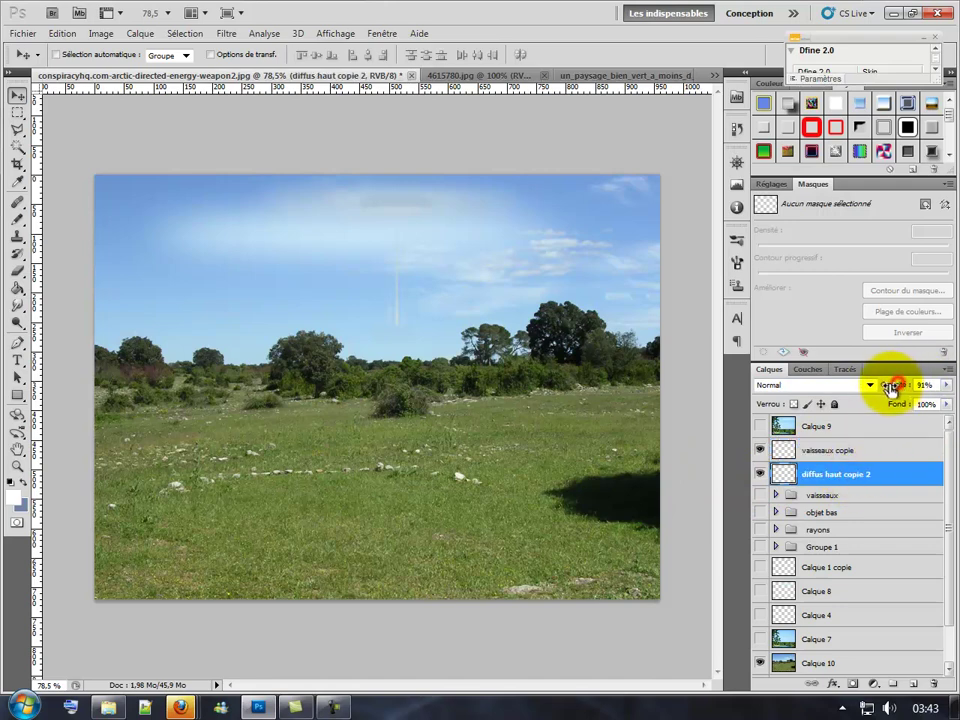
pyautogui.moveTo(890, 389); pyautogui.dragTo(870, 390)
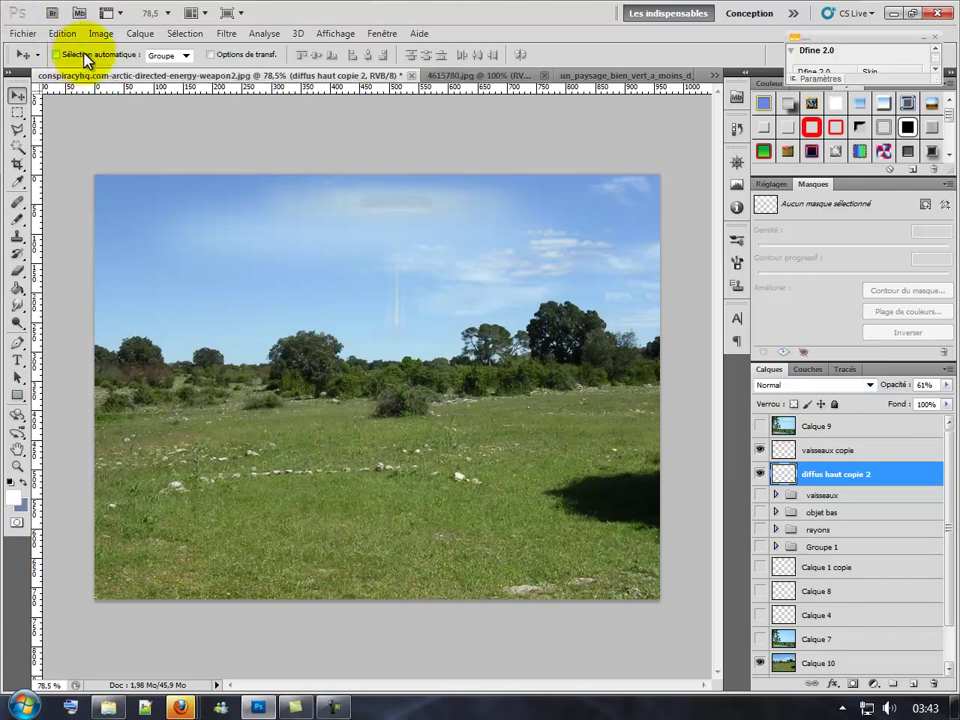
# Step: Stretch the 'diffus haut copie 2' glow to about 142% width and raise it over the saucer
pyautogui.hotkey('ctrl', 't')
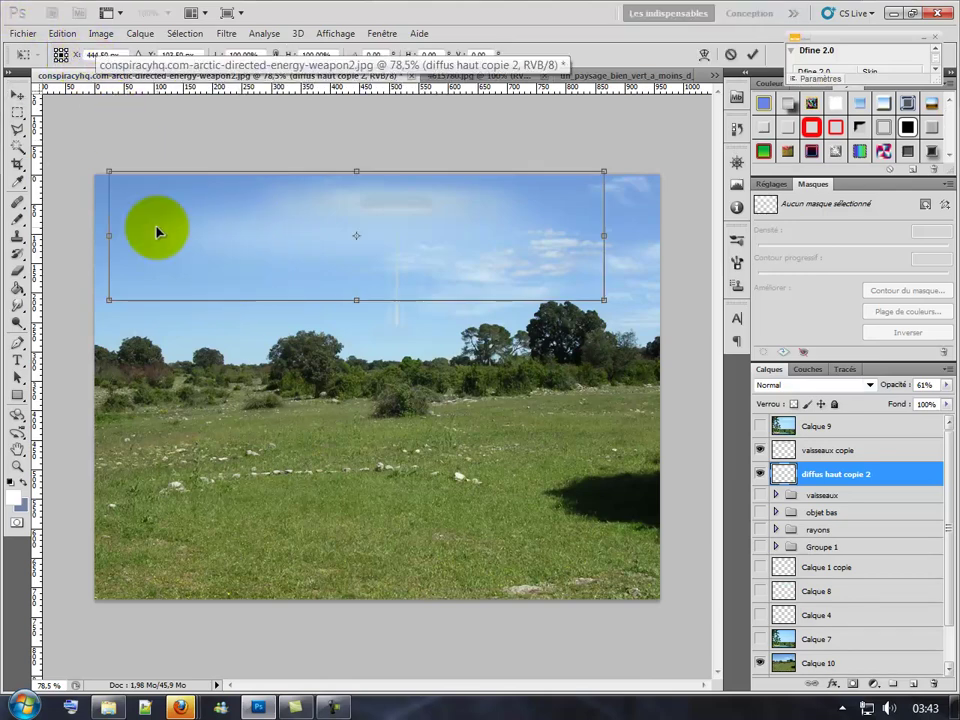
pyautogui.moveTo(604, 235); pyautogui.dragTo(726, 236)
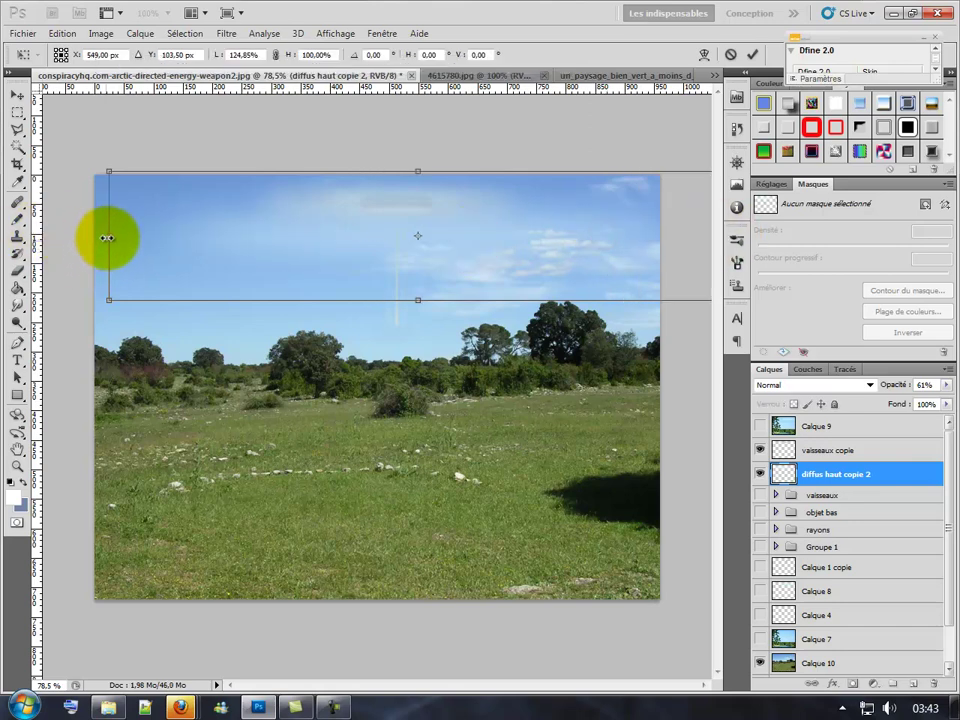
pyautogui.moveTo(108, 236); pyautogui.dragTo(26, 236)
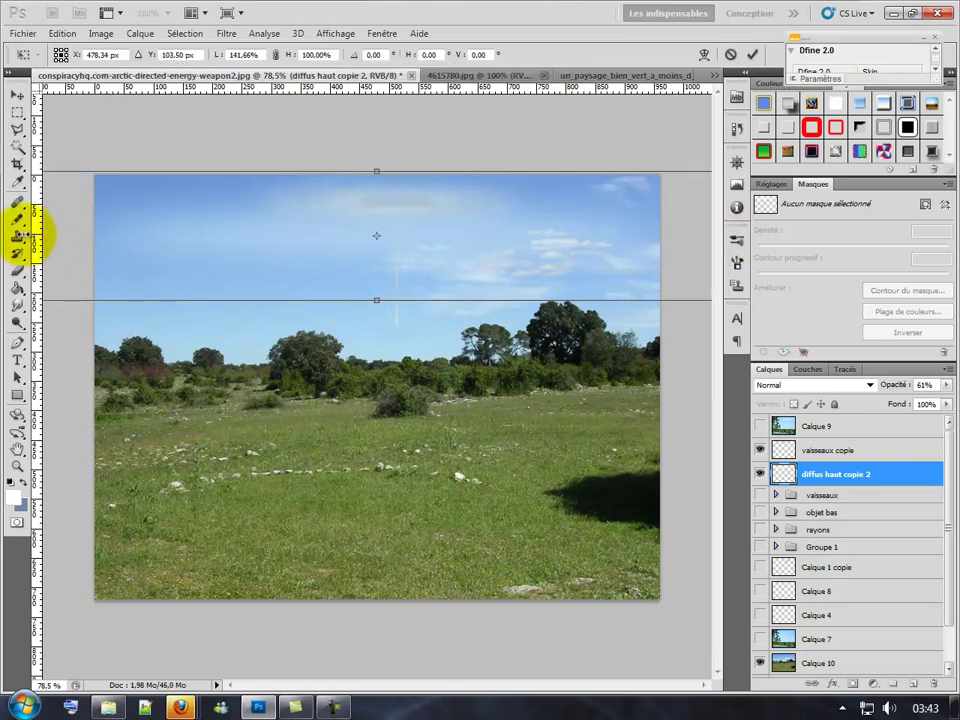
pyautogui.moveTo(214, 229); pyautogui.dragTo(201, 216)
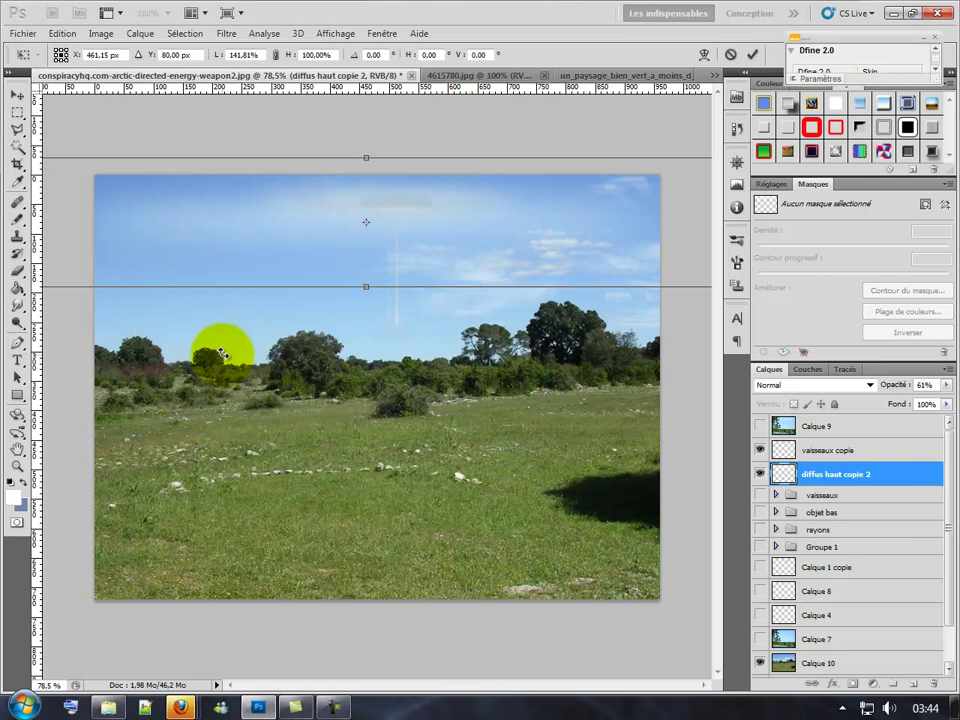
pyautogui.moveTo(222, 354); pyautogui.dragTo(226, 238)
pyautogui.write('501')
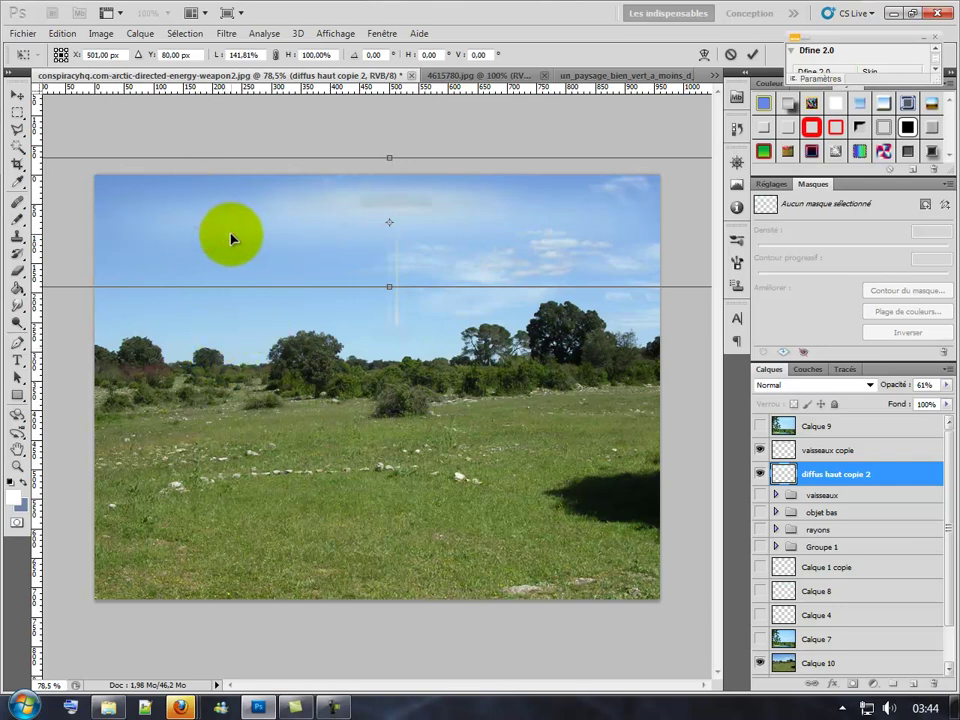
pyautogui.press('Return')
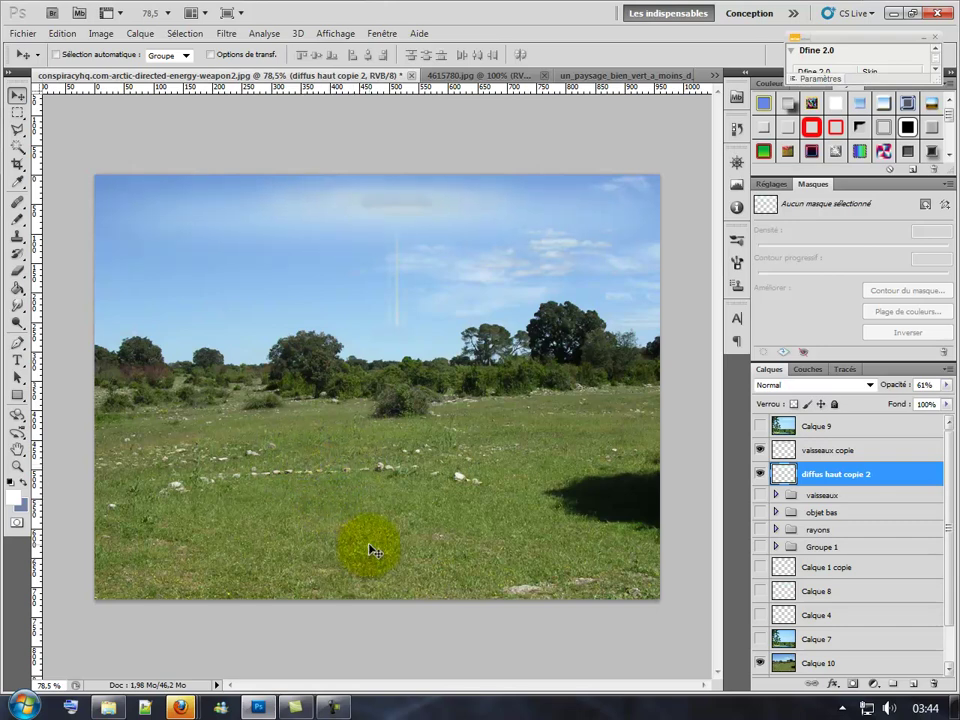
pyautogui.scroll(2, 343, 407)
pyautogui.scroll(2, 381, 381)
pyautogui.scroll(2, 444, 316)
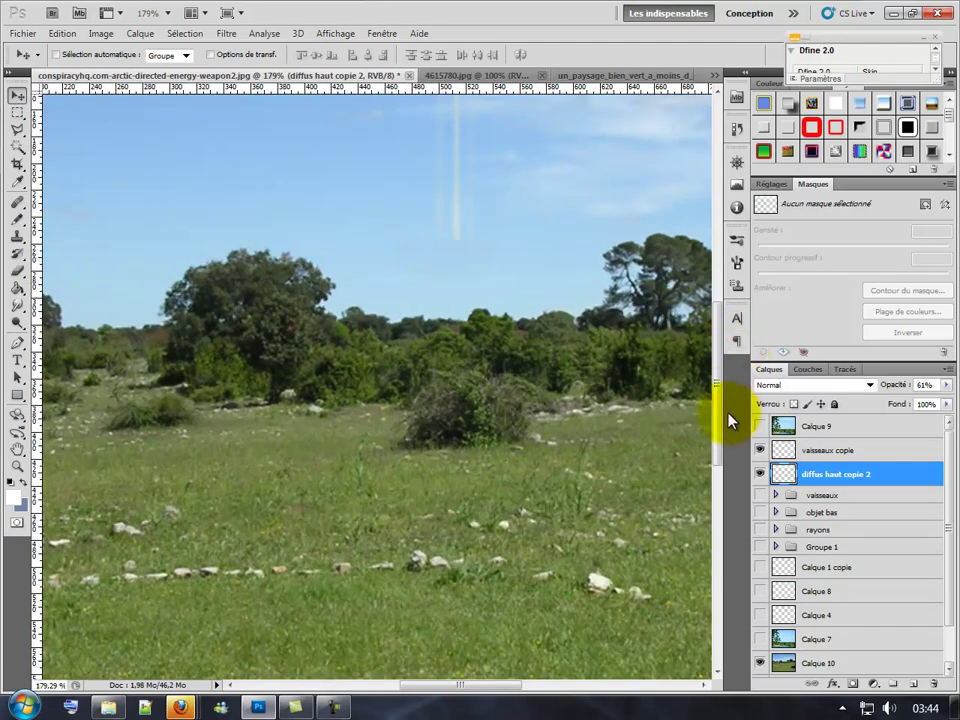
pyautogui.moveTo(718, 408)
pyautogui.mouseDown()
pyautogui.moveTo(716, 317)
pyautogui.moveTo(720, 328)
pyautogui.mouseUp()
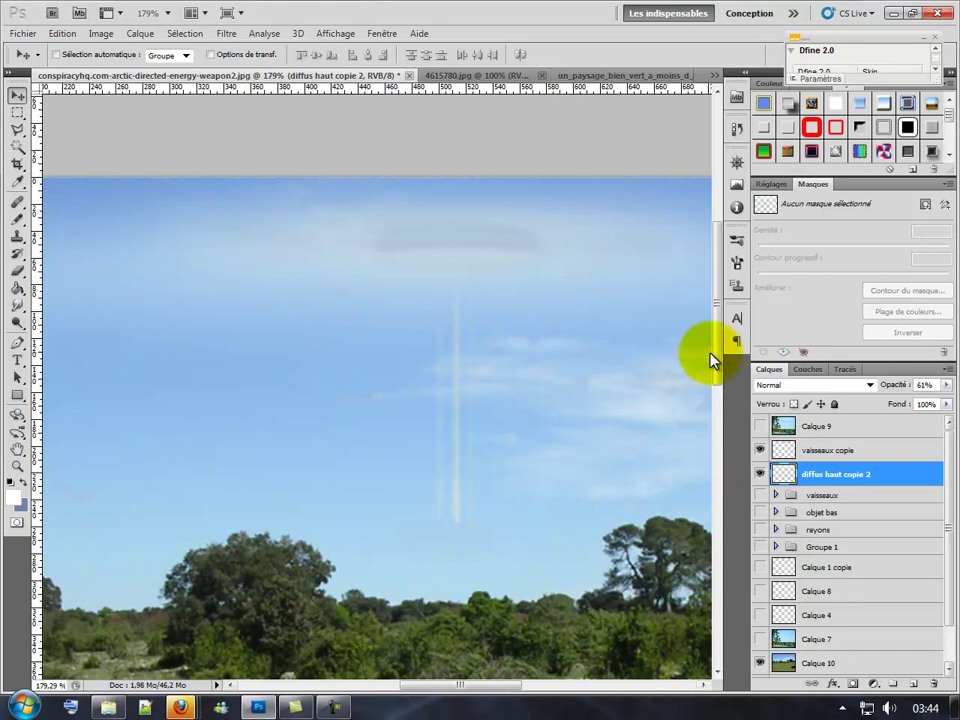
pyautogui.moveTo(716, 358); pyautogui.dragTo(718, 381)
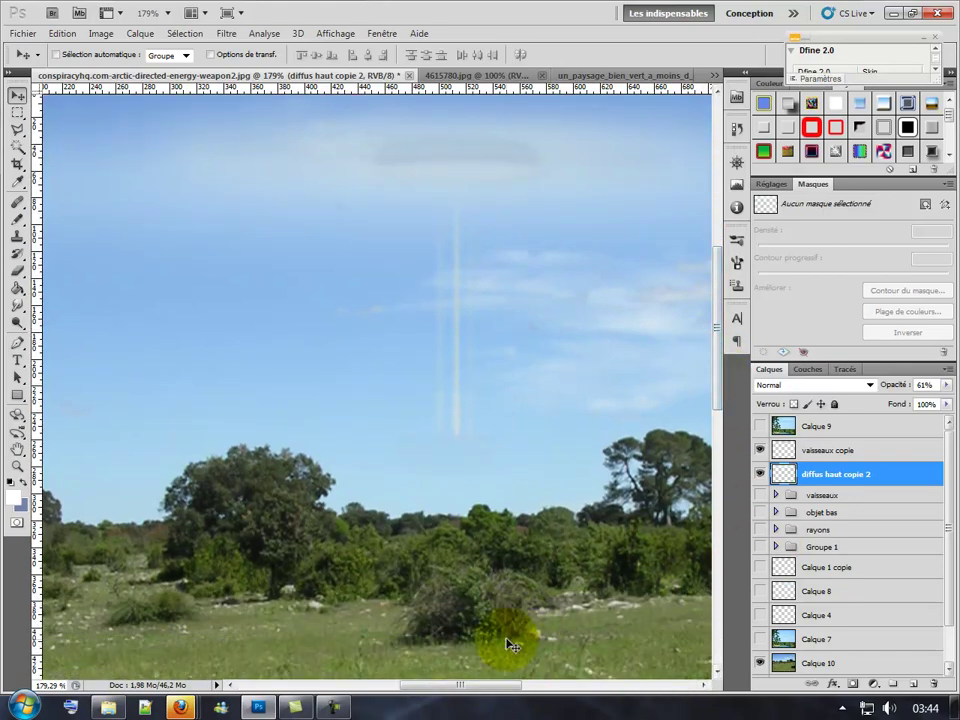
pyautogui.scroll(-2, 621, 482)
pyautogui.scroll(-2, 599, 490)
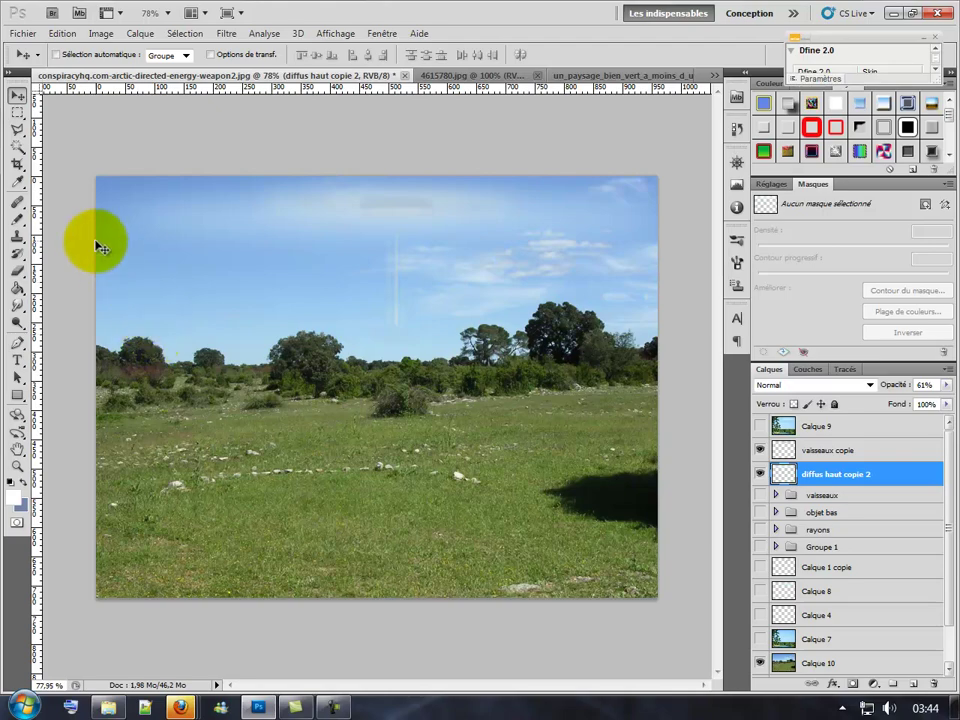
# Step: Start Save As for the composite and browse to the Documents library
pyautogui.click(22, 36)
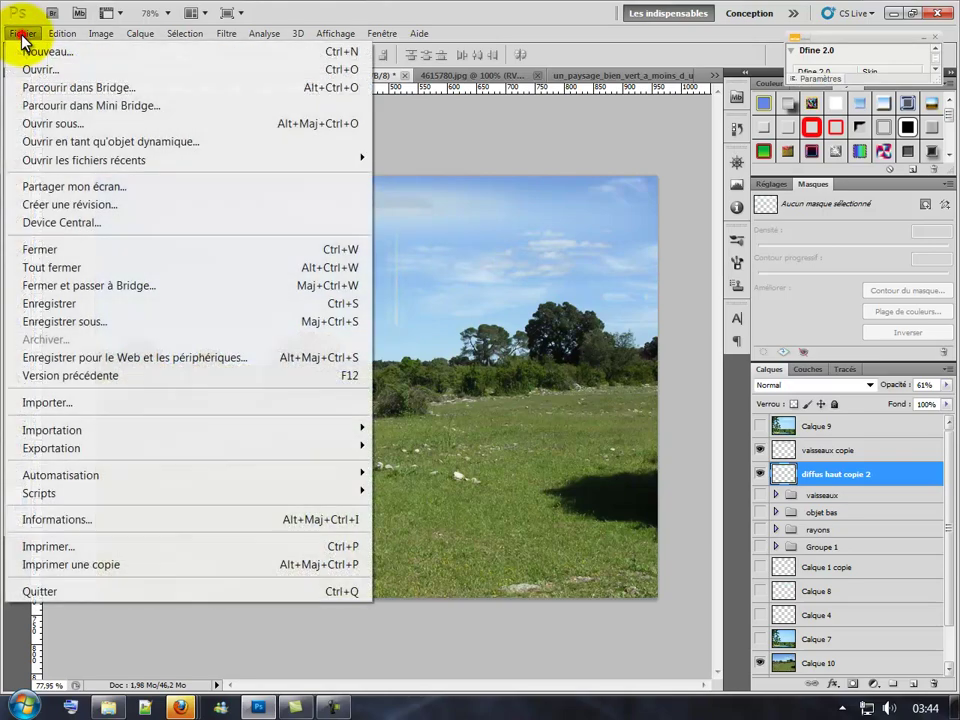
pyautogui.click(100, 321)
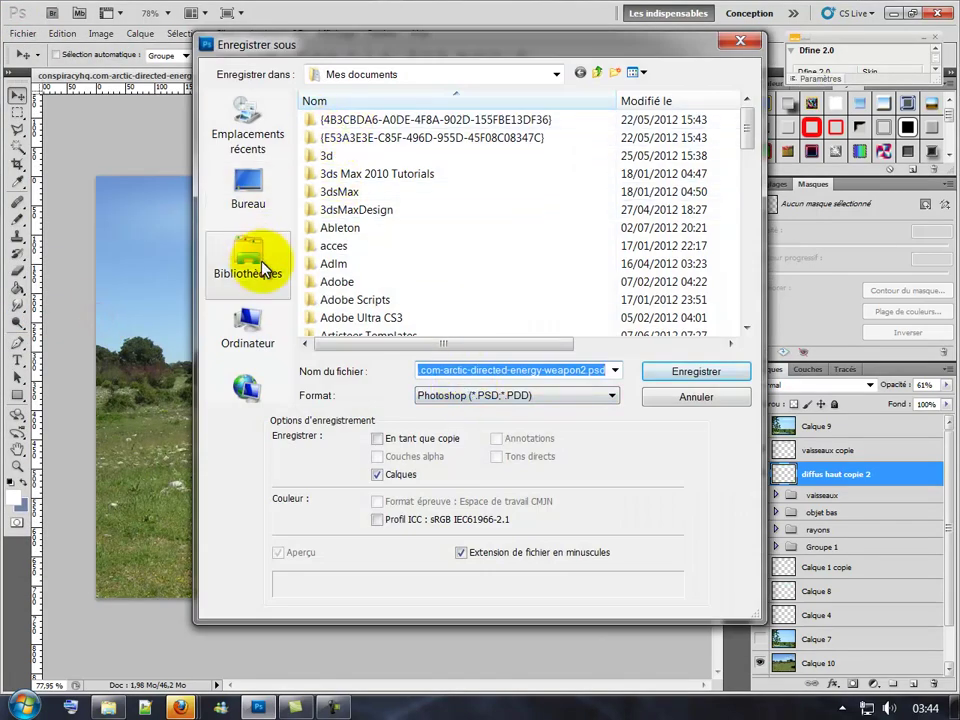
pyautogui.click(252, 182)
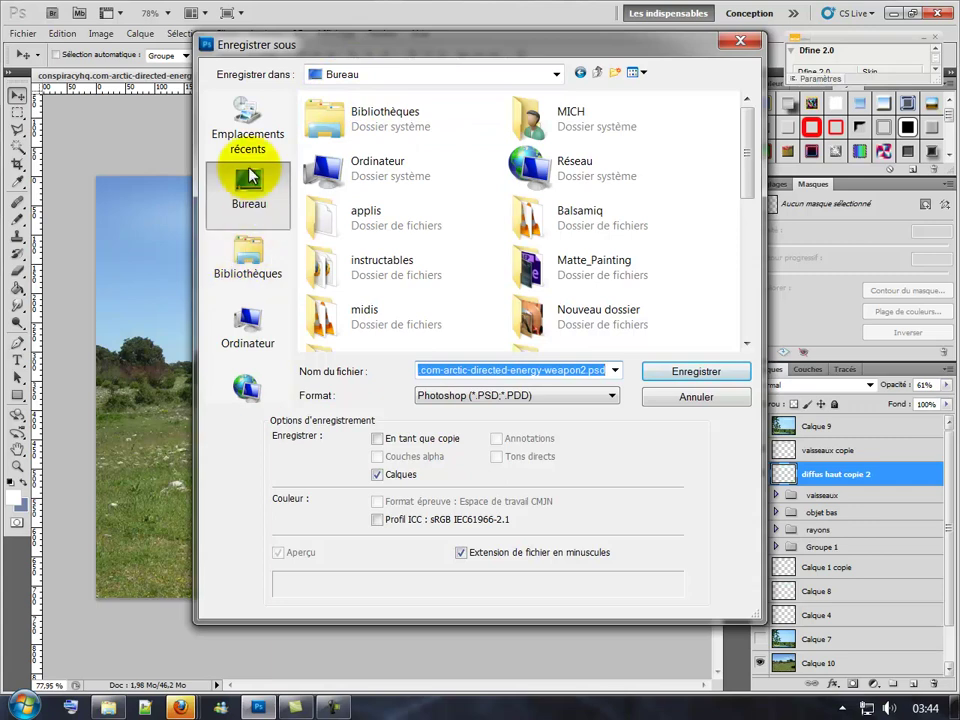
pyautogui.click(249, 266)
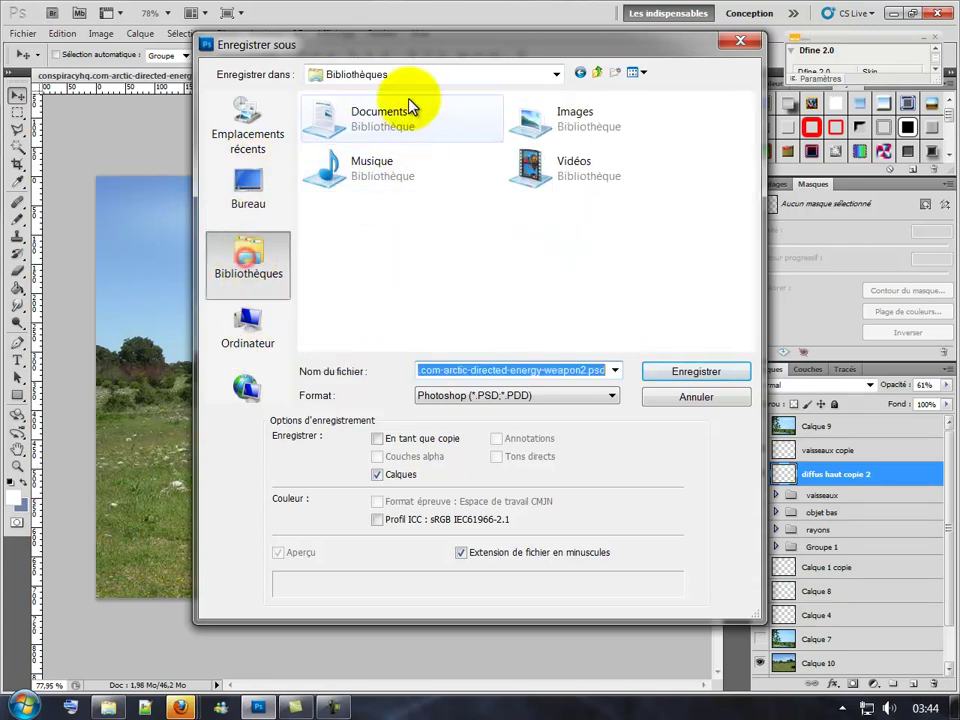
pyautogui.click(378, 123)
pyautogui.doubleClick(378, 123)
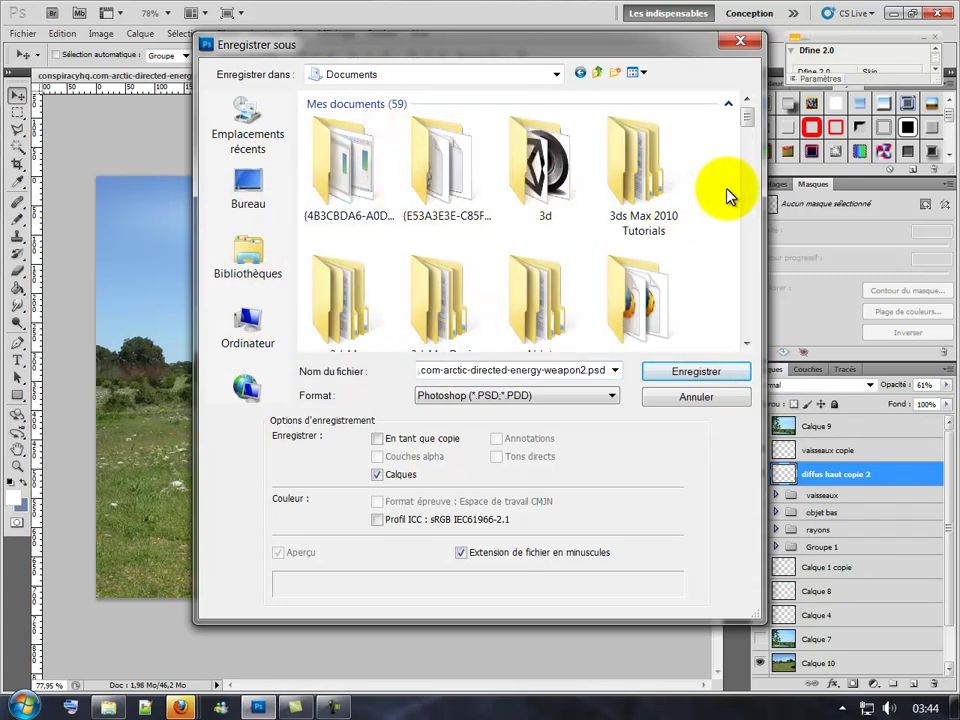
# Step: Create a new folder named tutos in Documents and try to open it
pyautogui.rightClick(719, 321)
pyautogui.moveTo(766, 496)
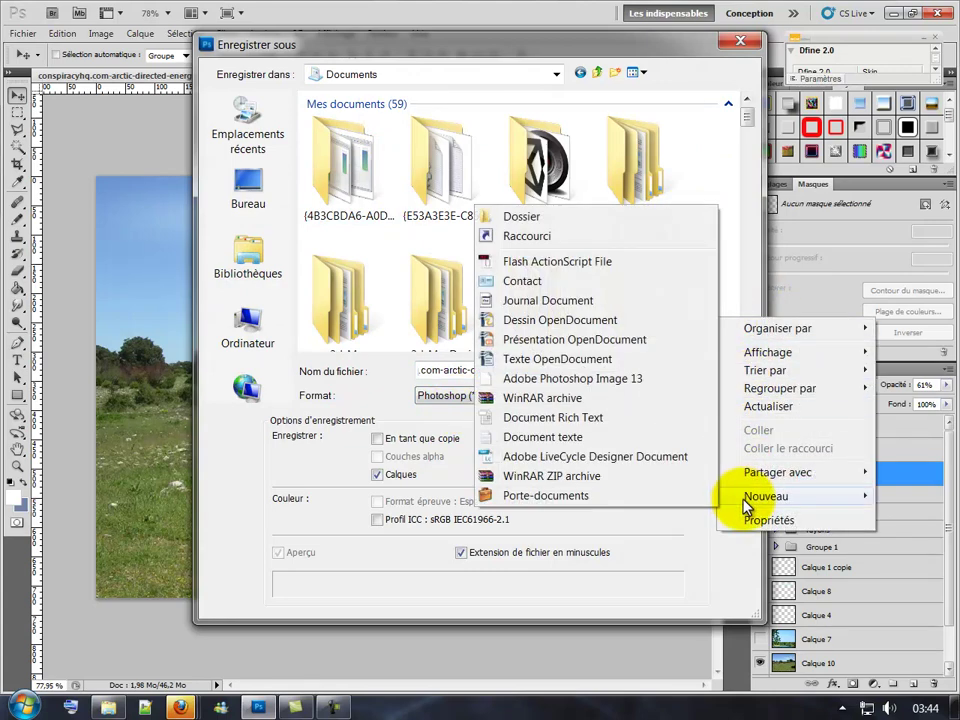
pyautogui.click(560, 220)
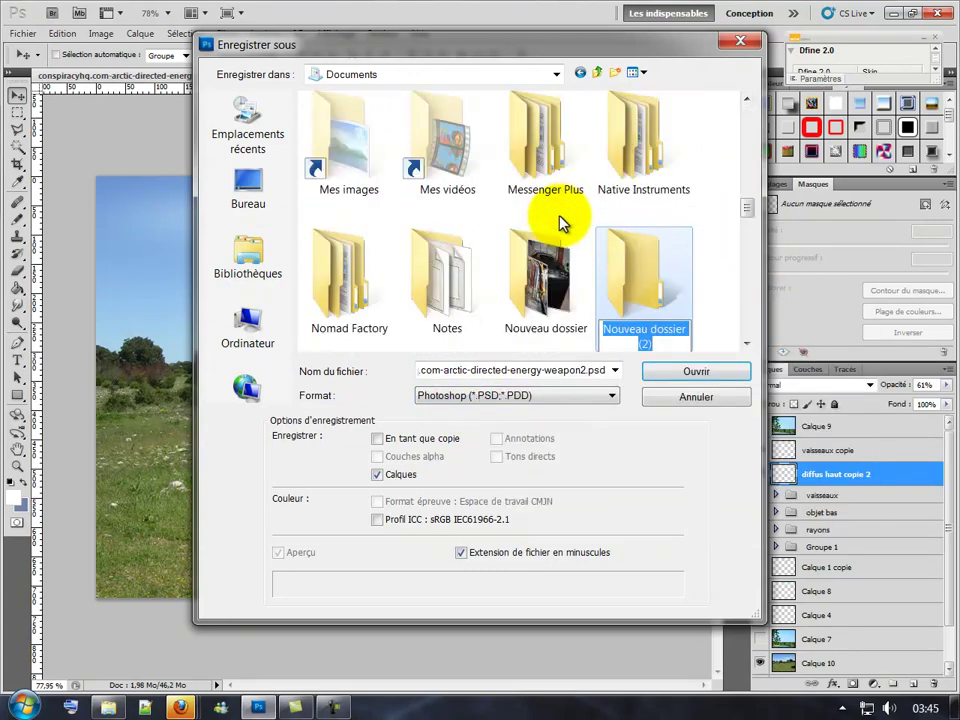
pyautogui.write('tutos')
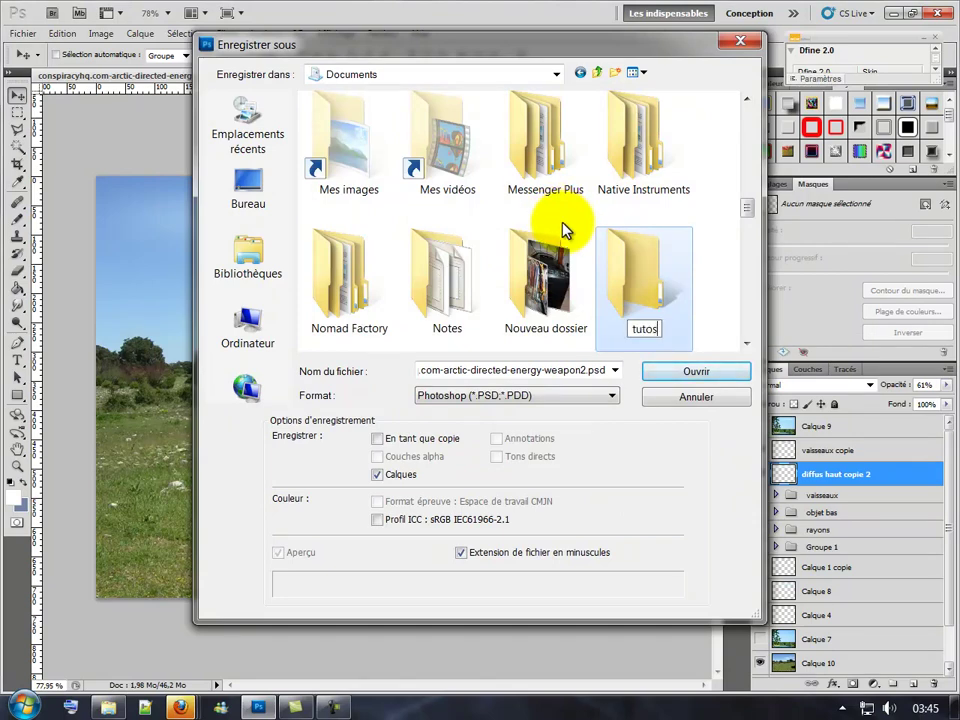
pyautogui.press('Return')
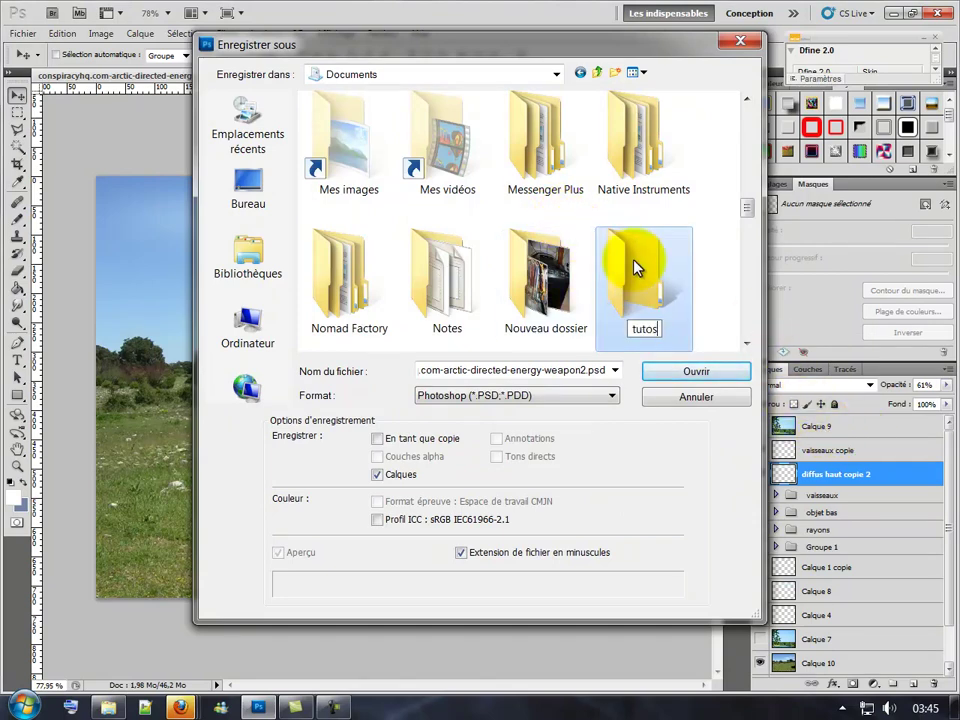
pyautogui.doubleClick(650, 282)
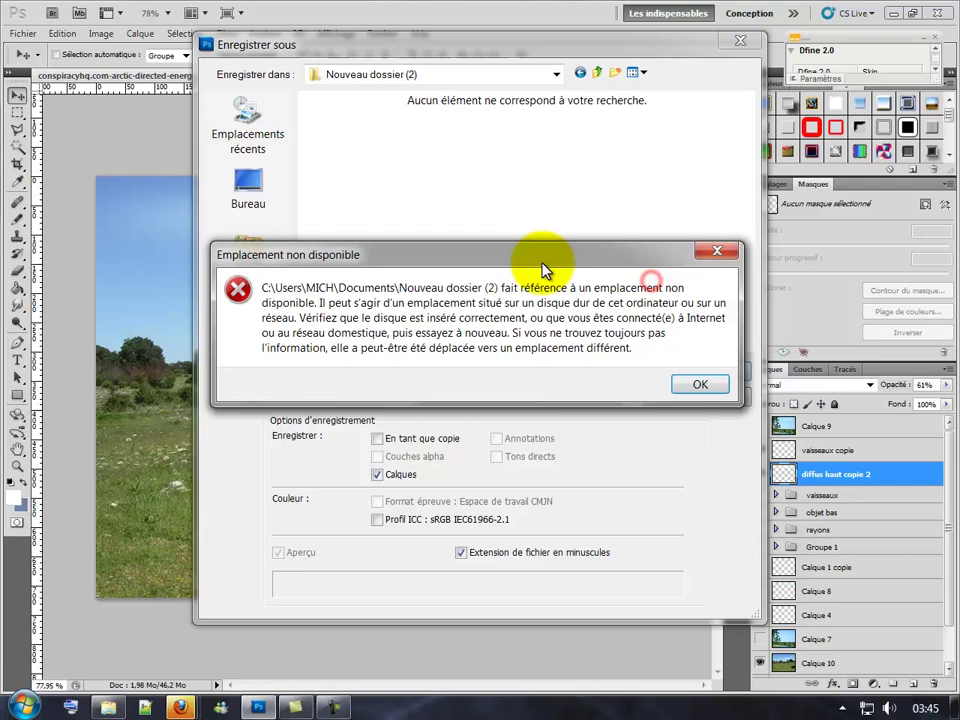
# Step: Dismiss the location-unavailable error and return to the Documents folder listing
pyautogui.click(694, 386)
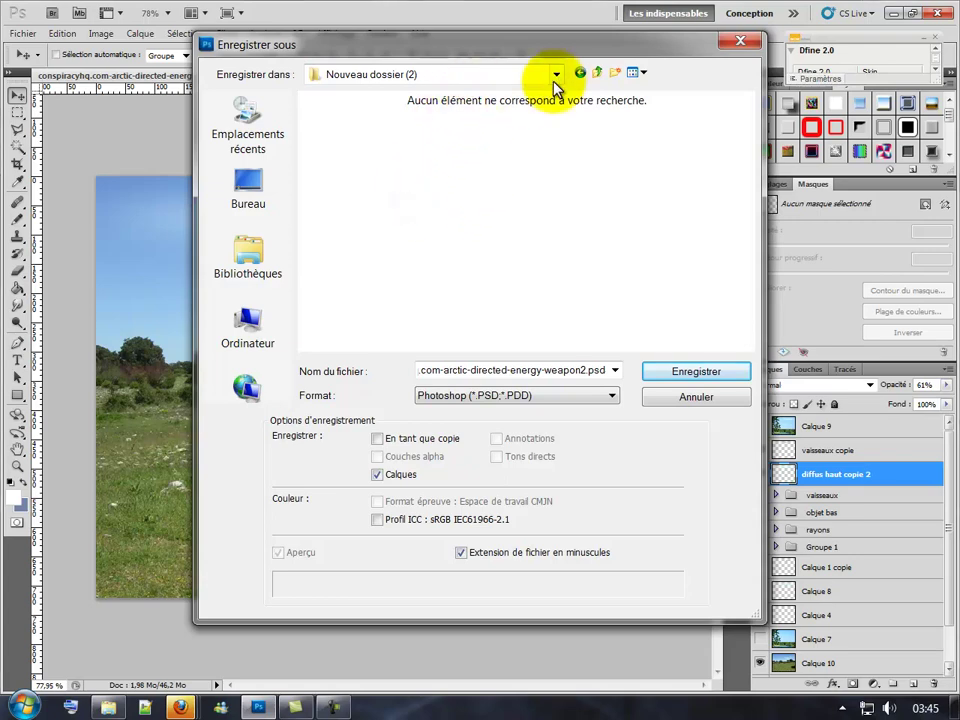
pyautogui.click(597, 72)
pyautogui.scroll(-2, 600, 242)
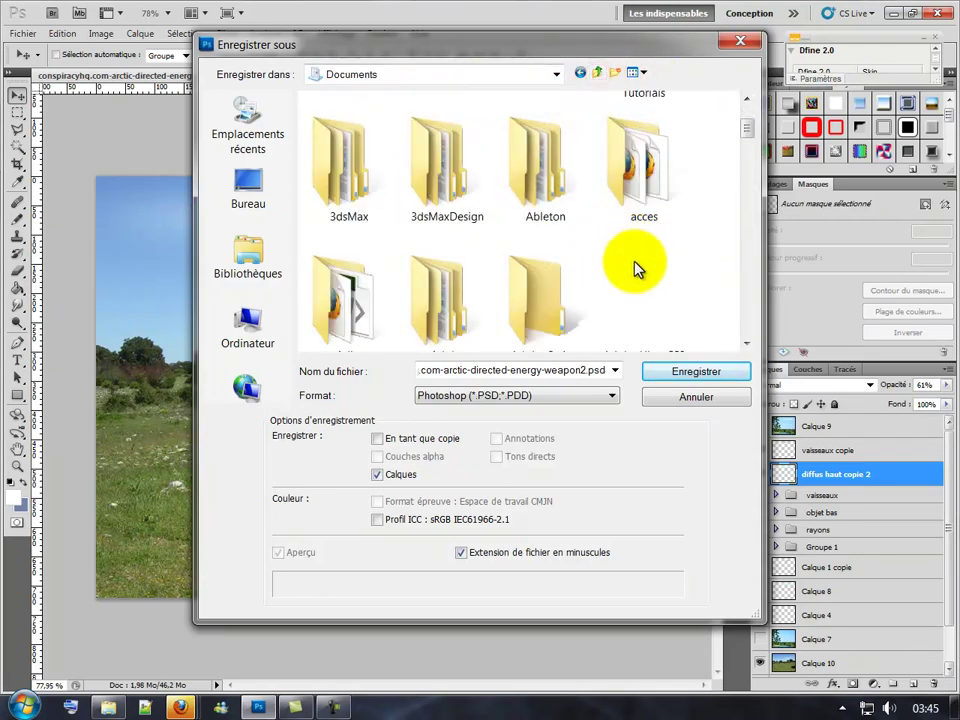
pyautogui.scroll(-5, 634, 261)
pyautogui.scroll(-3, 600, 281)
pyautogui.scroll(-3, 598, 279)
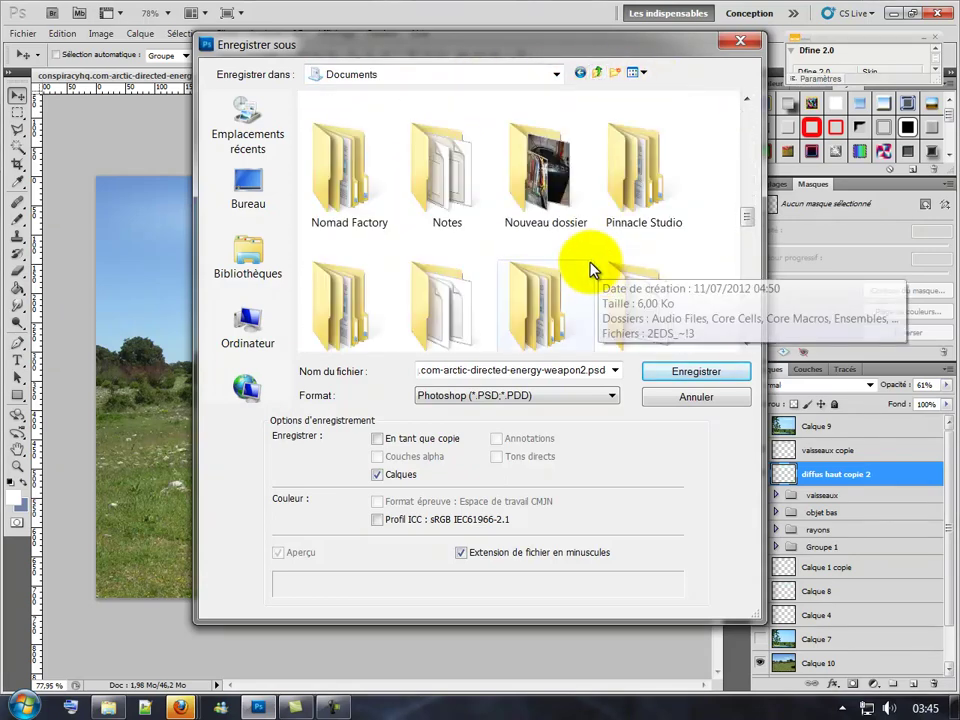
pyautogui.scroll(-3, 594, 266)
pyautogui.scroll(-3, 590, 268)
pyautogui.scroll(3, 590, 266)
pyautogui.scroll(2, 590, 266)
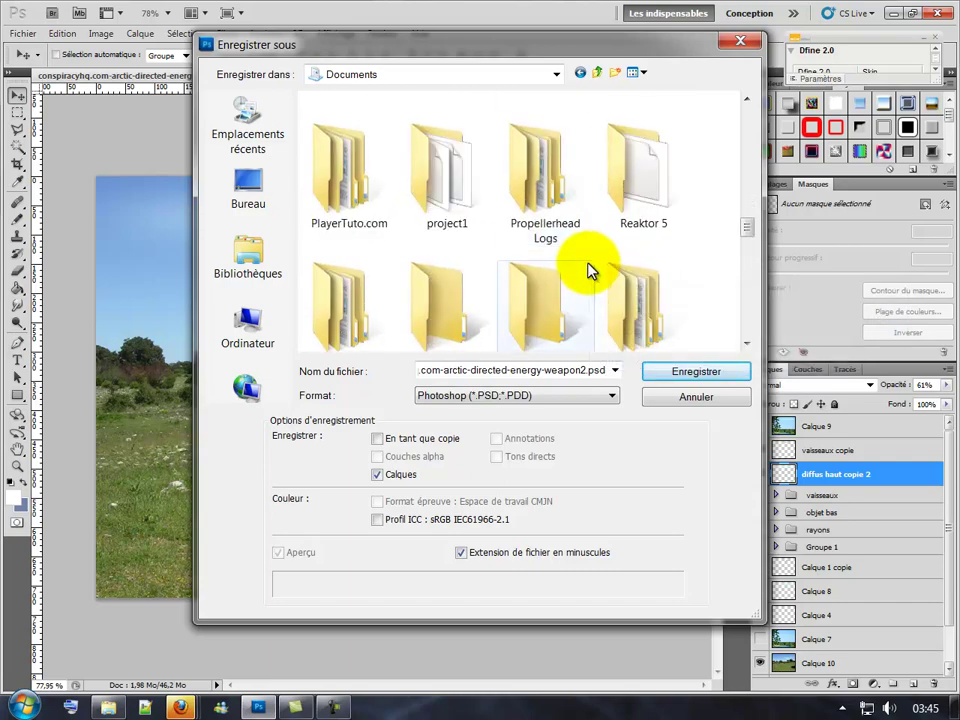
# Step: Retry opening tutos, clear the repeated location errors, and select the file name
pyautogui.doubleClick(590, 266)
pyautogui.click(703, 385)
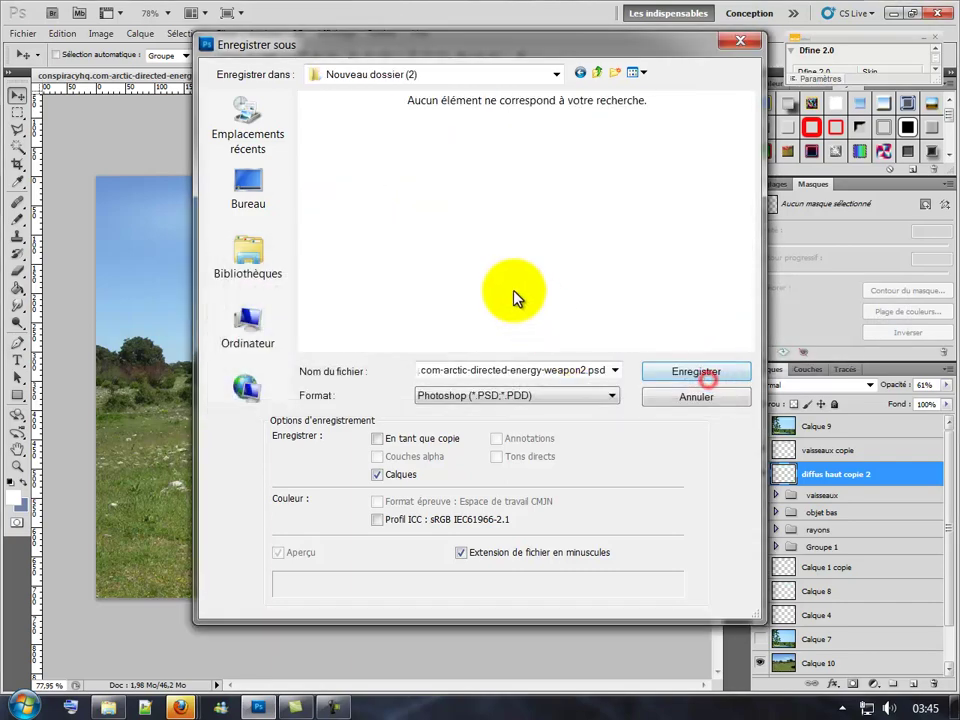
pyautogui.click(362, 200)
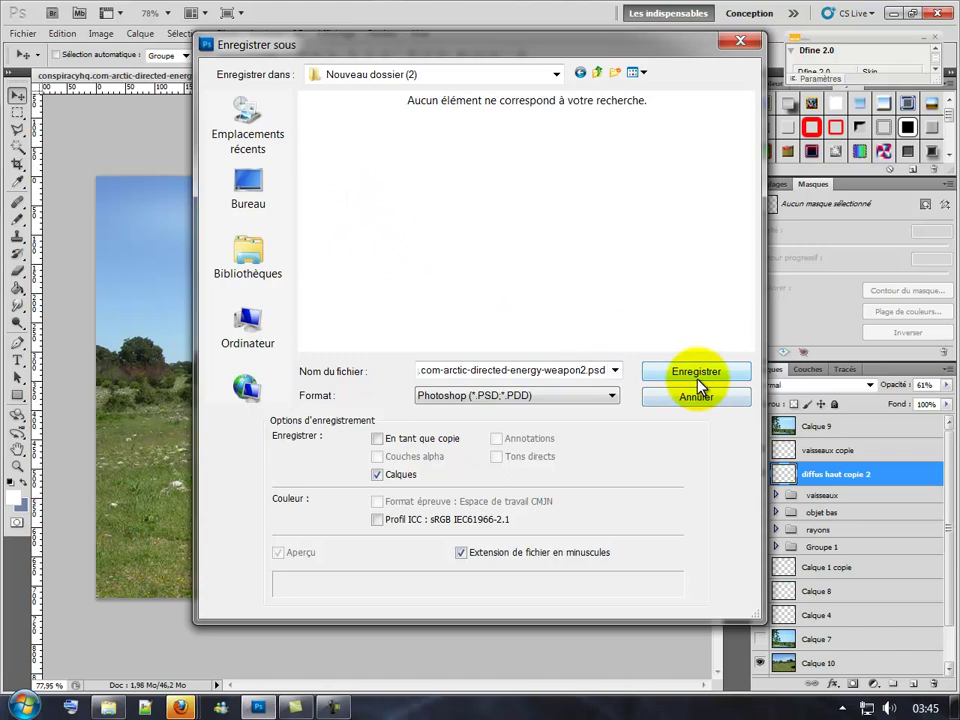
pyautogui.doubleClick(550, 371)
# Step: Set the save format to JPEG and dismiss the location-unavailable error
pyautogui.click(538, 393)
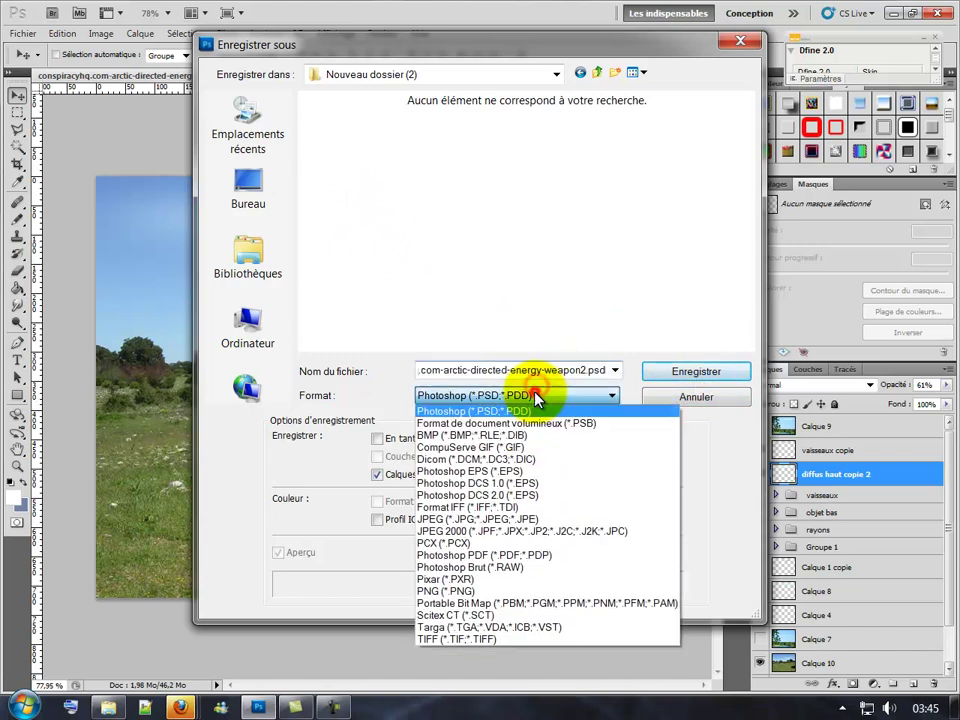
pyautogui.click(489, 514)
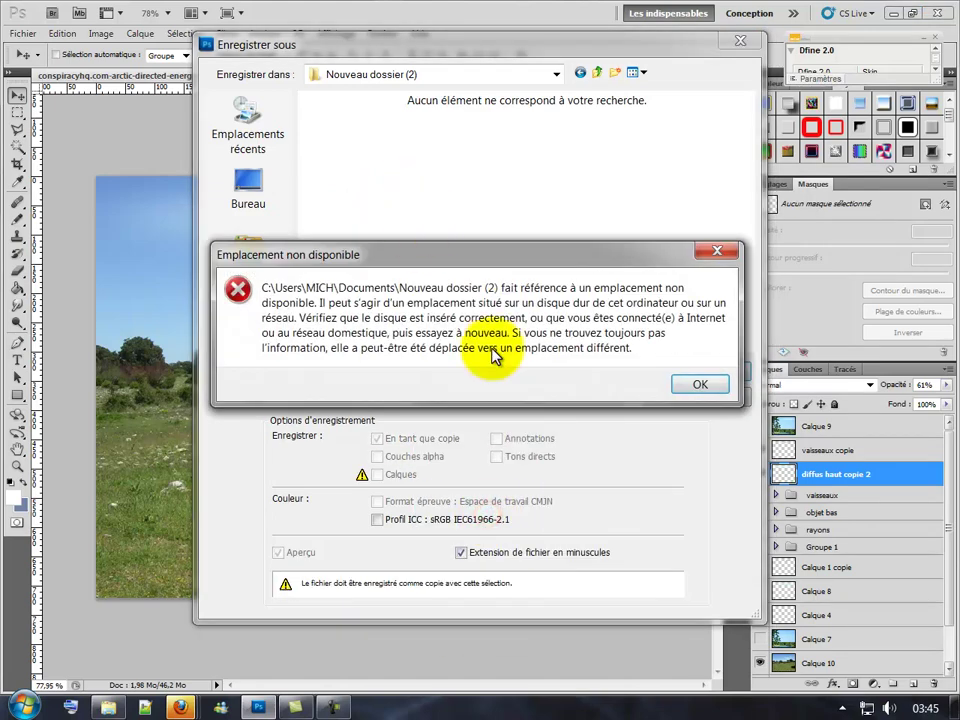
pyautogui.click(700, 382)
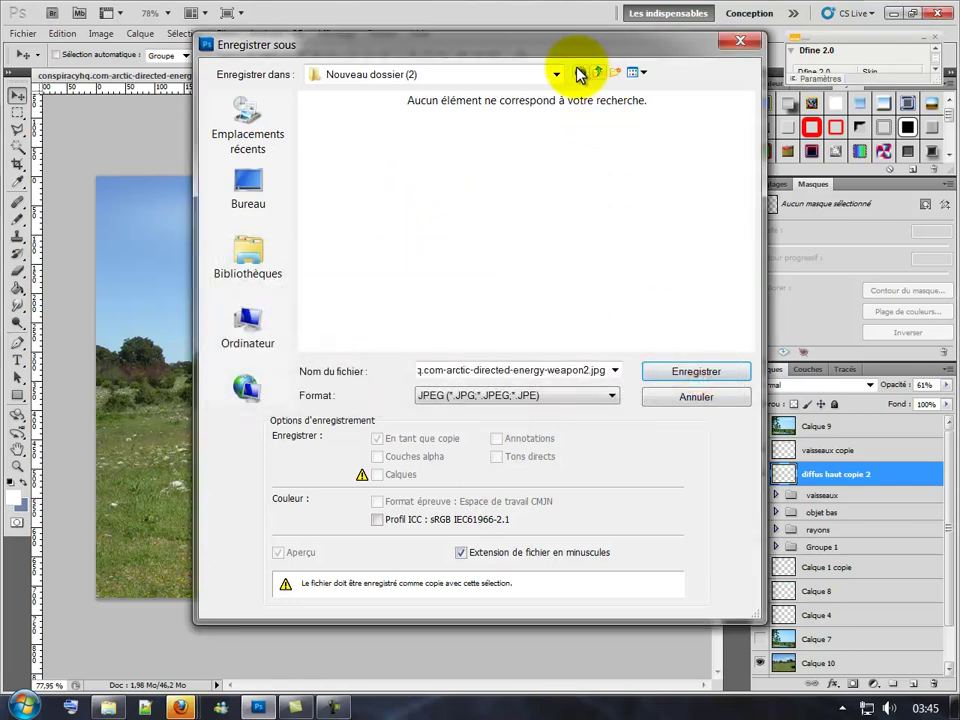
# Step: Go to the Documents folder and scroll through its contents
pyautogui.click(597, 72)
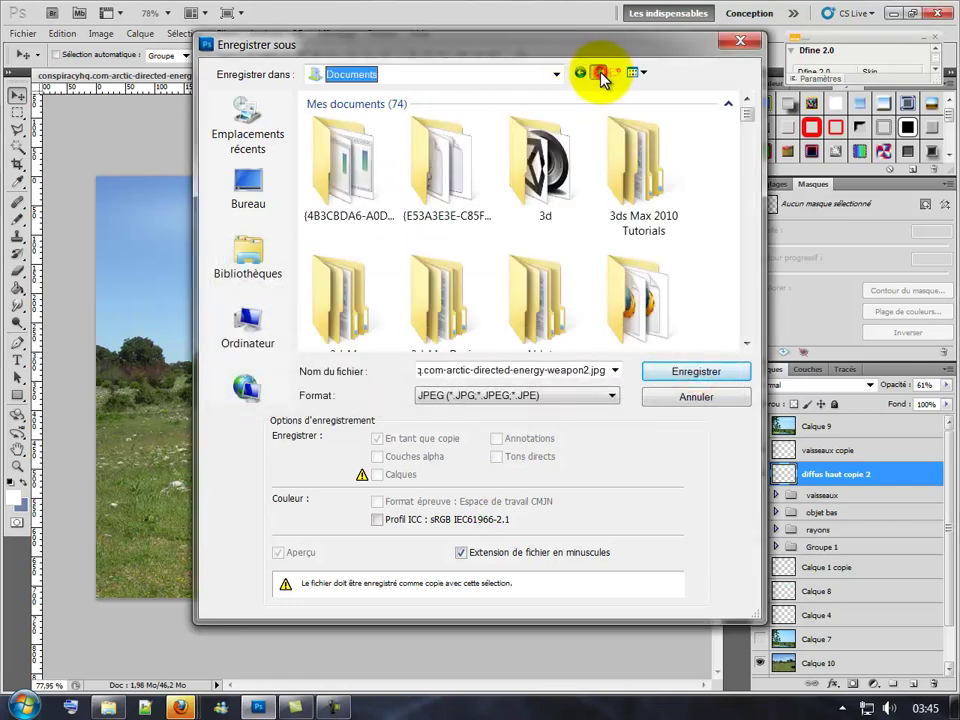
pyautogui.click(696, 258)
pyautogui.scroll(-3, 697, 262)
pyautogui.scroll(-2, 697, 264)
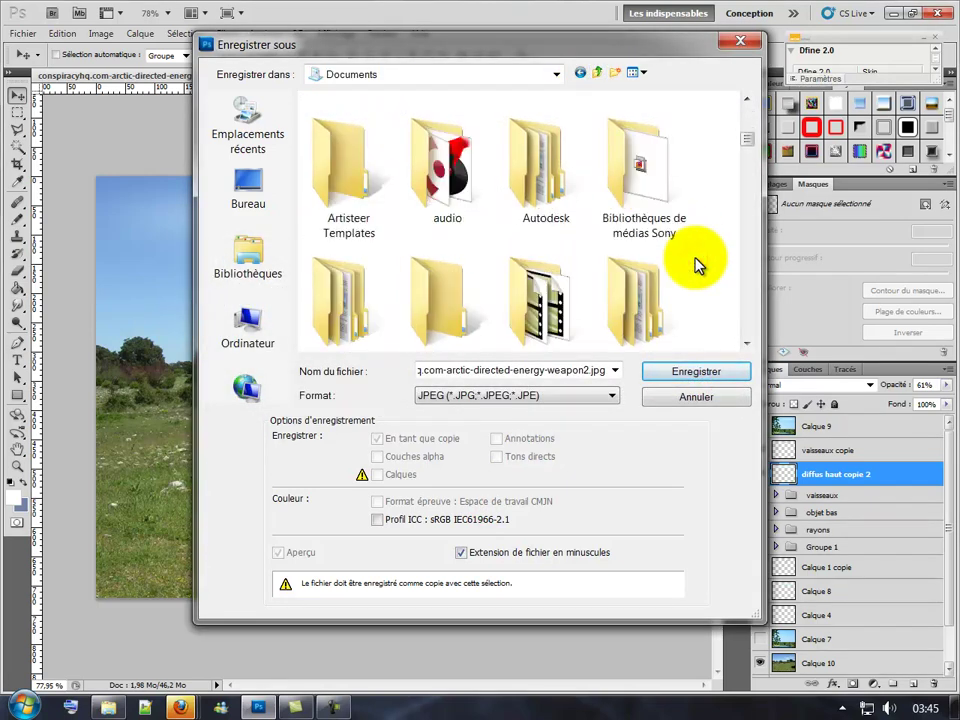
pyautogui.scroll(-2, 697, 264)
pyautogui.scroll(-2, 697, 264)
pyautogui.scroll(-2, 697, 264)
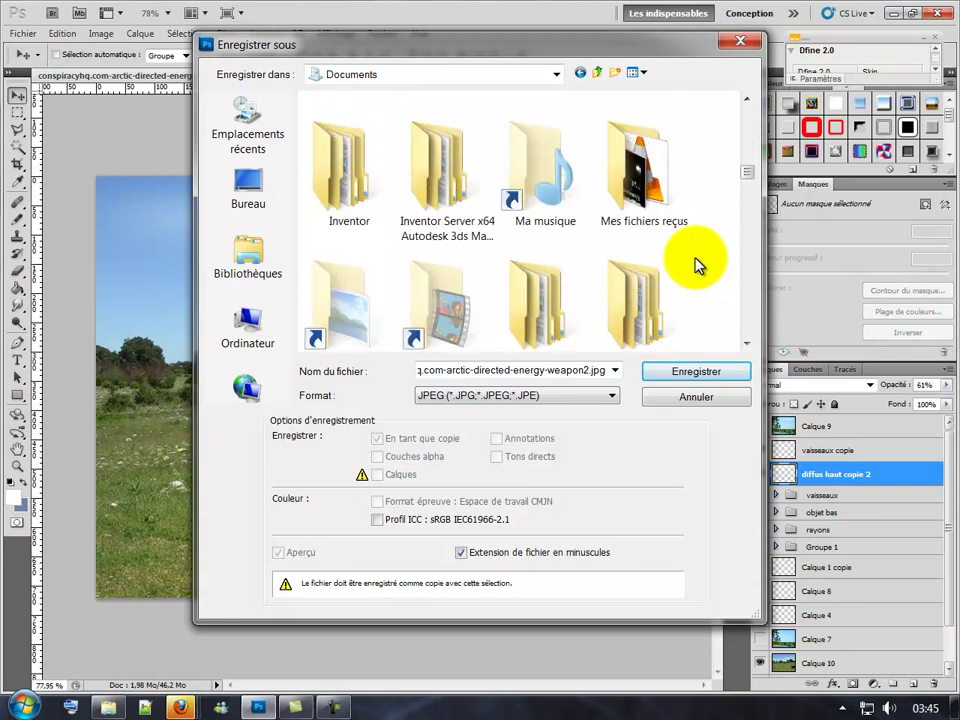
pyautogui.scroll(-2, 697, 264)
pyautogui.scroll(-2, 696, 262)
pyautogui.scroll(-2, 696, 262)
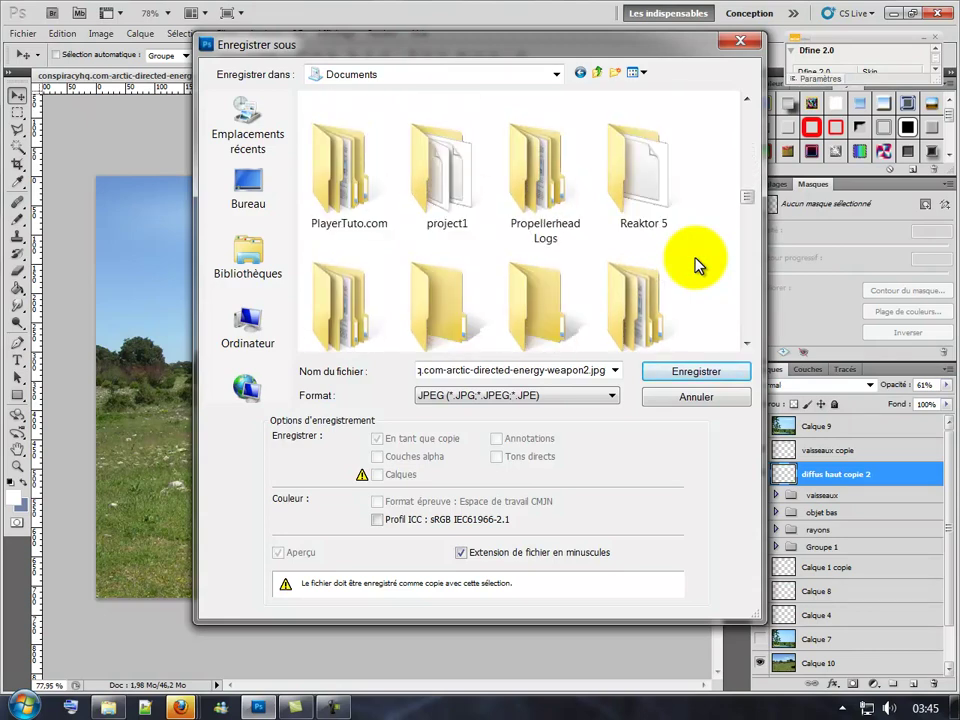
pyautogui.scroll(2, 696, 262)
pyautogui.scroll(-2, 697, 264)
pyautogui.scroll(-2, 697, 264)
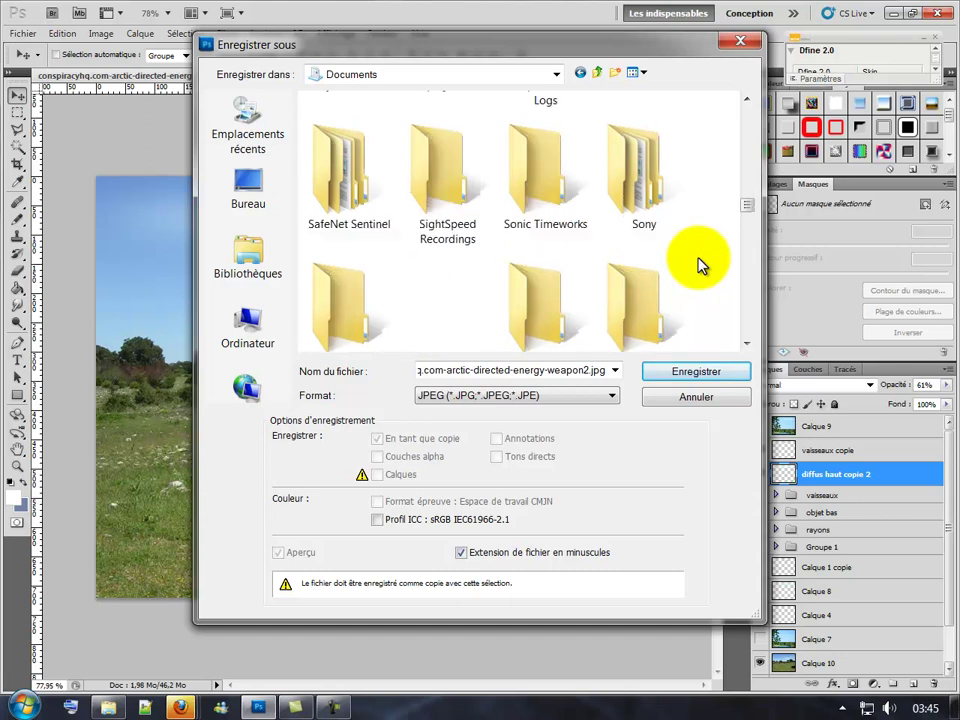
pyautogui.scroll(-2, 697, 264)
pyautogui.scroll(-2, 697, 264)
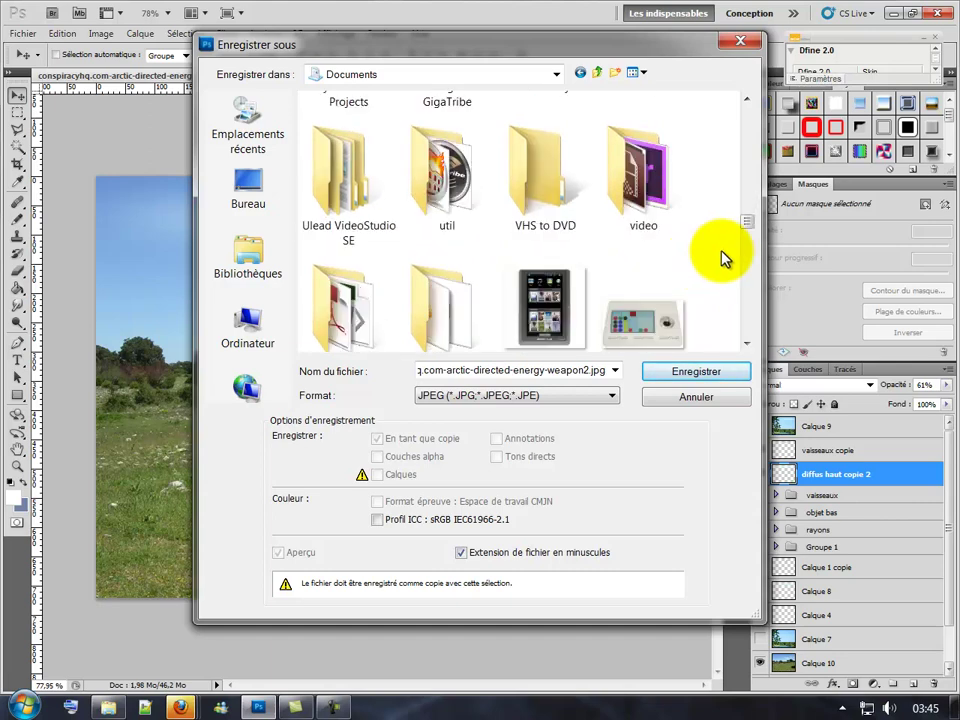
pyautogui.scroll(-2, 722, 259)
# Step: Create a new folder renamed tutos, decline the merge, and open tutos
pyautogui.rightClick(724, 262)
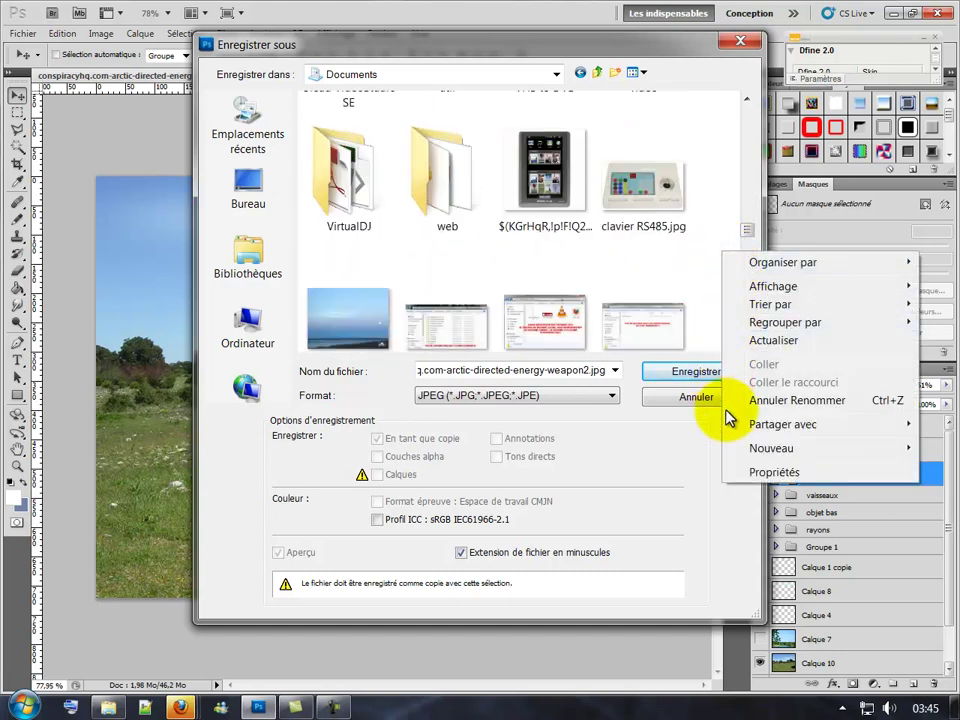
pyautogui.moveTo(771, 448)
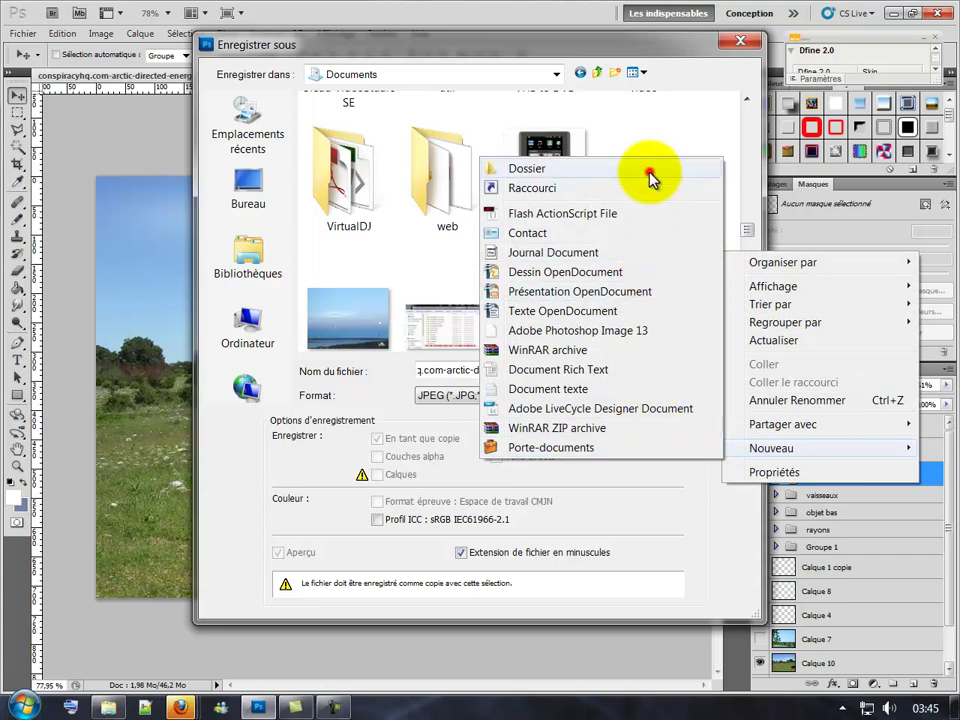
pyautogui.click(650, 170)
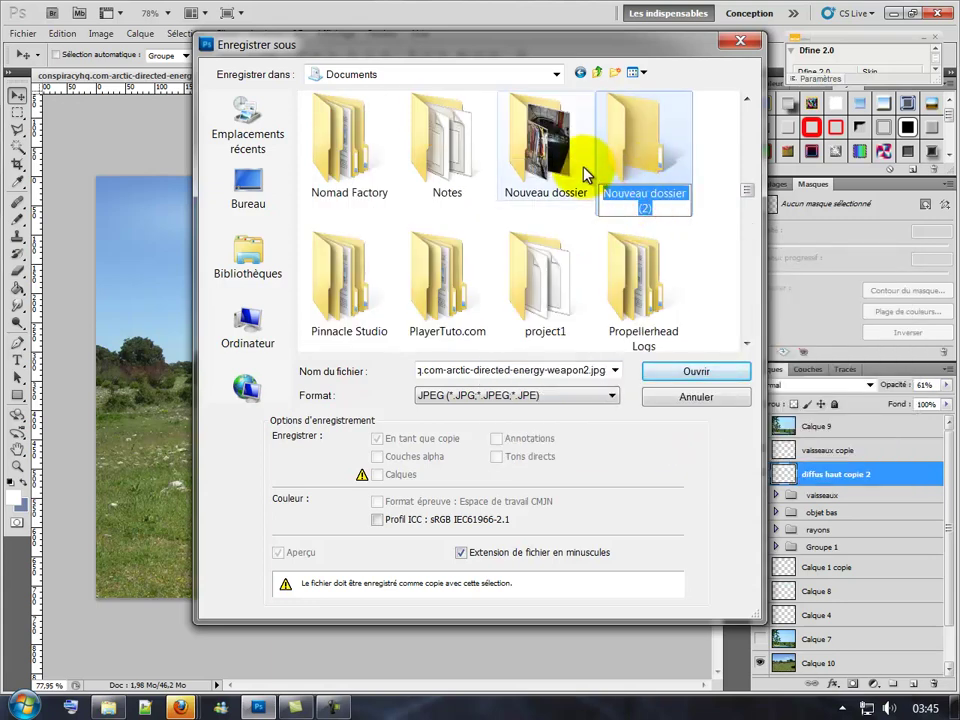
pyautogui.write('tot')
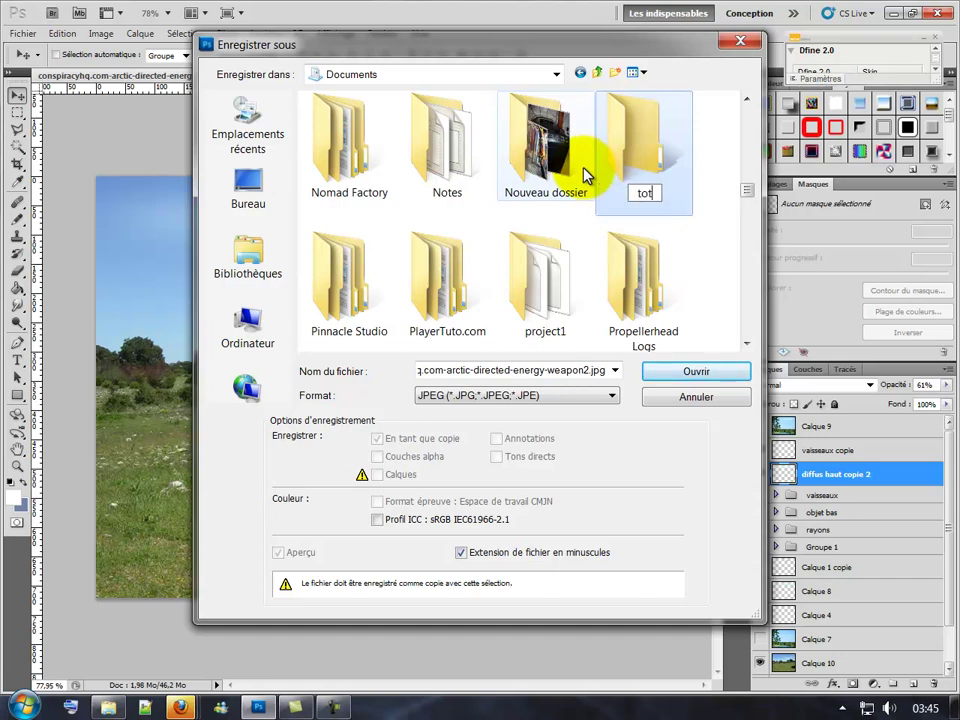
pyautogui.press('BackSpace')
pyautogui.press('BackSpace')
pyautogui.write('utos')
pyautogui.click(716, 168)
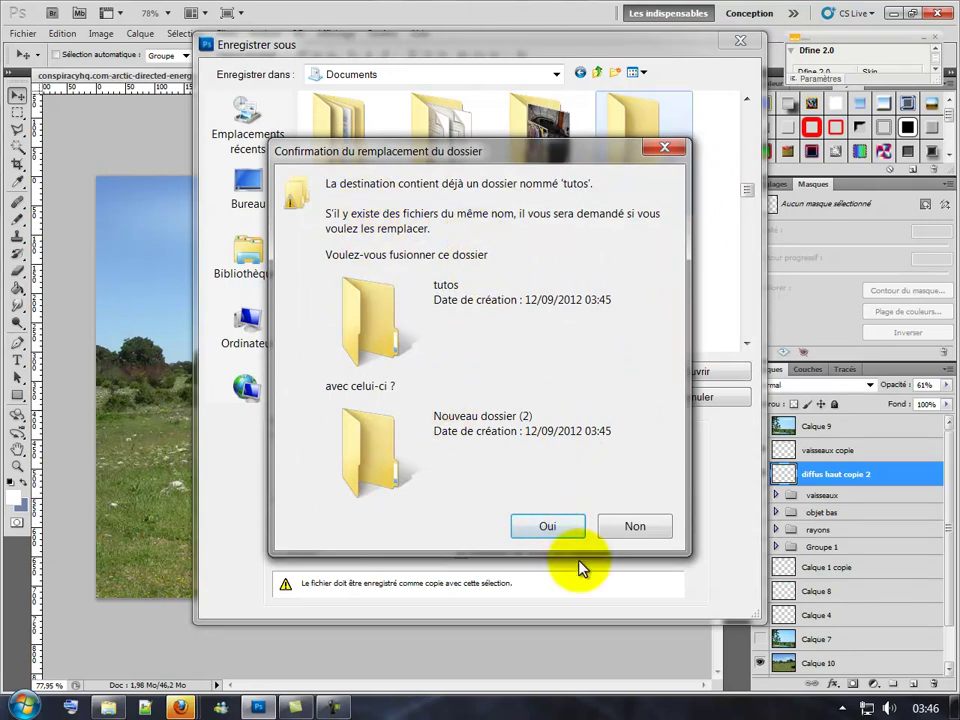
pyautogui.click(636, 522)
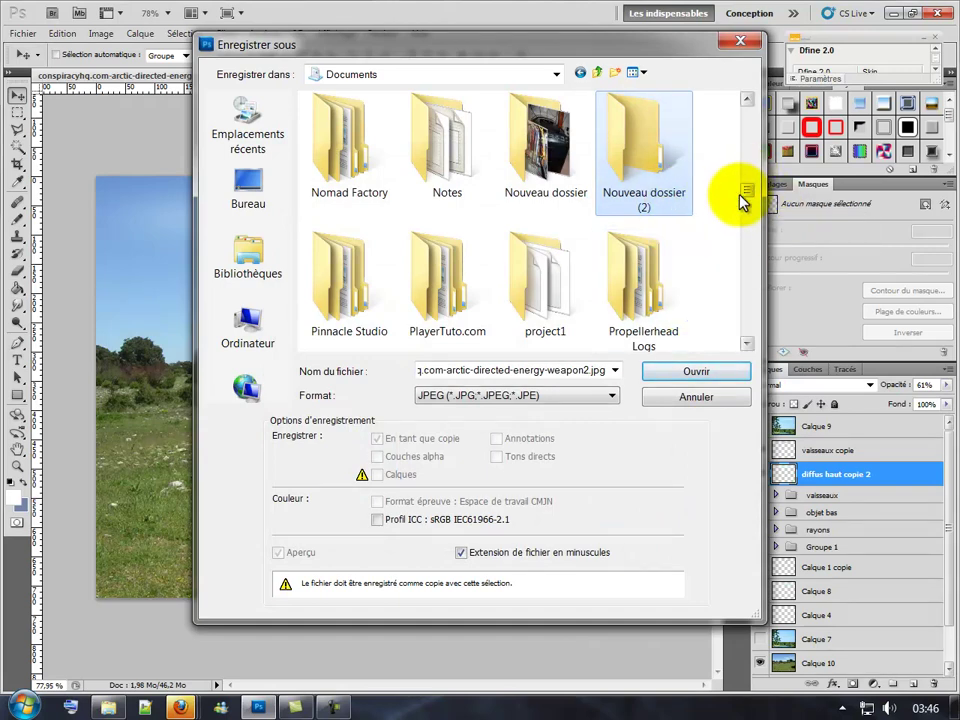
pyautogui.moveTo(745, 197); pyautogui.dragTo(741, 227)
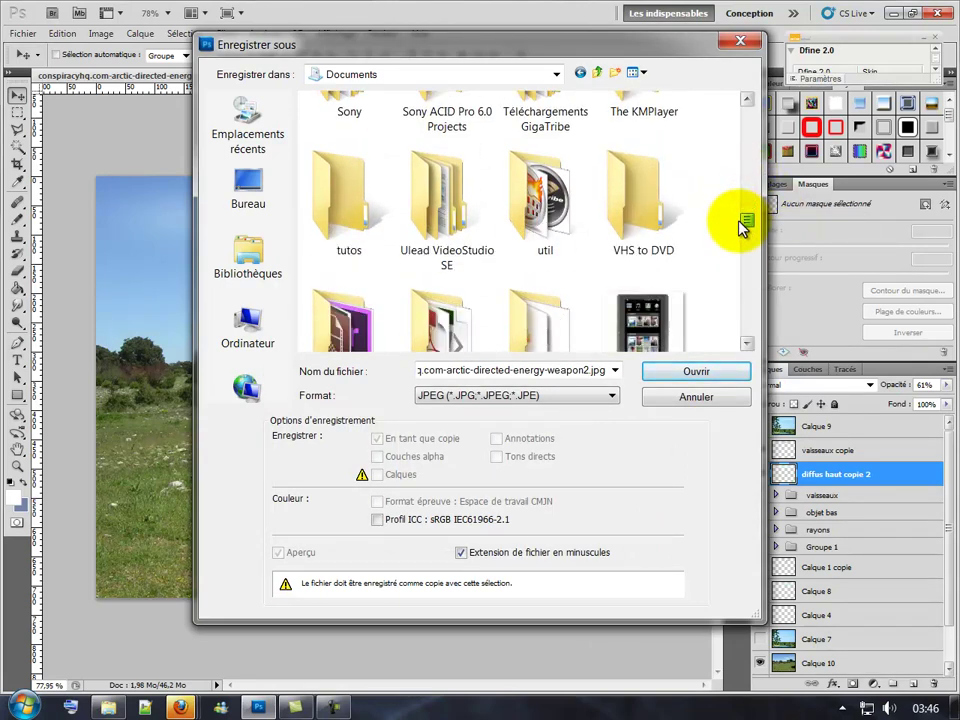
pyautogui.doubleClick(349, 205)
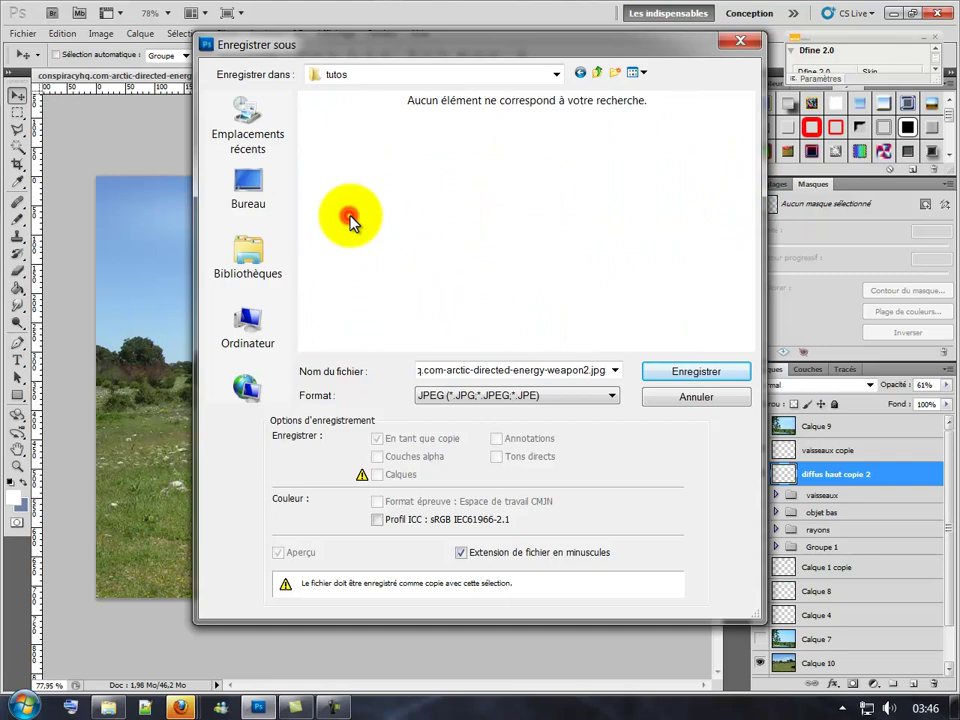
# Step: Save the image in tutos as JPEG 'hoax' at quality 7 (Moyenne)
pyautogui.click(476, 370)
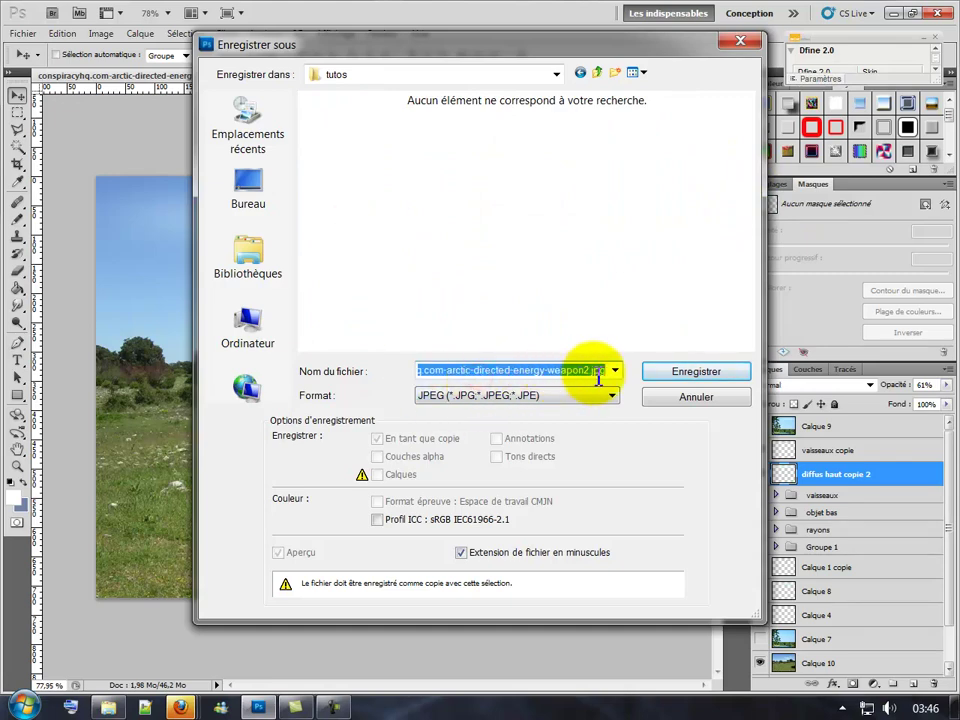
pyautogui.write('hoax')
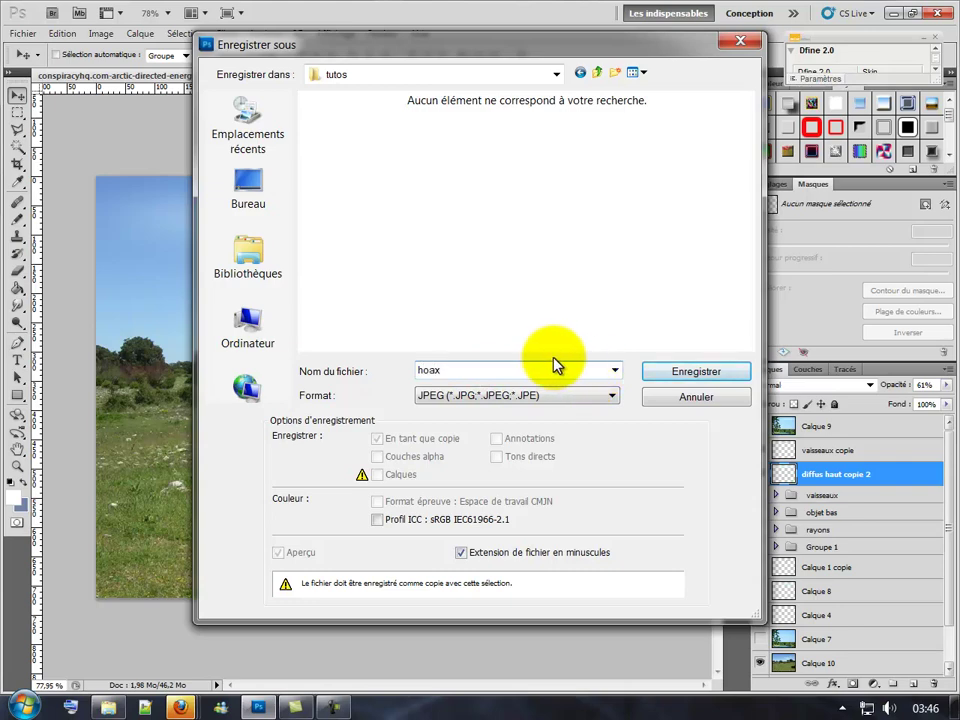
pyautogui.press('Tab')
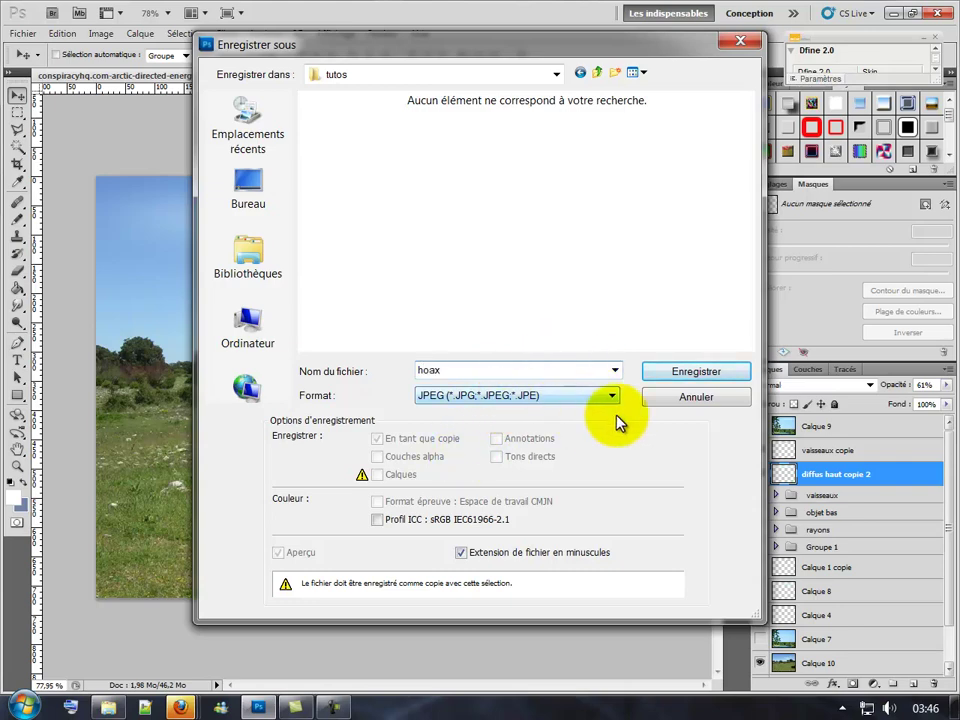
pyautogui.click(707, 372)
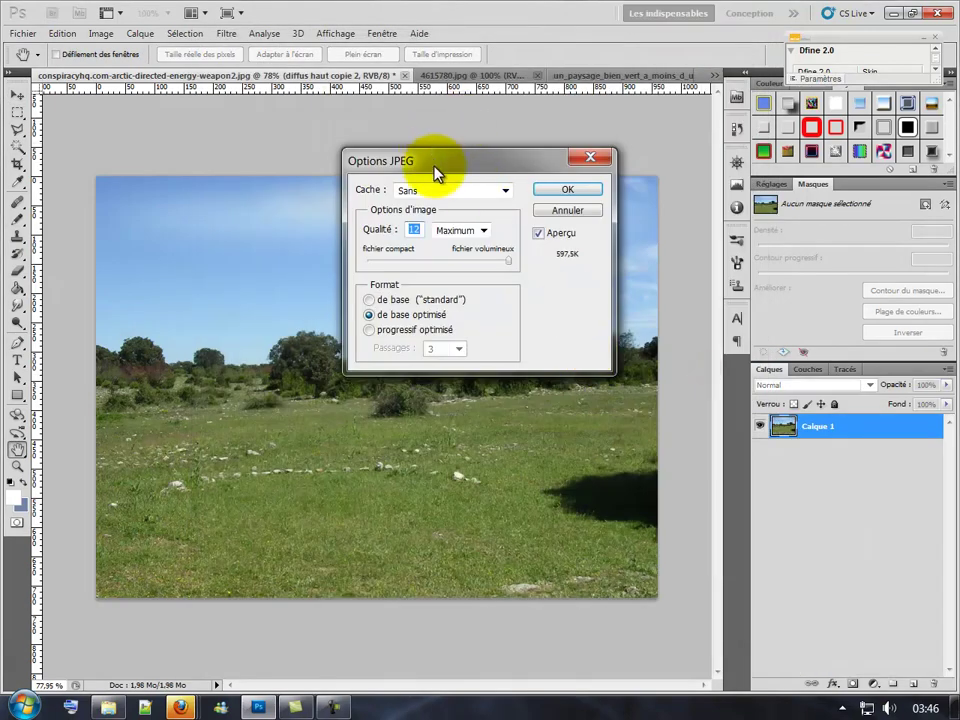
pyautogui.click(502, 260)
pyautogui.moveTo(503, 261); pyautogui.dragTo(465, 263)
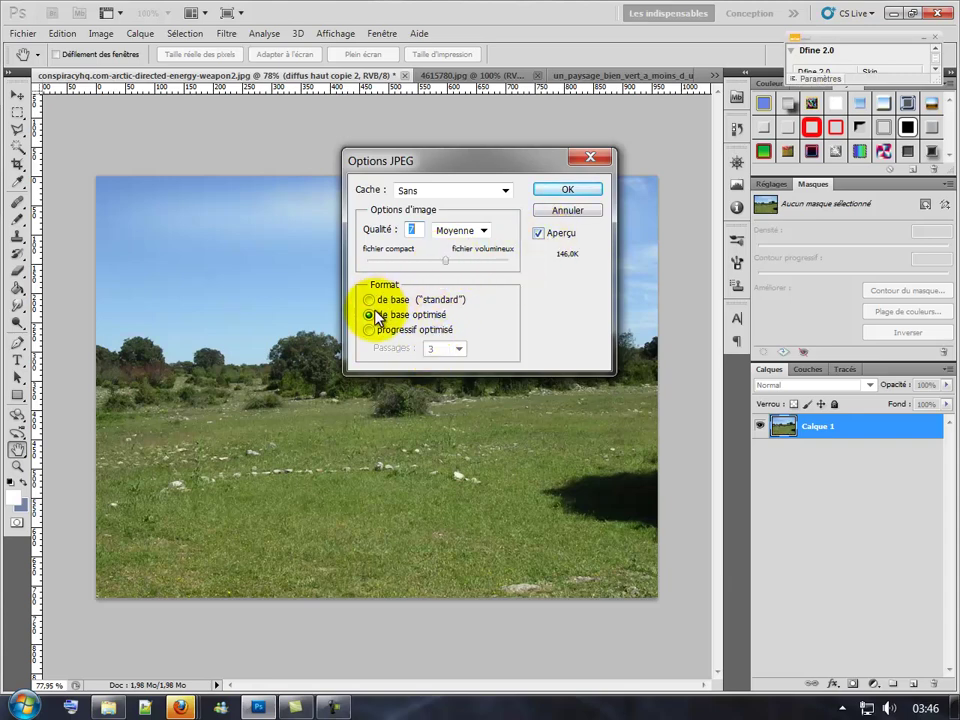
pyautogui.click(567, 192)
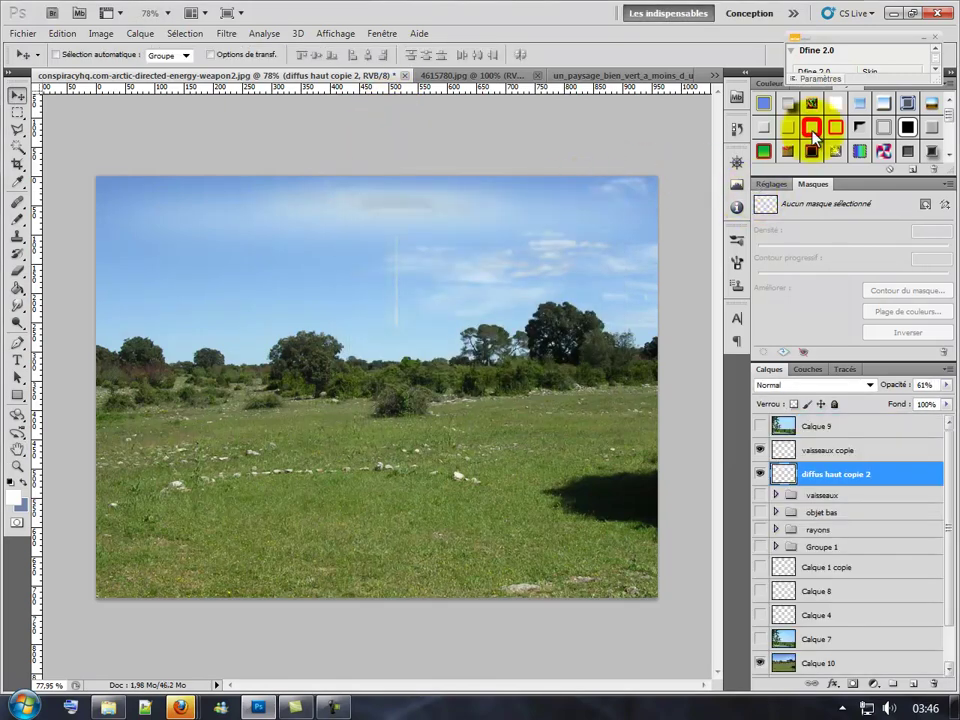
# Step: Minimize Photoshop and open hoax.jpg from Documents > tutos in the image viewer
pyautogui.click(893, 14)
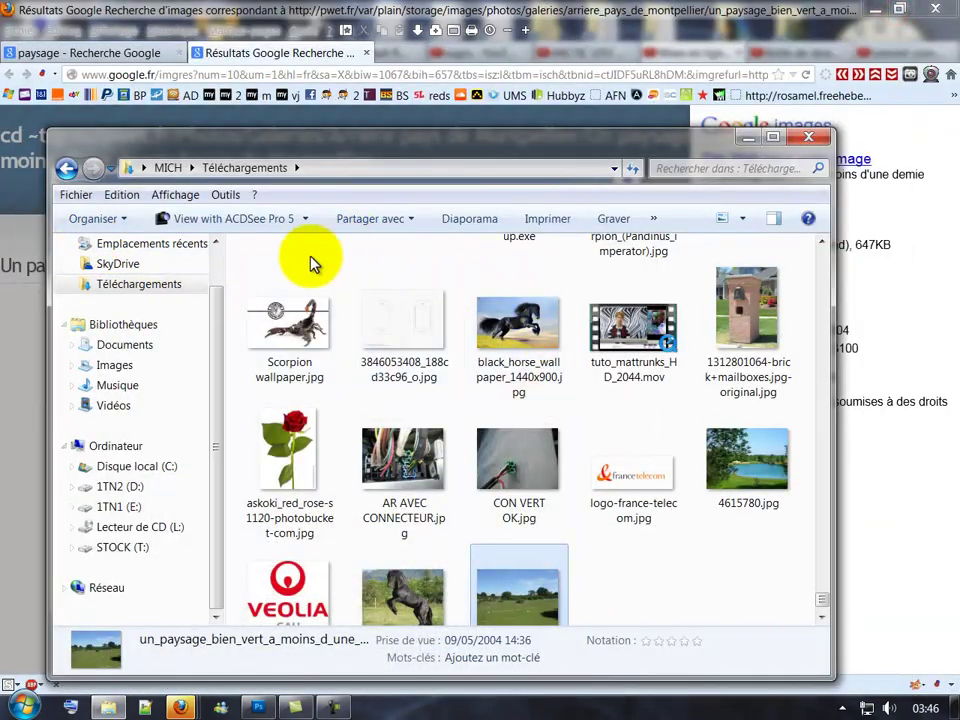
pyautogui.click(120, 344)
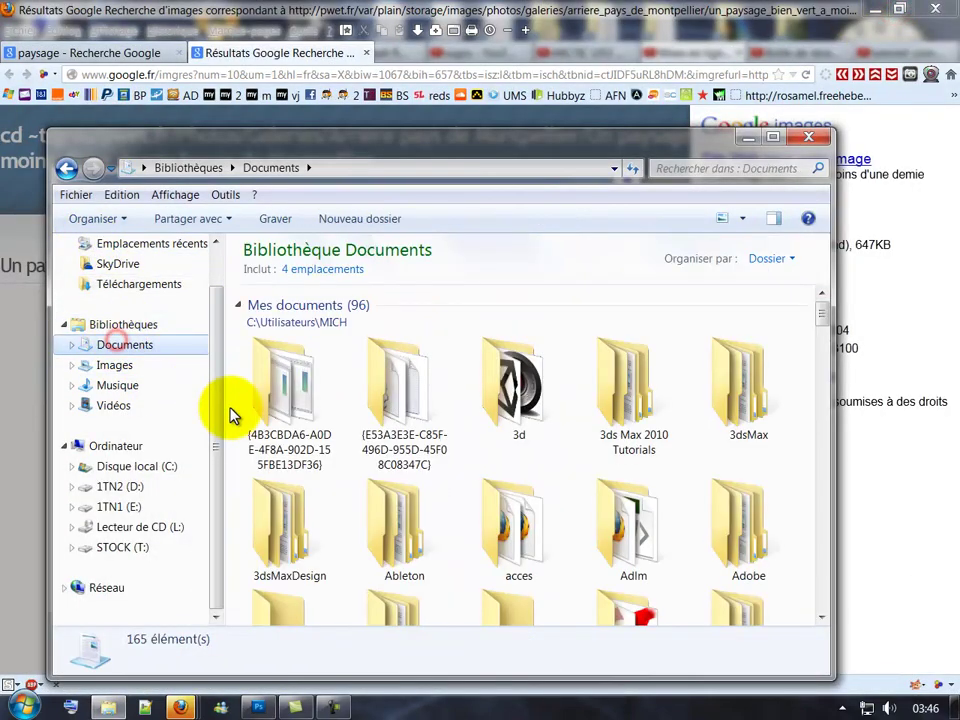
pyautogui.click(341, 510)
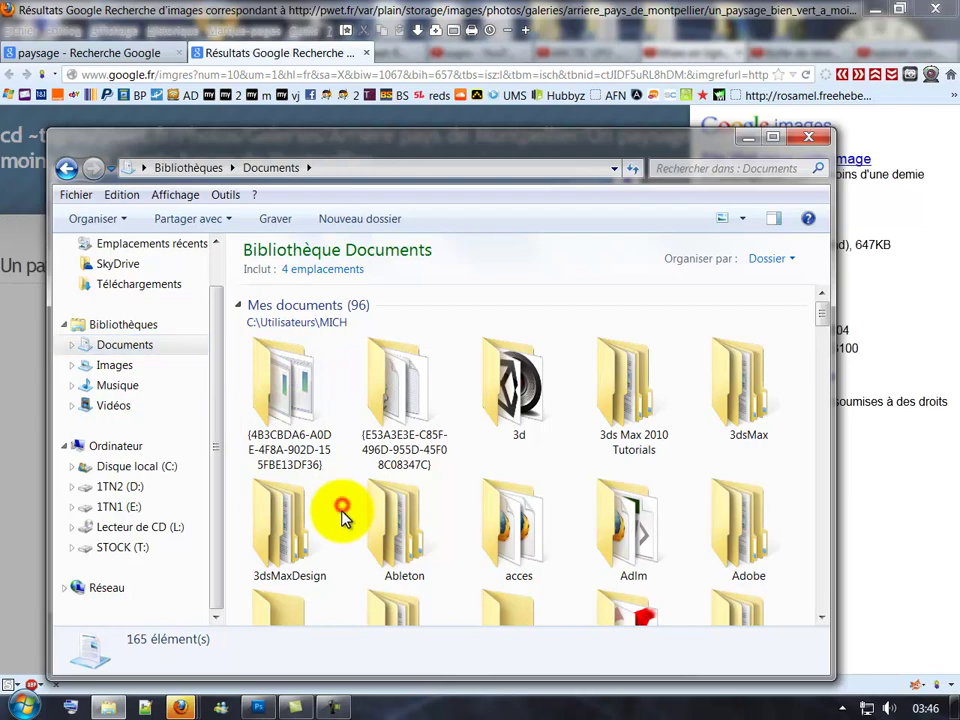
pyautogui.scroll(-5, 341, 512)
pyautogui.scroll(-10, 352, 515)
pyautogui.scroll(-1, 354, 512)
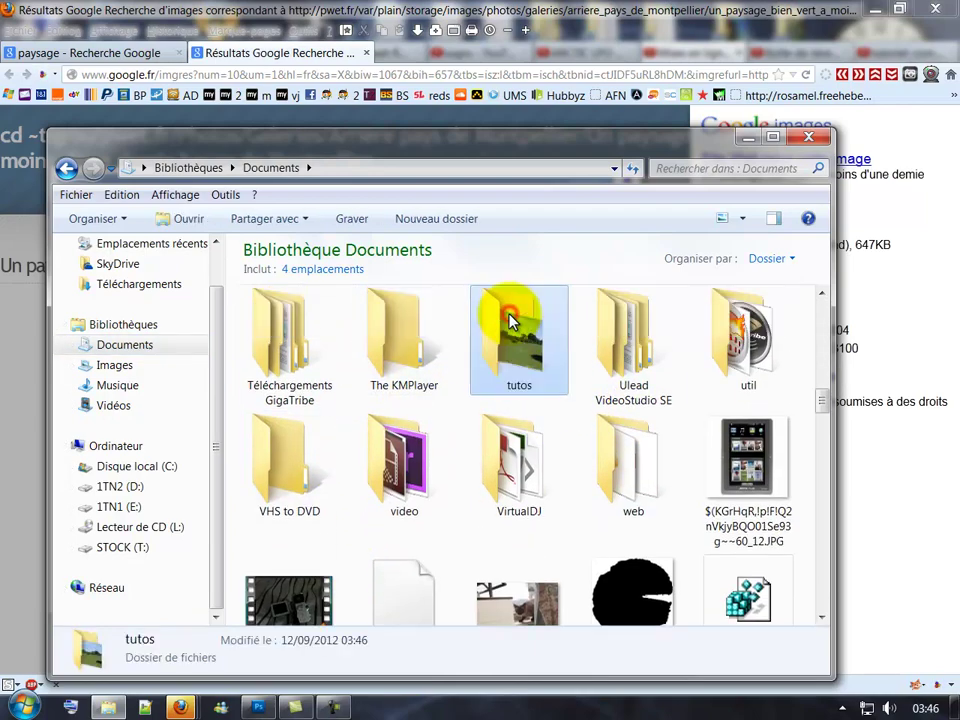
pyautogui.doubleClick(512, 321)
pyautogui.doubleClick(313, 338)
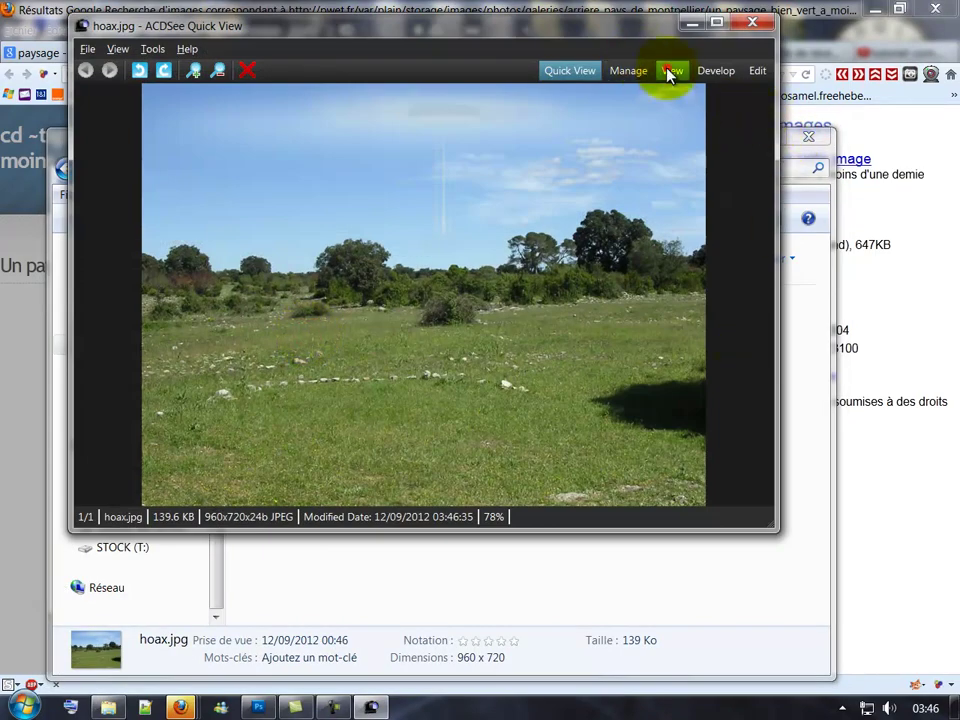
# Step: Zoom into hoax.jpg and pan up to the faint saucer and its light beams
pyautogui.click(670, 71)
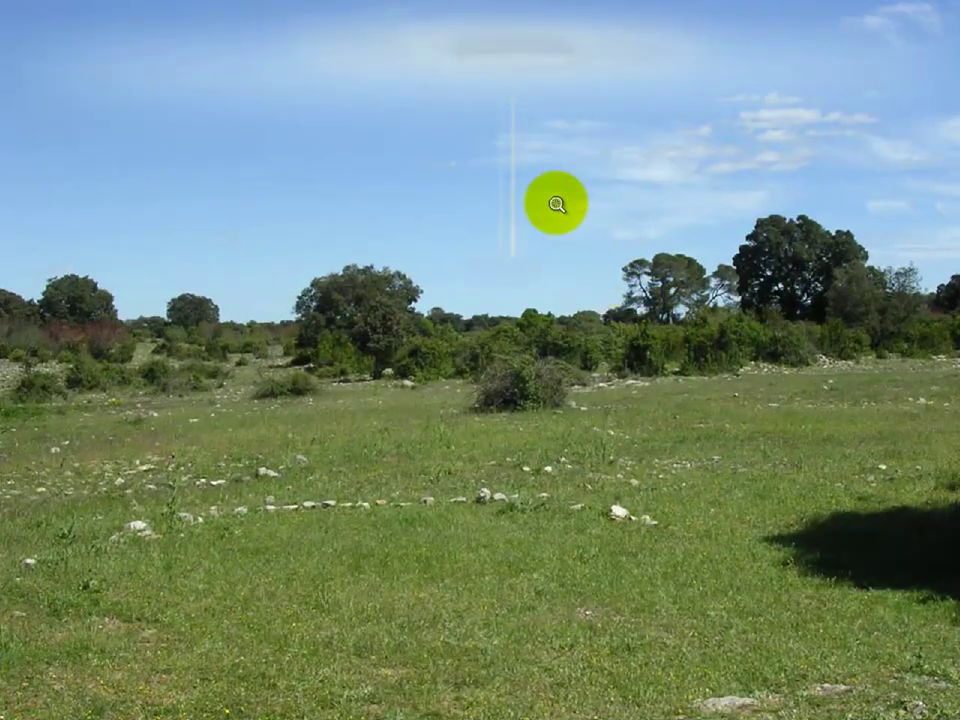
pyautogui.click(541, 191)
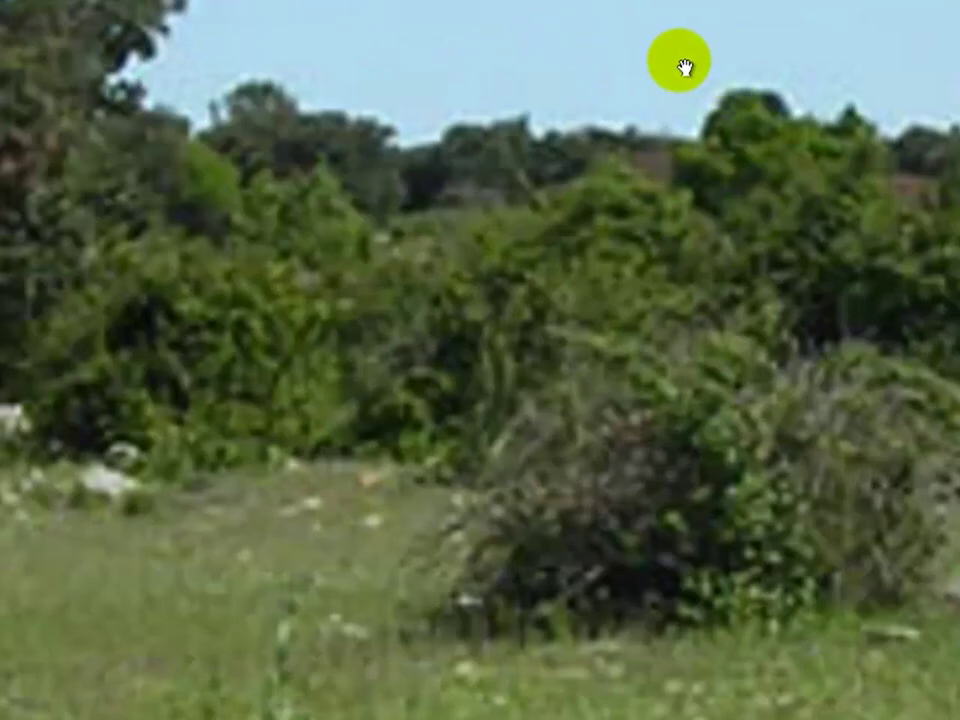
pyautogui.moveTo(680, 62)
pyautogui.mouseDown()
pyautogui.moveTo(640, 396)
pyautogui.moveTo(583, 371)
pyautogui.moveTo(508, 542)
pyautogui.mouseUp()
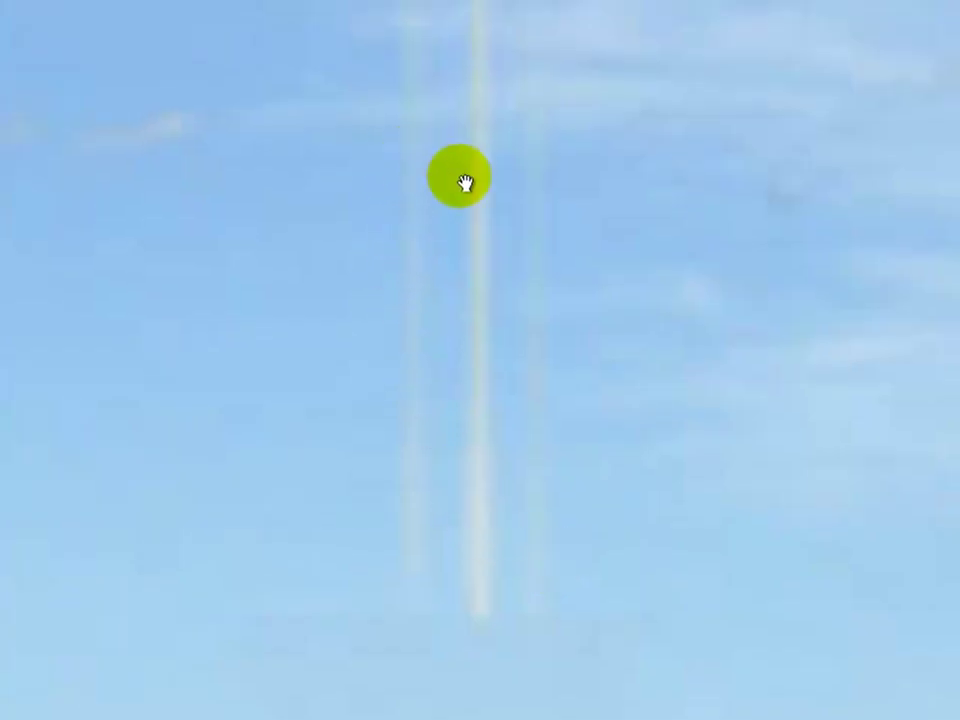
pyautogui.moveTo(487, 165)
pyautogui.mouseDown()
pyautogui.moveTo(491, 332)
pyautogui.moveTo(550, 435)
pyautogui.mouseUp()
pyautogui.moveTo(534, 129)
pyautogui.mouseDown()
pyautogui.moveTo(521, 197)
pyautogui.moveTo(523, 551)
pyautogui.mouseUp()
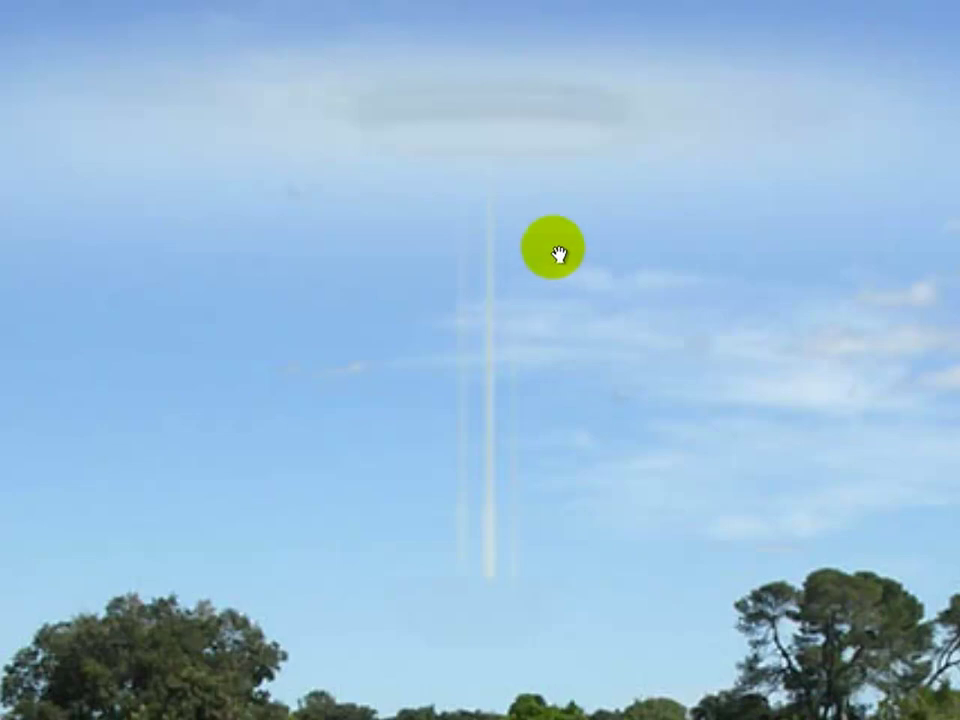
# Step: Exit full screen, close the two-tab Google Images Firefox window, and return to Photoshop
pyautogui.press('Escape')
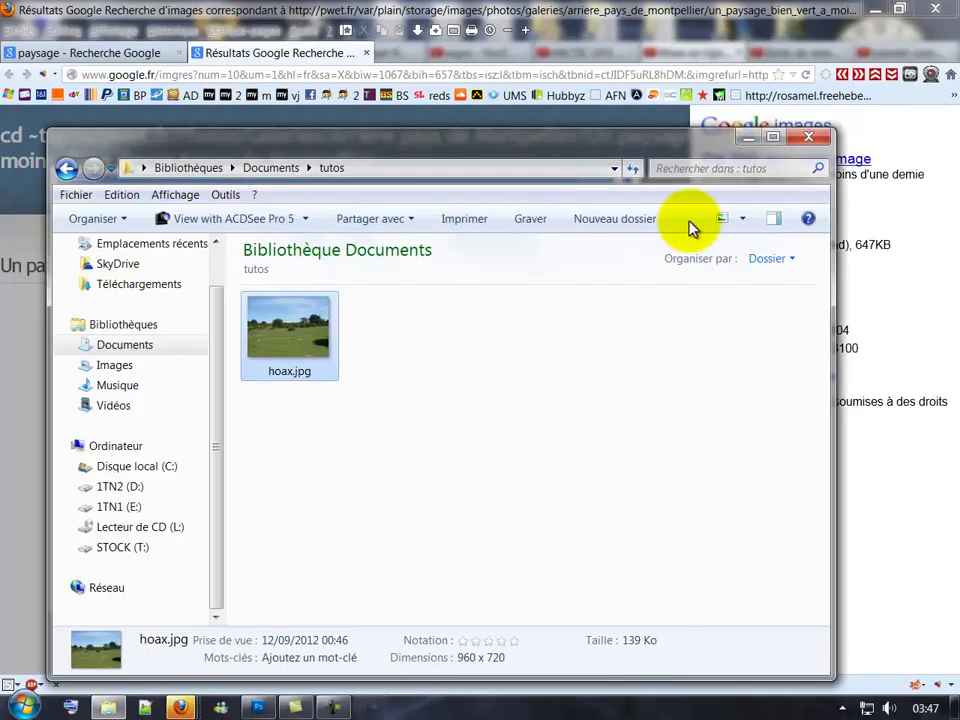
pyautogui.click(652, 30)
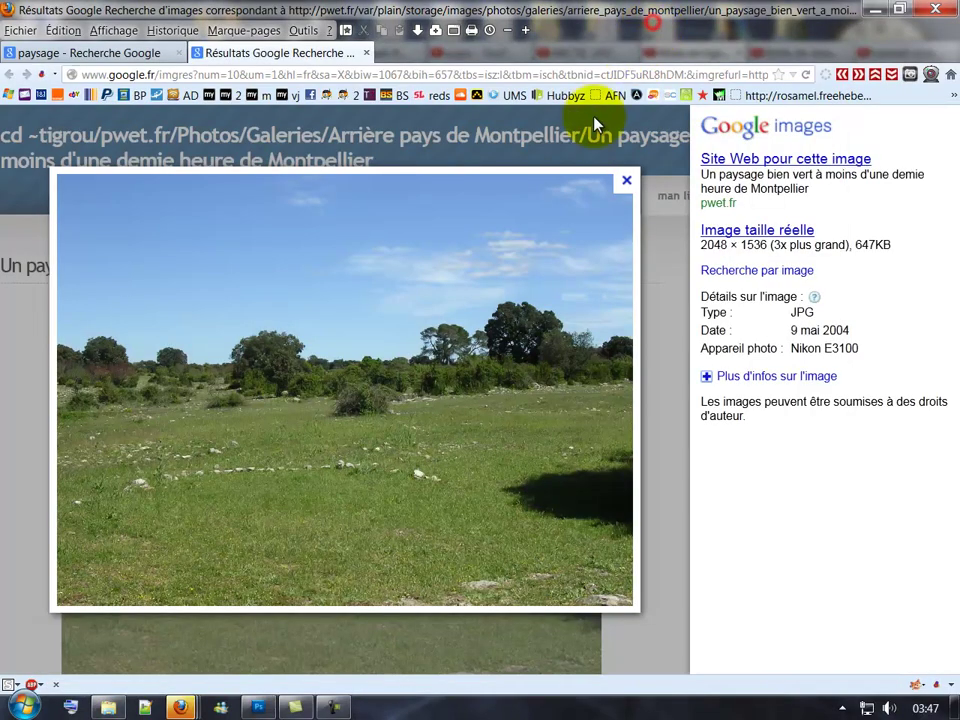
pyautogui.click(937, 12)
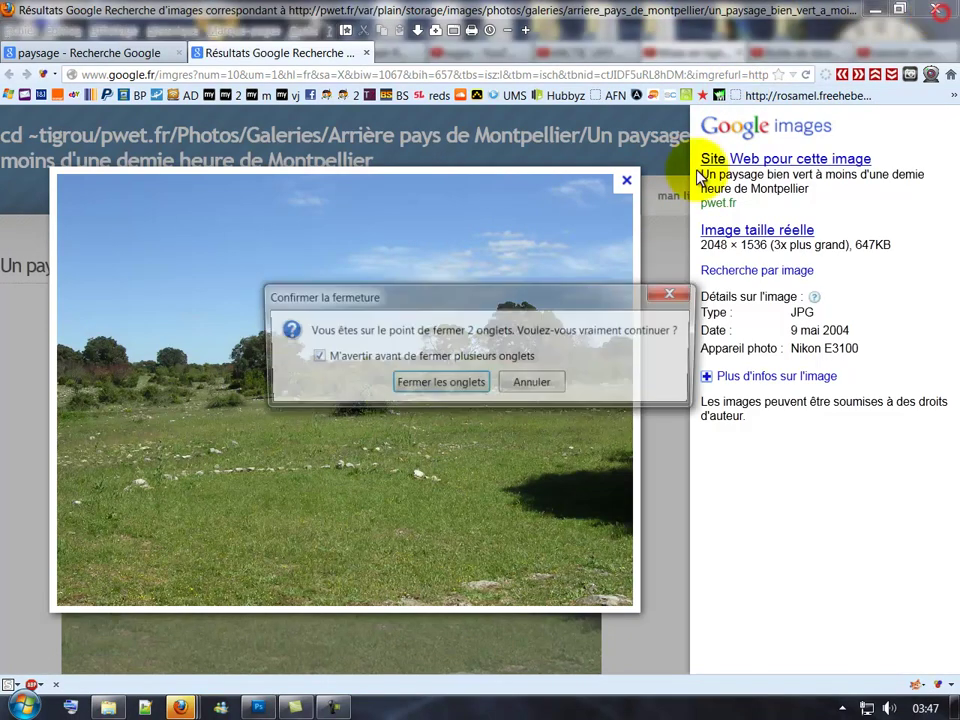
pyautogui.click(476, 384)
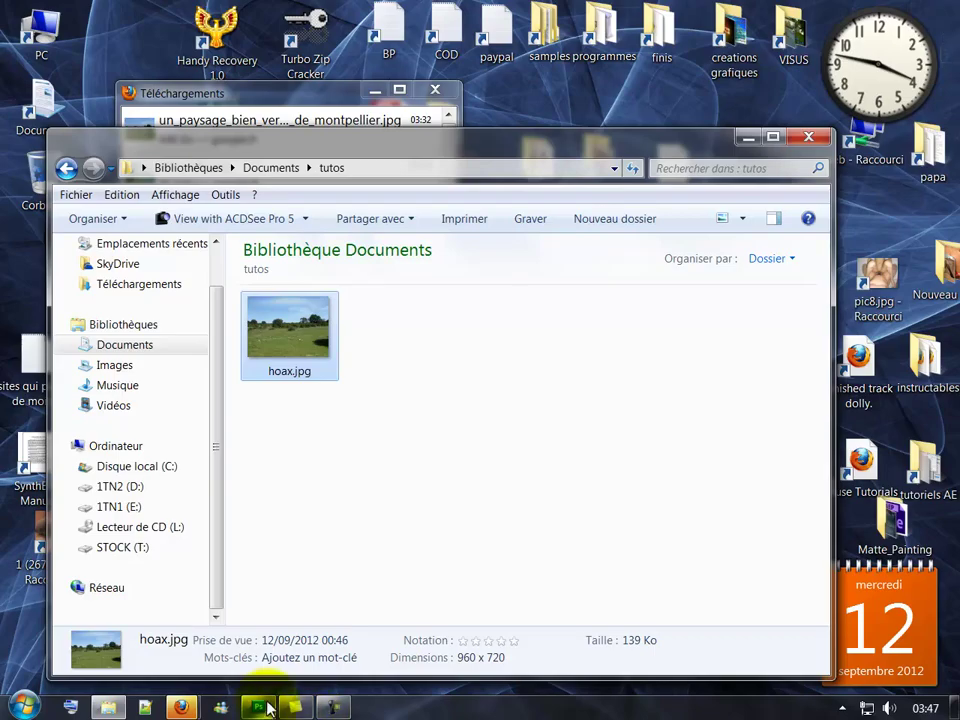
pyautogui.click(259, 709)
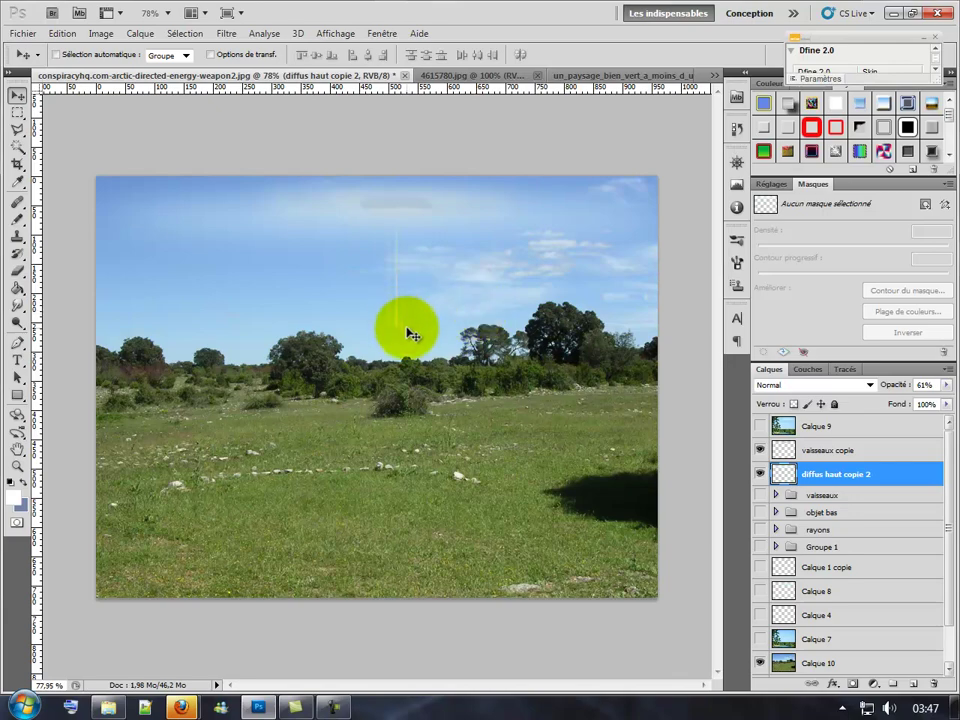
# Step: Save the composite as JPEG over the existing hoax.jpg, confirming the replacement
pyautogui.click(24, 33)
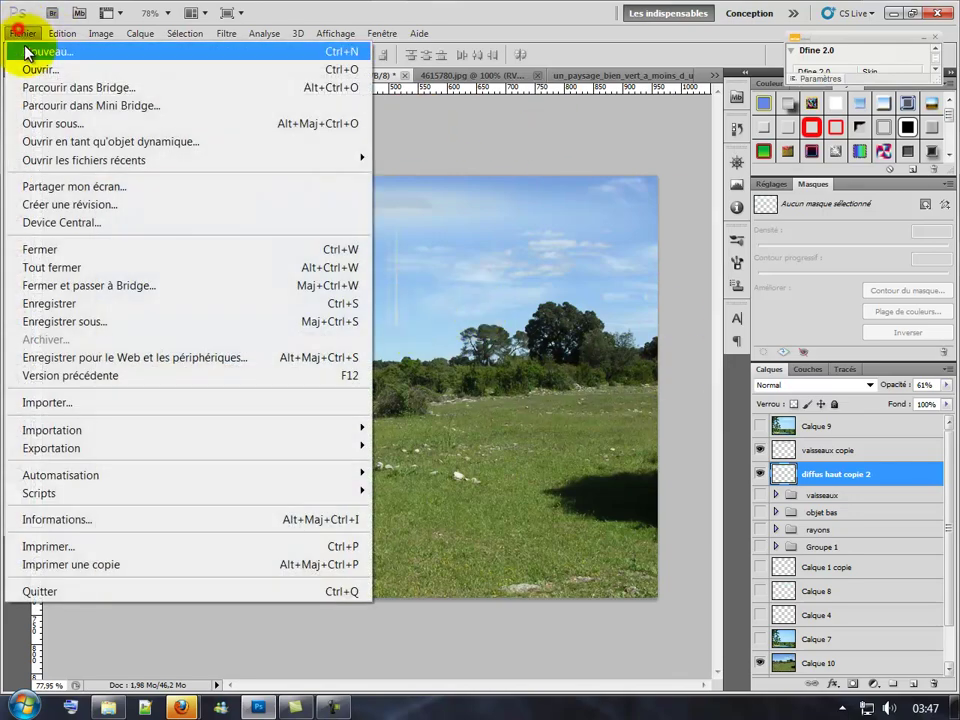
pyautogui.click(50, 322)
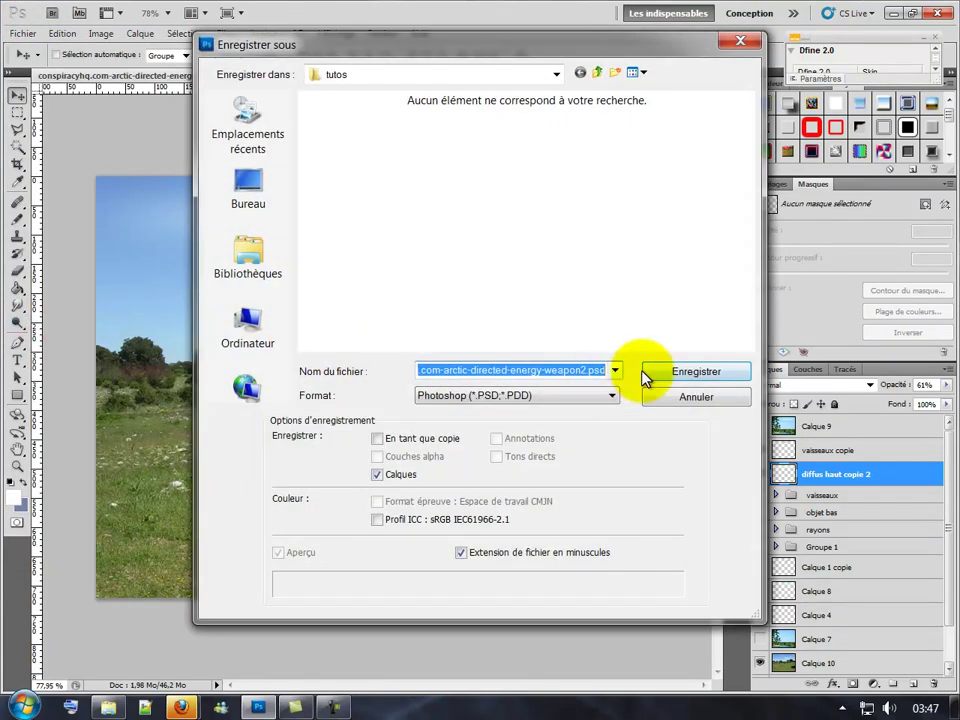
pyautogui.click(566, 397)
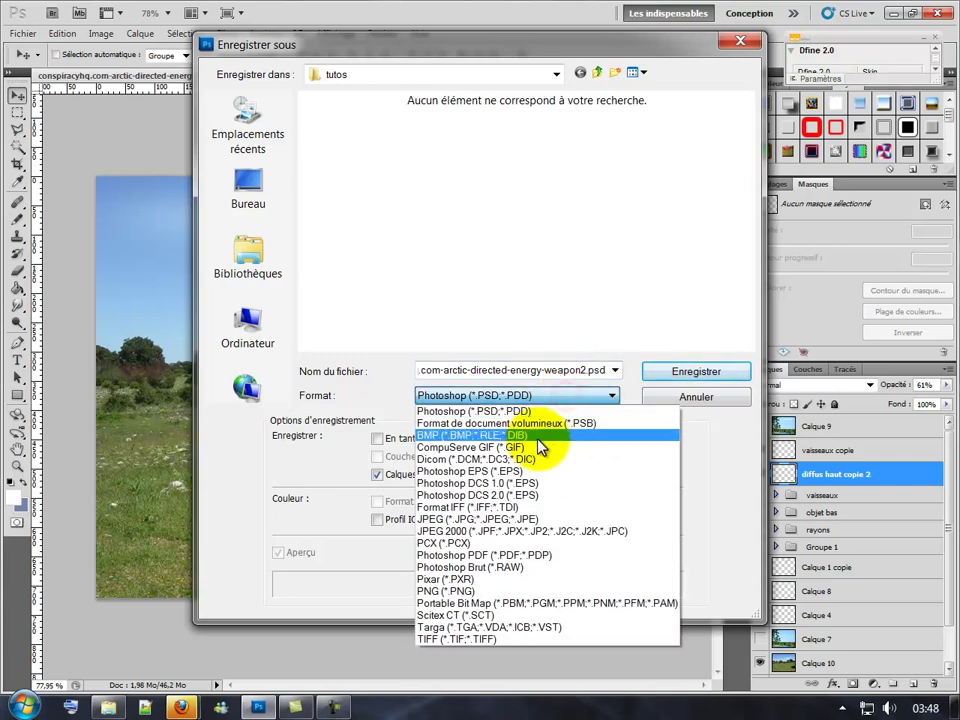
pyautogui.click(515, 531)
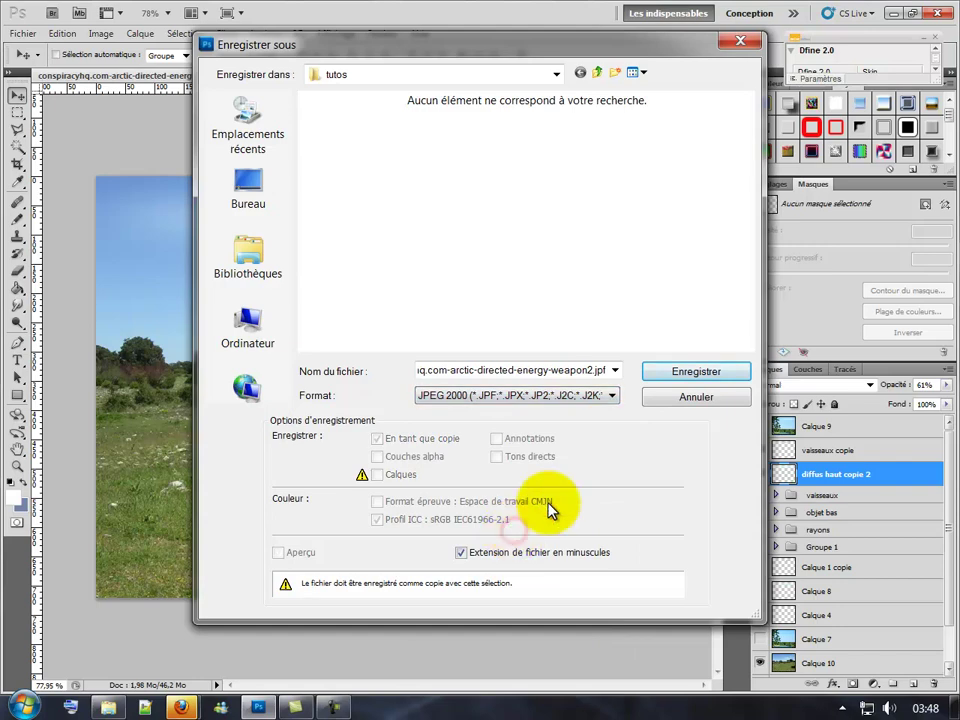
pyautogui.click(558, 403)
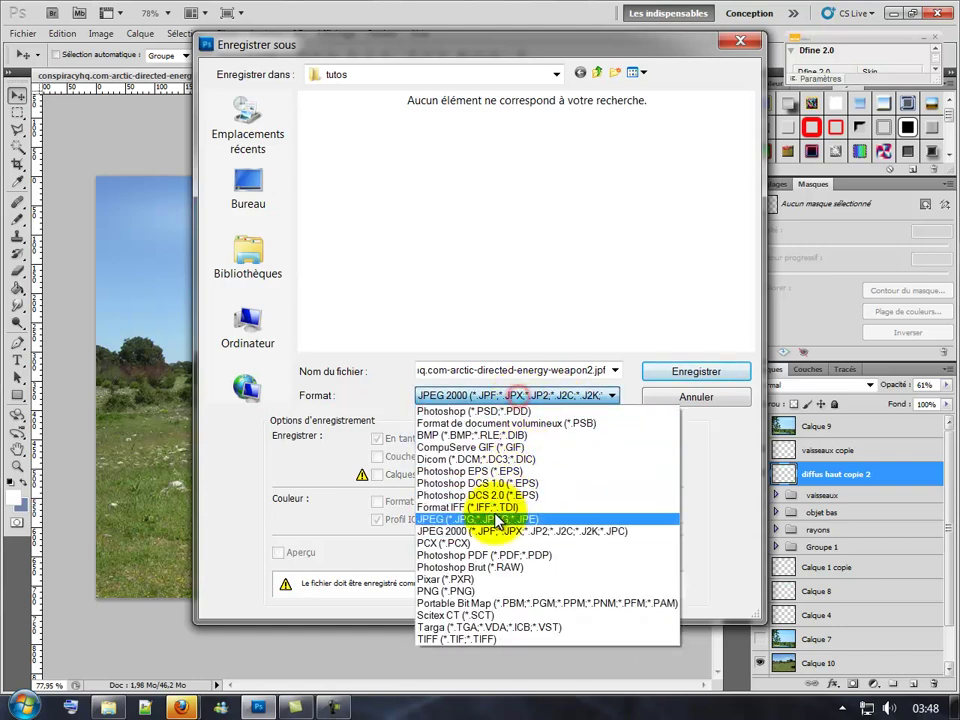
pyautogui.click(502, 520)
pyautogui.click(362, 168)
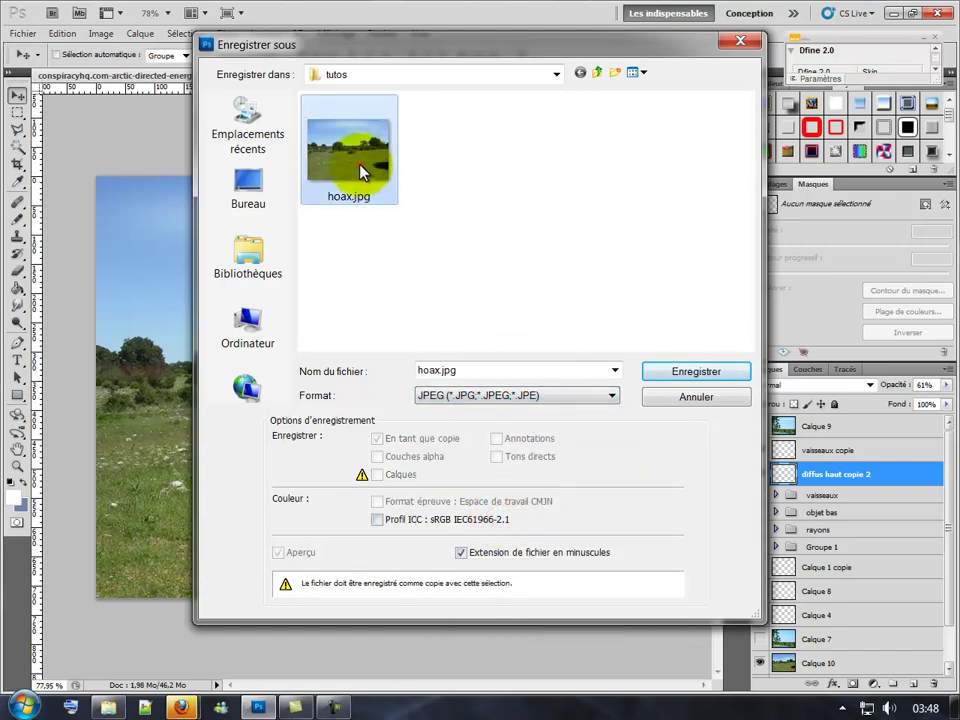
pyautogui.click(697, 376)
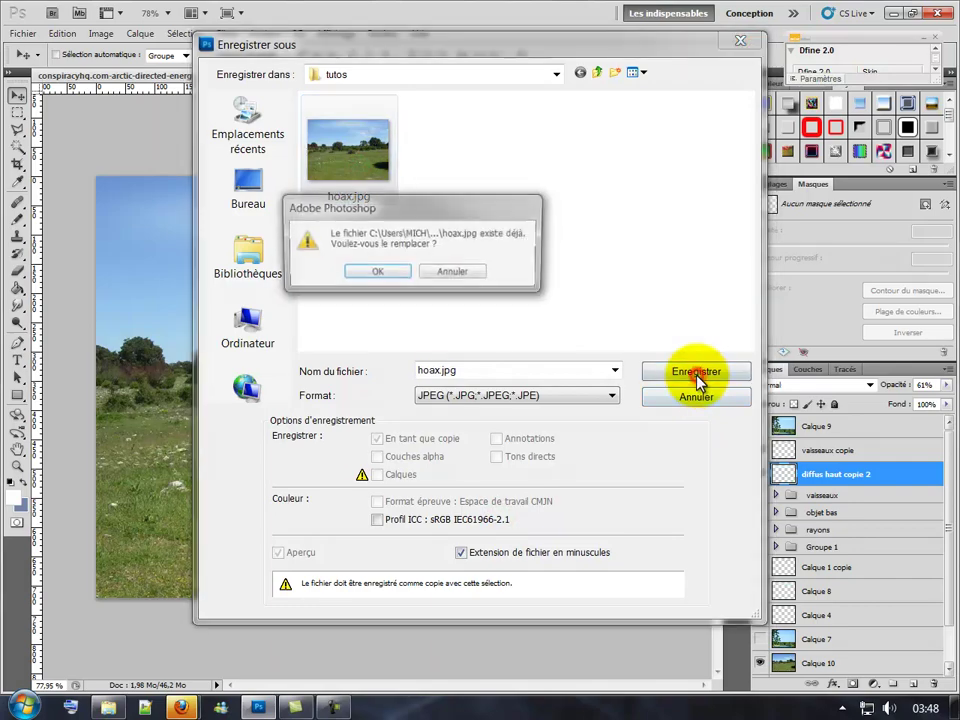
pyautogui.click(390, 277)
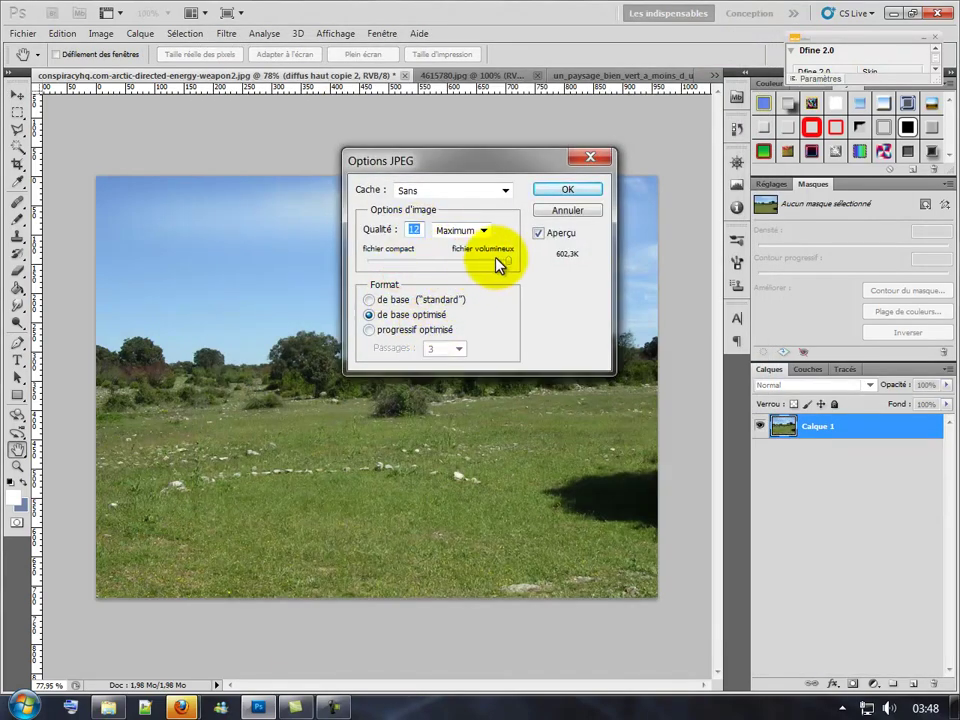
# Step: Set JPEG quality to 5, finish saving, and minimize Photoshop to show tutos
pyautogui.moveTo(506, 259); pyautogui.dragTo(428, 270)
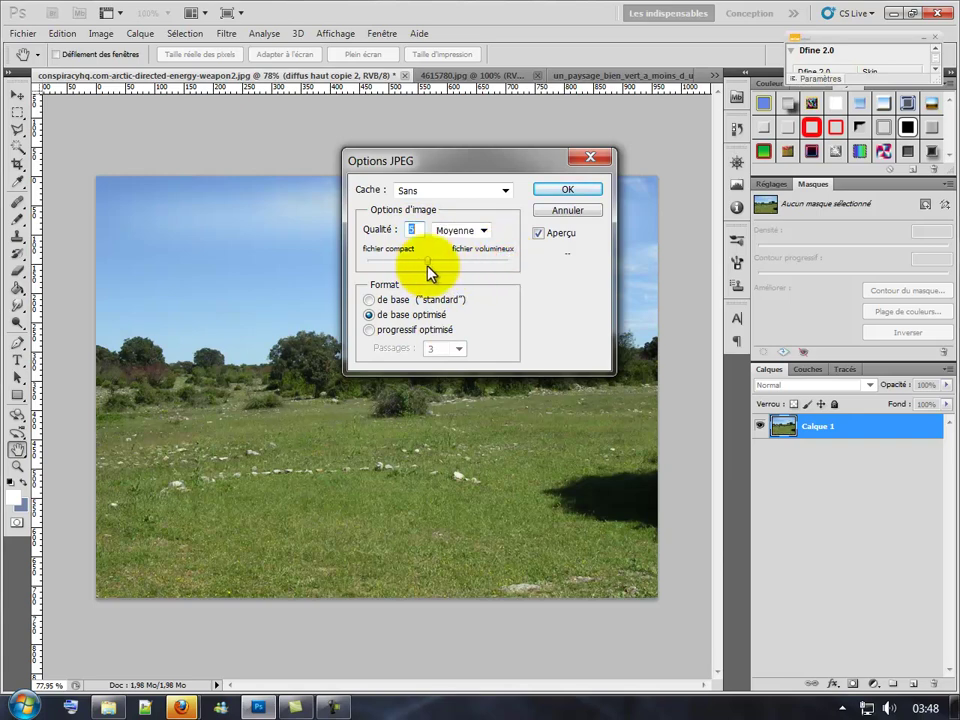
pyautogui.click(567, 190)
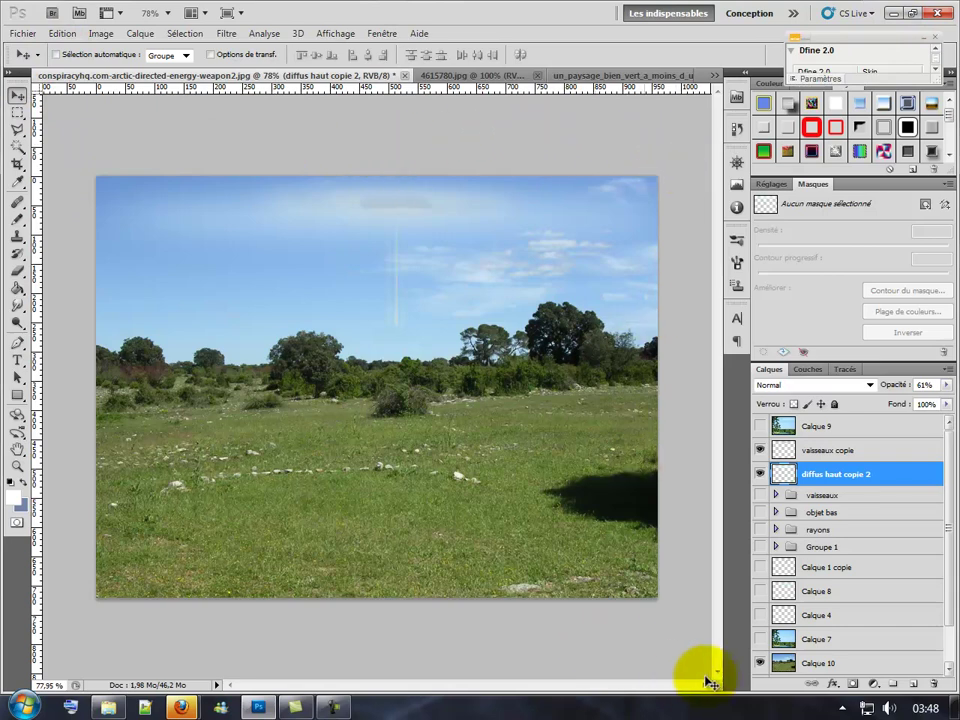
pyautogui.scroll(-2, 815, 655)
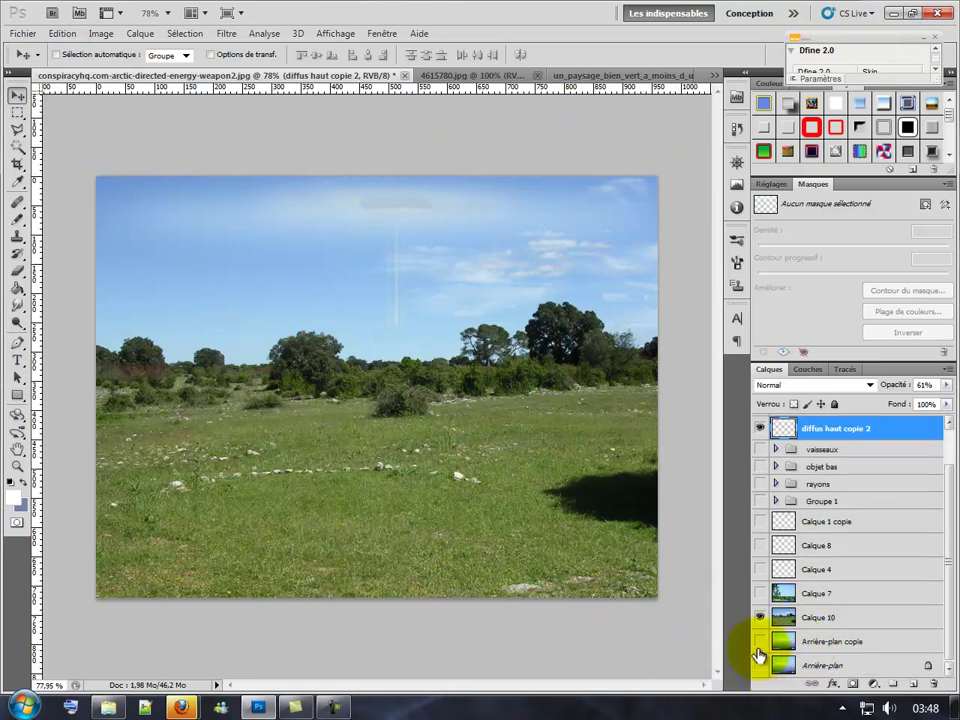
pyautogui.click(895, 14)
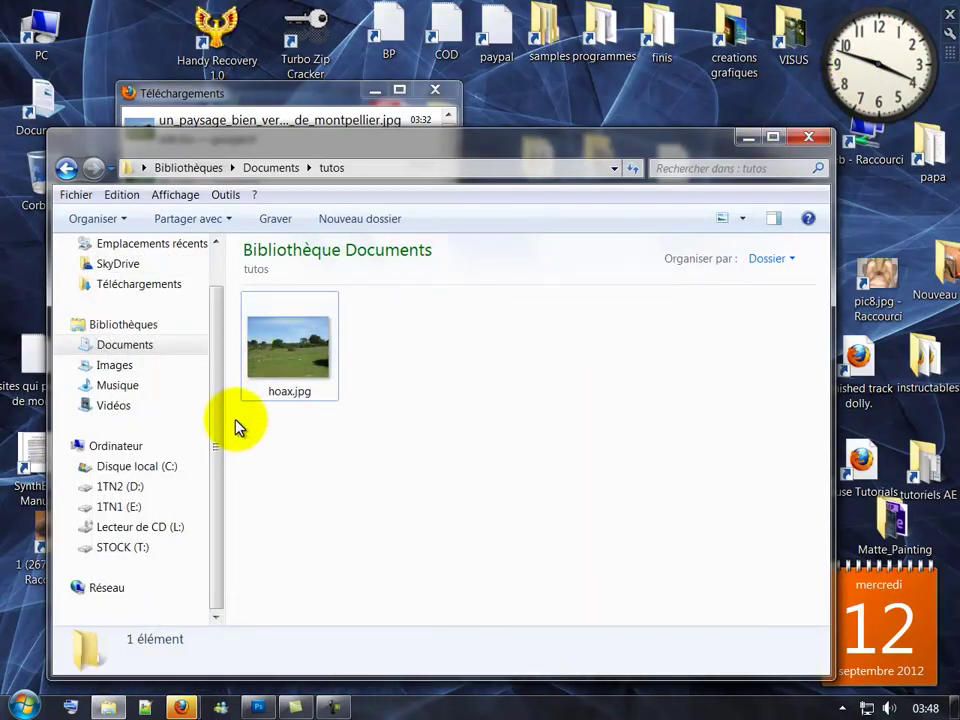
# Step: Open the re-saved hoax.jpg full screen and pan up into the sky above the beam
pyautogui.doubleClick(304, 360)
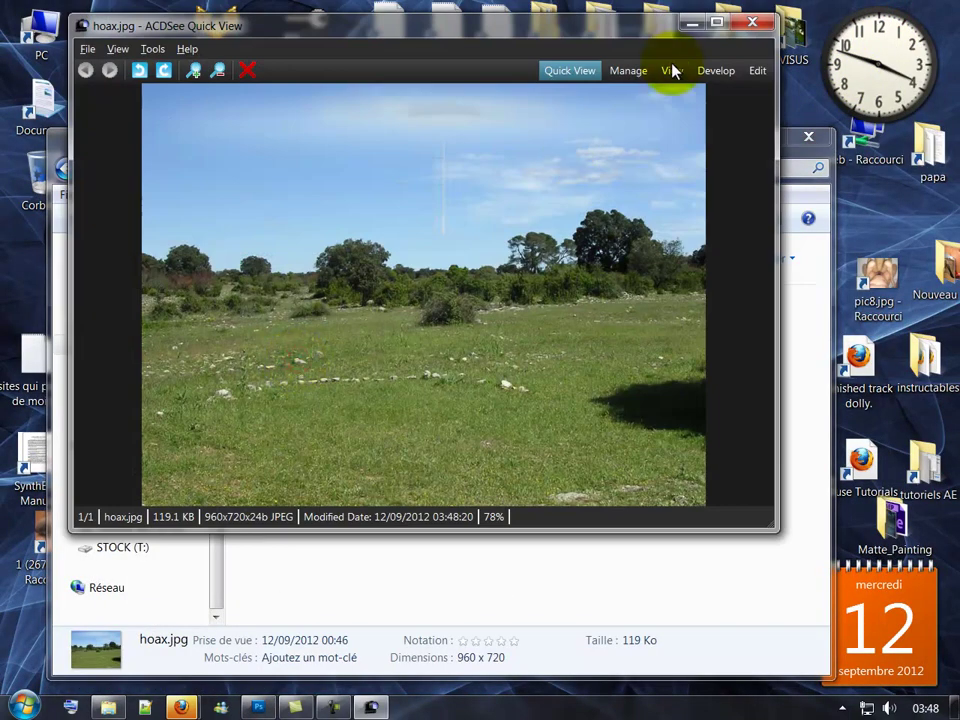
pyautogui.click(670, 79)
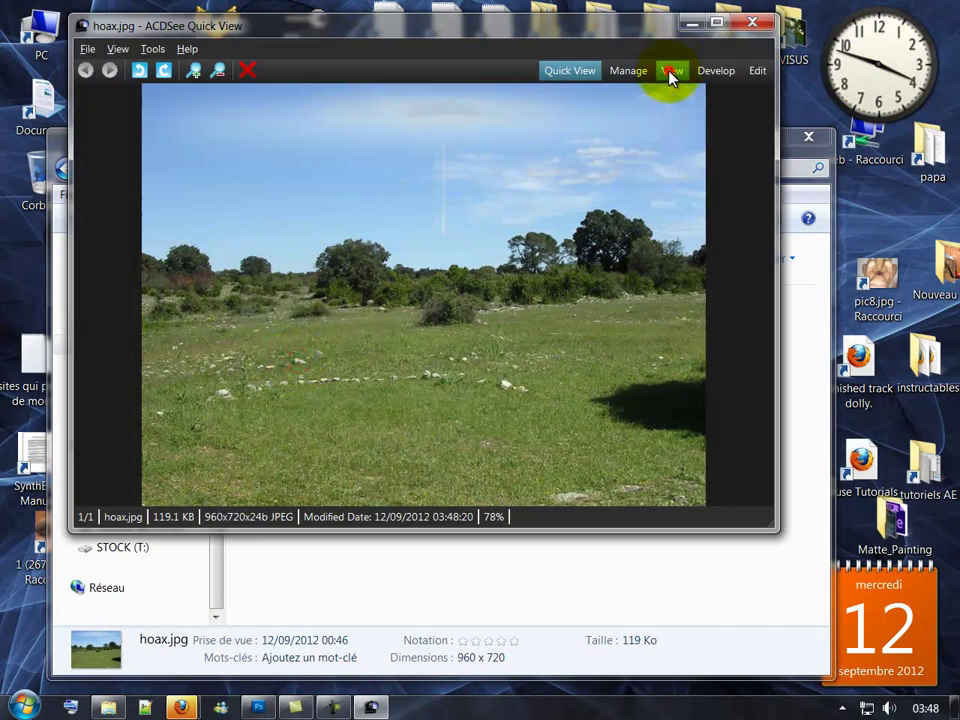
pyautogui.doubleClick(535, 380)
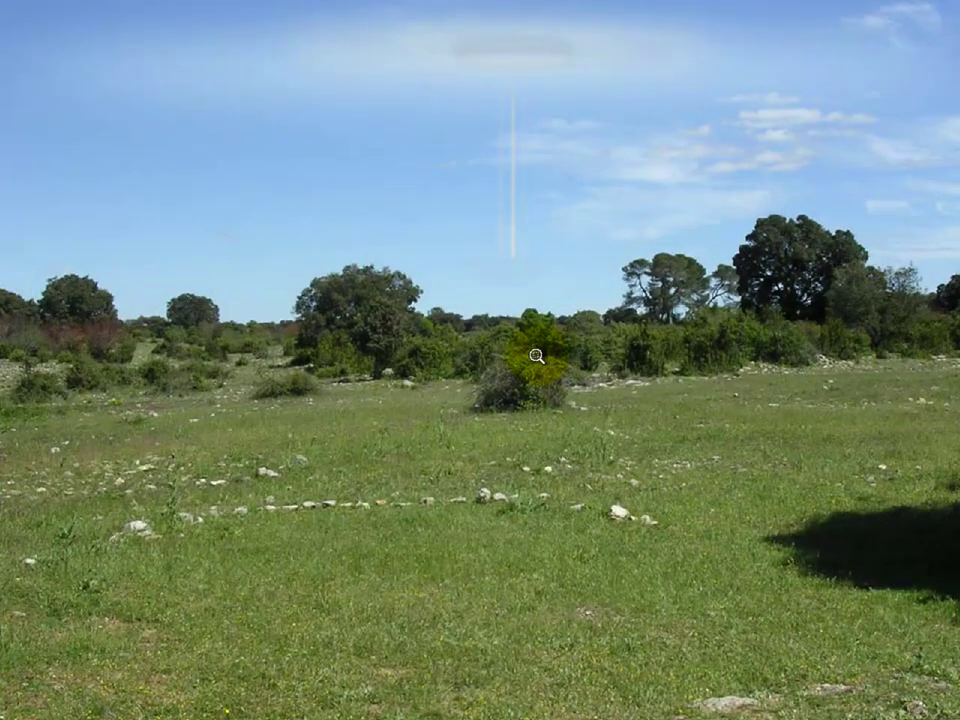
pyautogui.scroll(5, 540, 362)
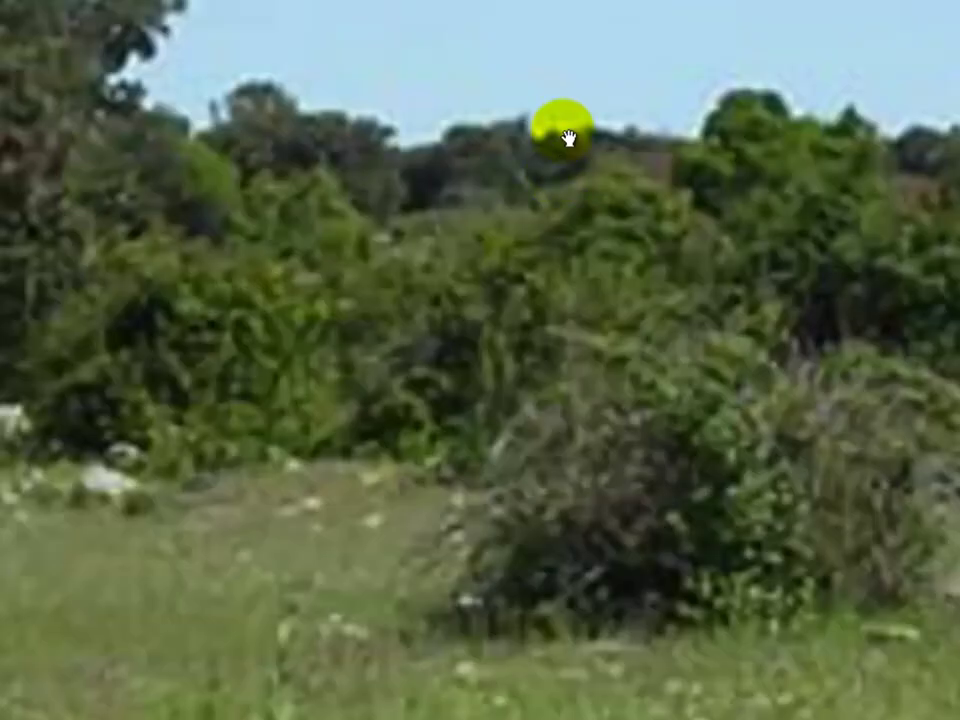
pyautogui.moveTo(561, 129); pyautogui.dragTo(500, 670)
pyautogui.moveTo(394, 156); pyautogui.dragTo(390, 564)
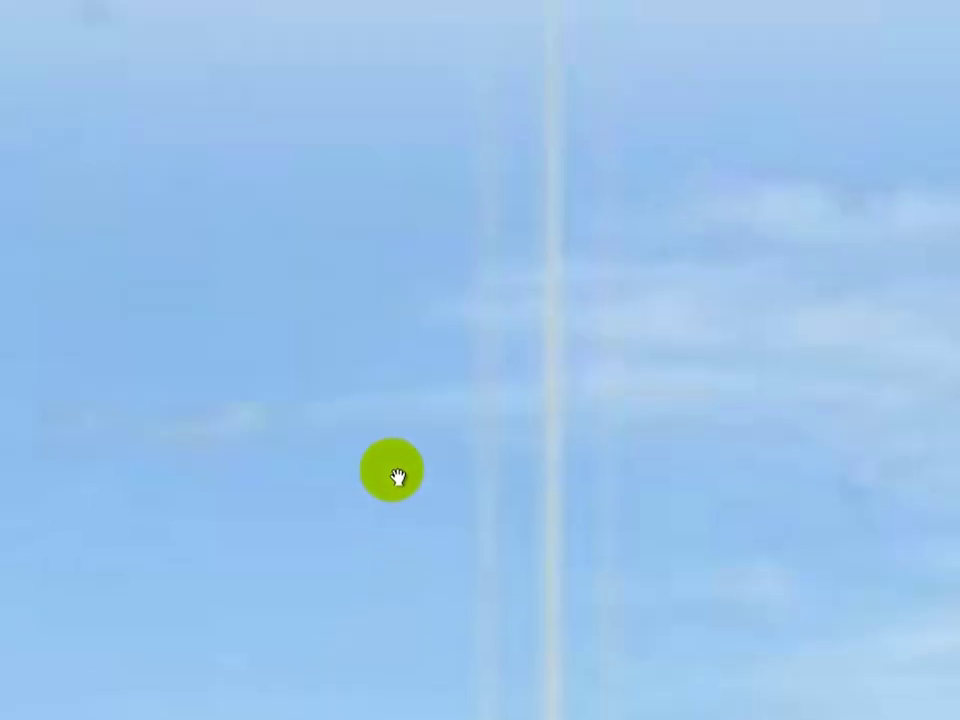
pyautogui.moveTo(388, 424); pyautogui.dragTo(400, 665)
pyautogui.moveTo(388, 302); pyautogui.dragTo(376, 552)
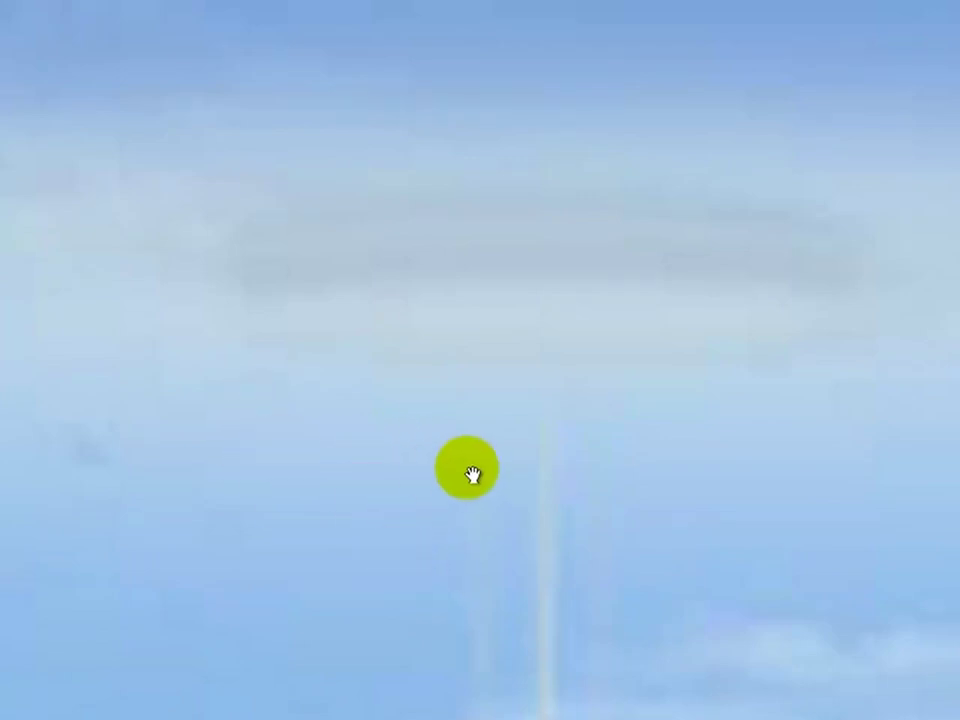
# Step: Zoom in sharply on the faint saucer in the sky
pyautogui.scroll(-1, 470, 470)
pyautogui.moveTo(441, 462); pyautogui.dragTo(440, 280)
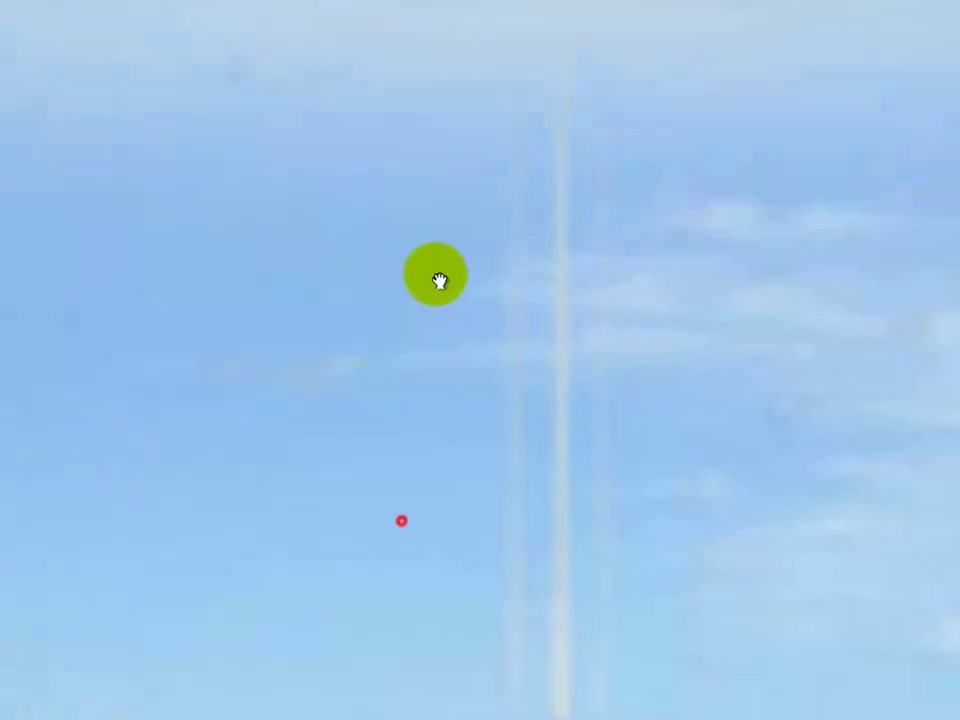
pyautogui.scroll(-2, 501, 216)
pyautogui.doubleClick(475, 128)
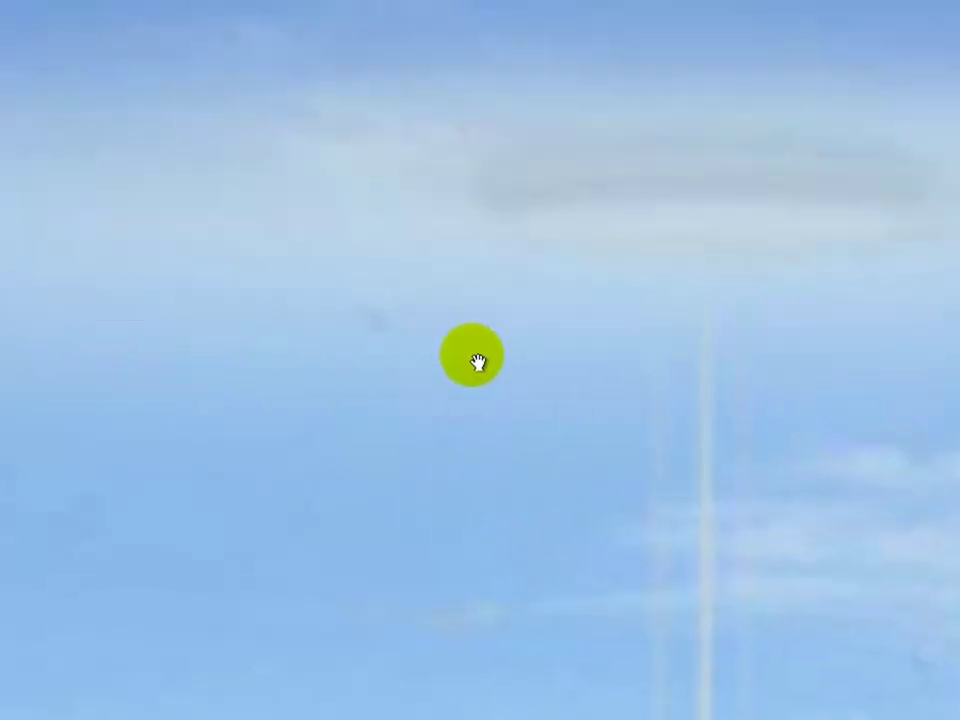
pyautogui.scroll(-1, 407, 531)
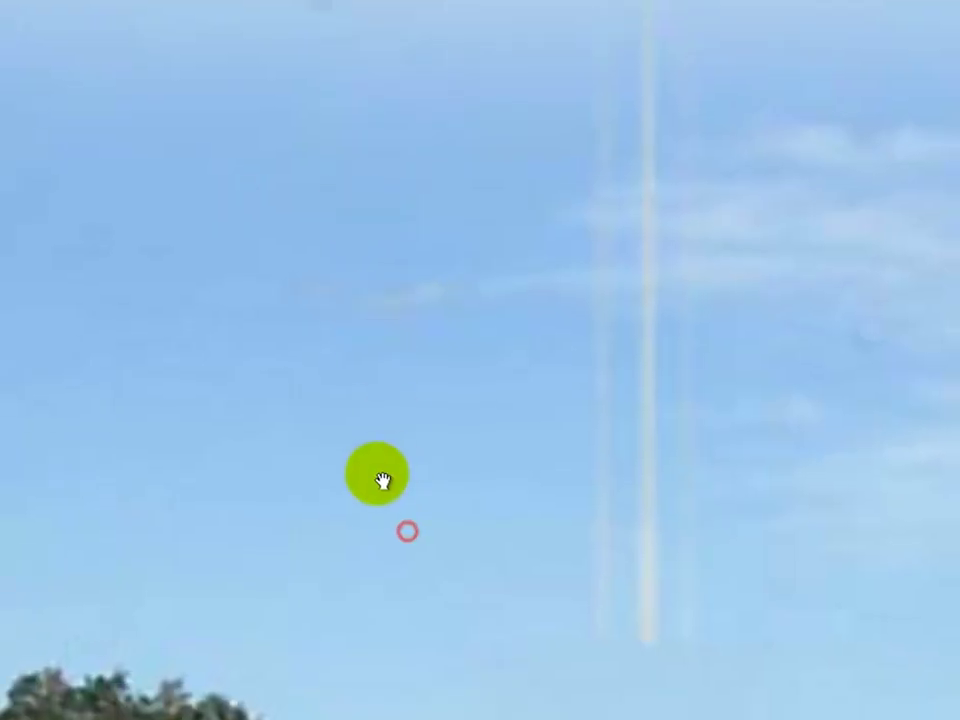
pyautogui.scroll(-1, 383, 481)
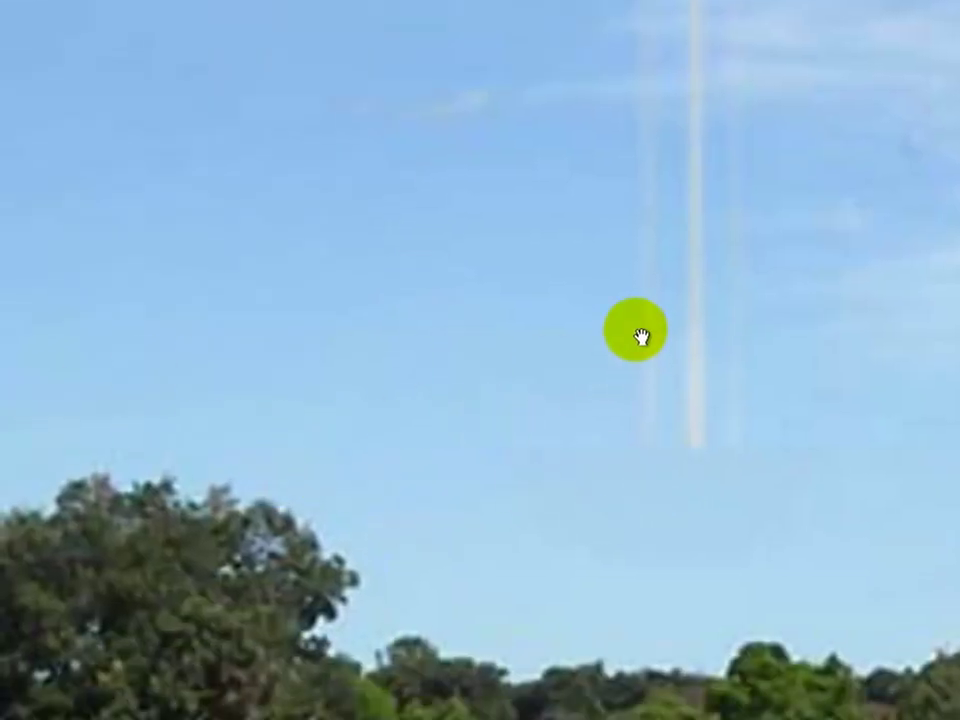
pyautogui.doubleClick(763, 244)
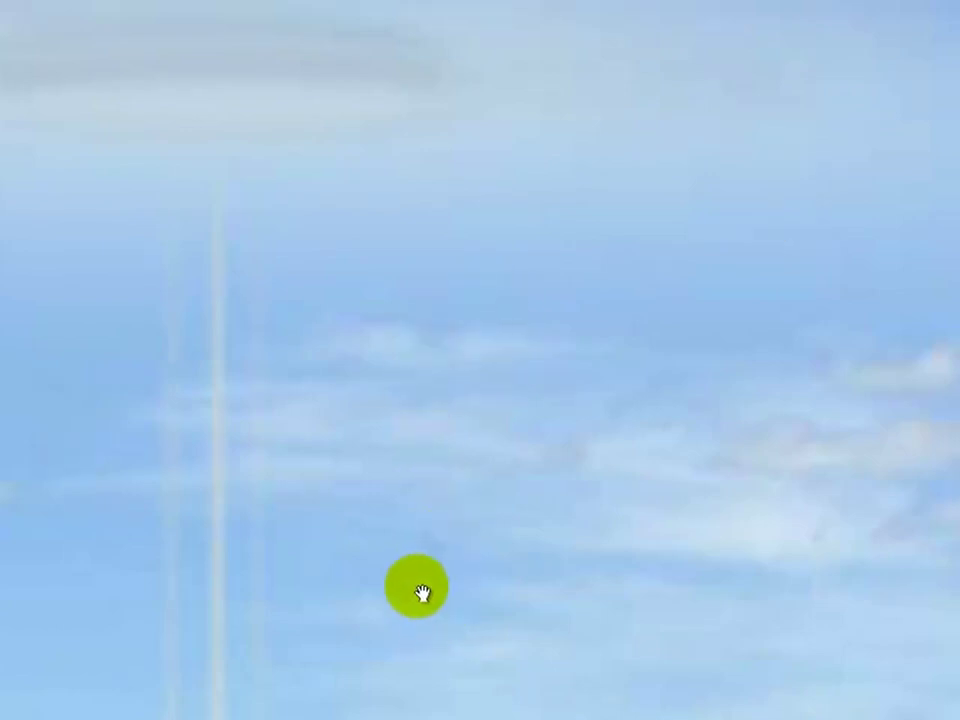
# Step: Pan along the light beam from the saucer down to the treeline
pyautogui.moveTo(664, 163); pyautogui.dragTo(707, 634)
pyautogui.moveTo(355, 380); pyautogui.dragTo(585, 463)
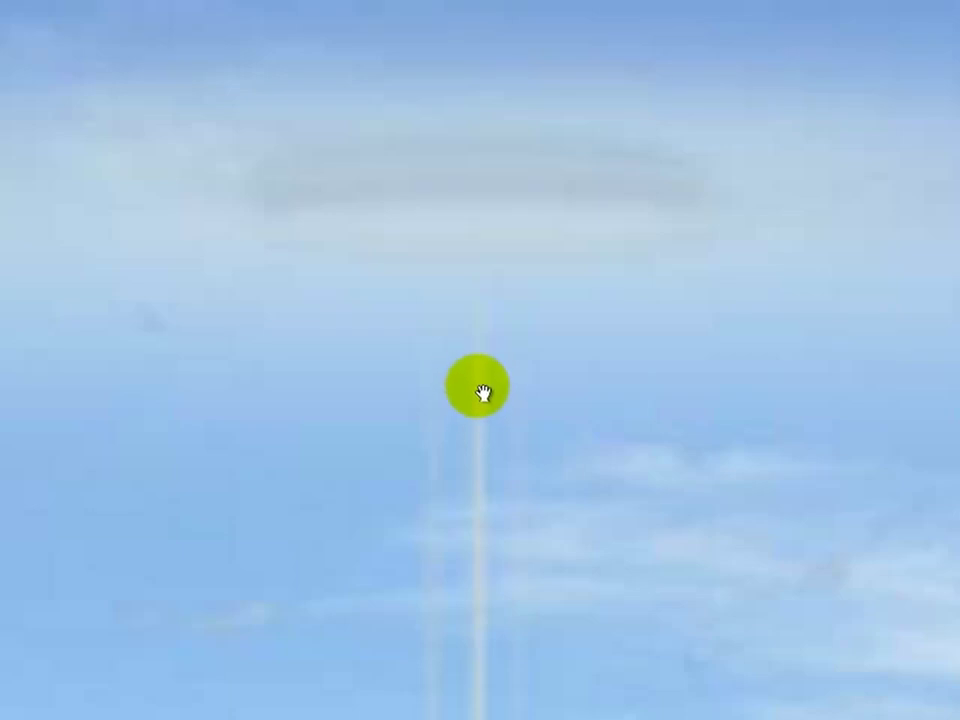
pyautogui.moveTo(435, 377); pyautogui.dragTo(568, 377)
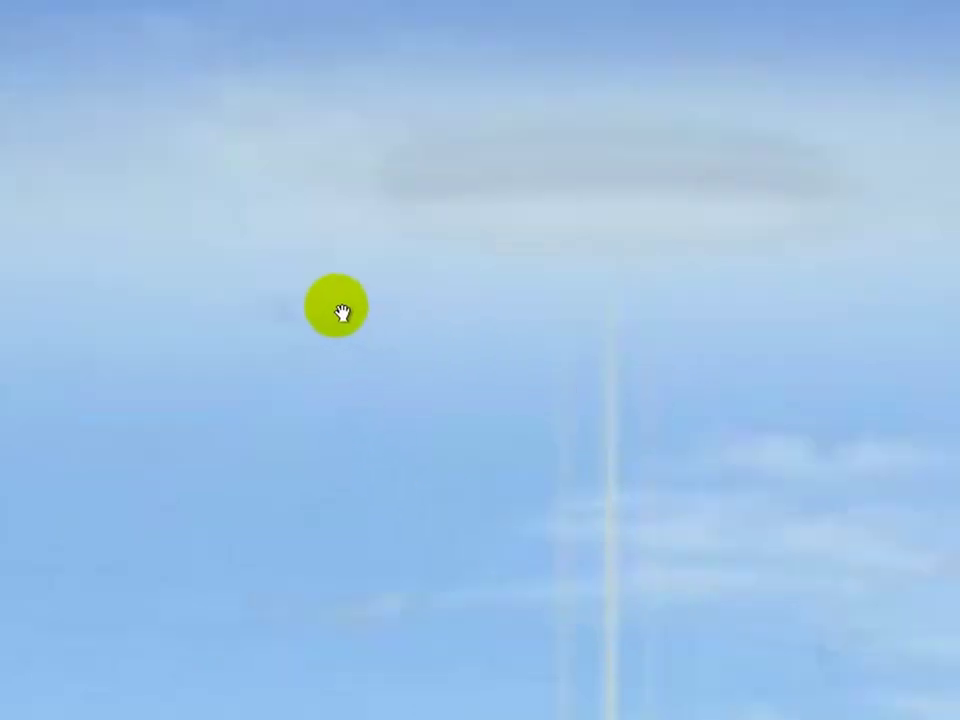
pyautogui.moveTo(713, 393); pyautogui.dragTo(553, 499)
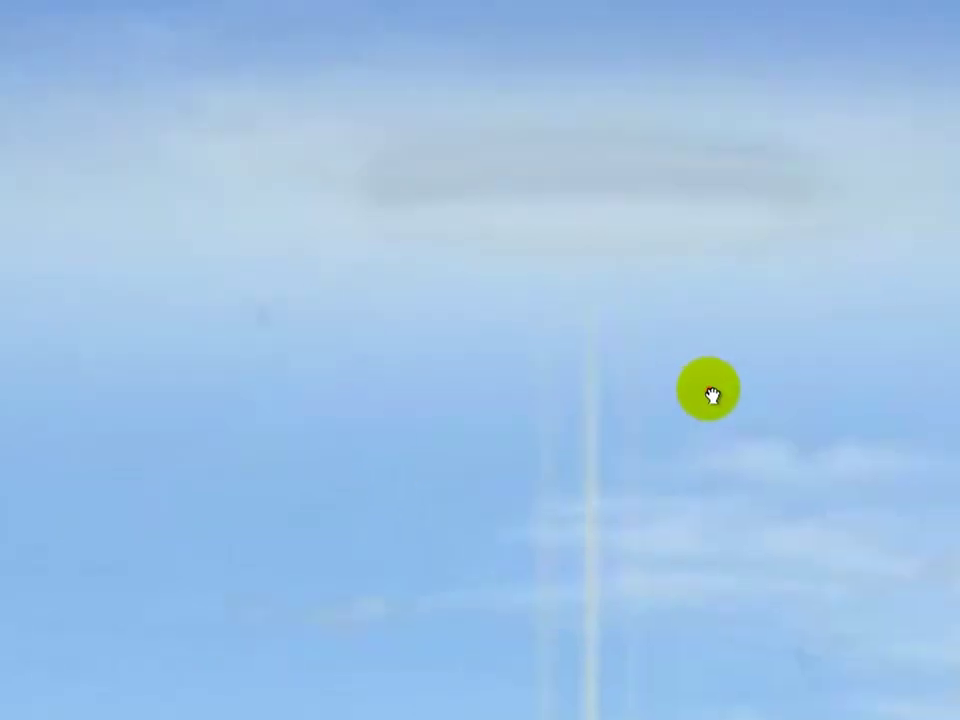
pyautogui.moveTo(584, 357)
pyautogui.mouseDown()
pyautogui.moveTo(340, 457)
pyautogui.moveTo(428, 317)
pyautogui.mouseUp()
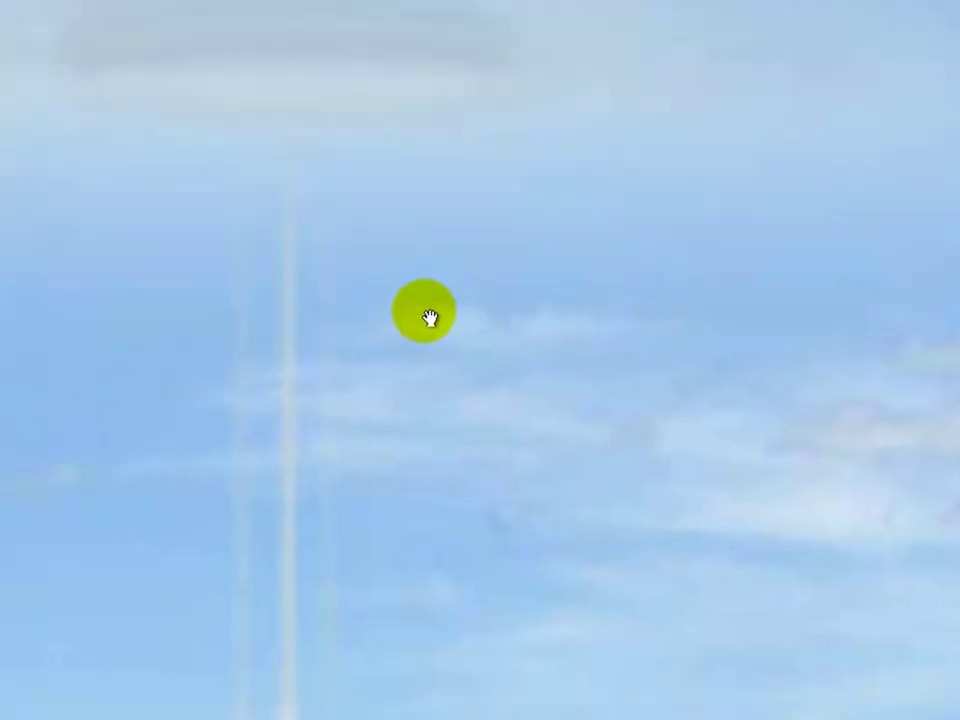
pyautogui.moveTo(309, 369)
pyautogui.mouseDown()
pyautogui.moveTo(538, 386)
pyautogui.moveTo(529, 158)
pyautogui.mouseUp()
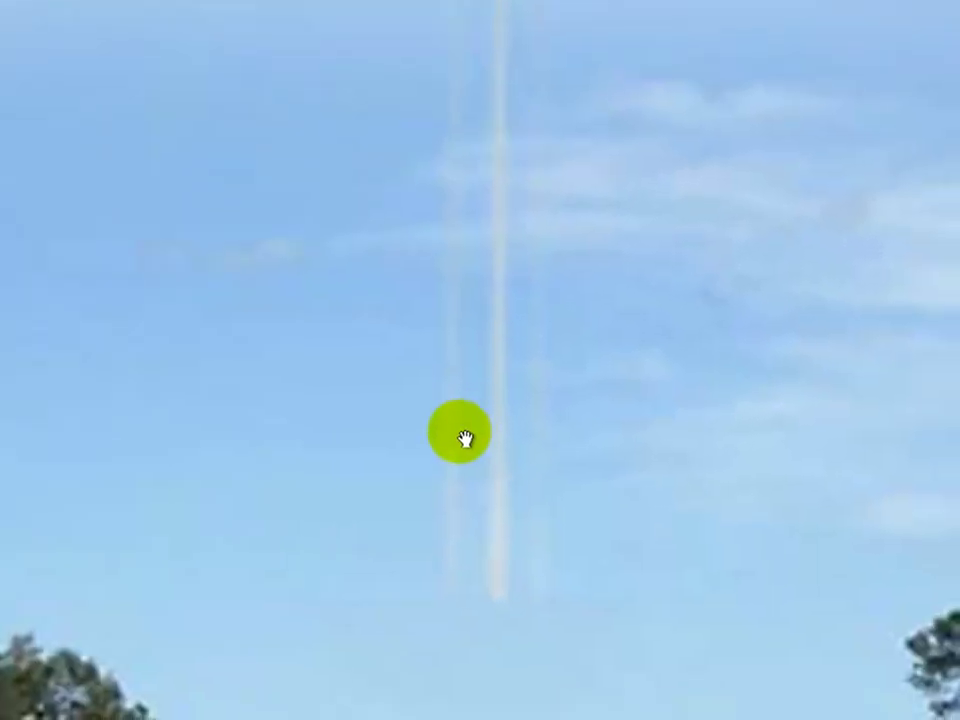
pyautogui.moveTo(465, 439); pyautogui.dragTo(450, 285)
pyautogui.moveTo(431, 356); pyautogui.dragTo(411, 298)
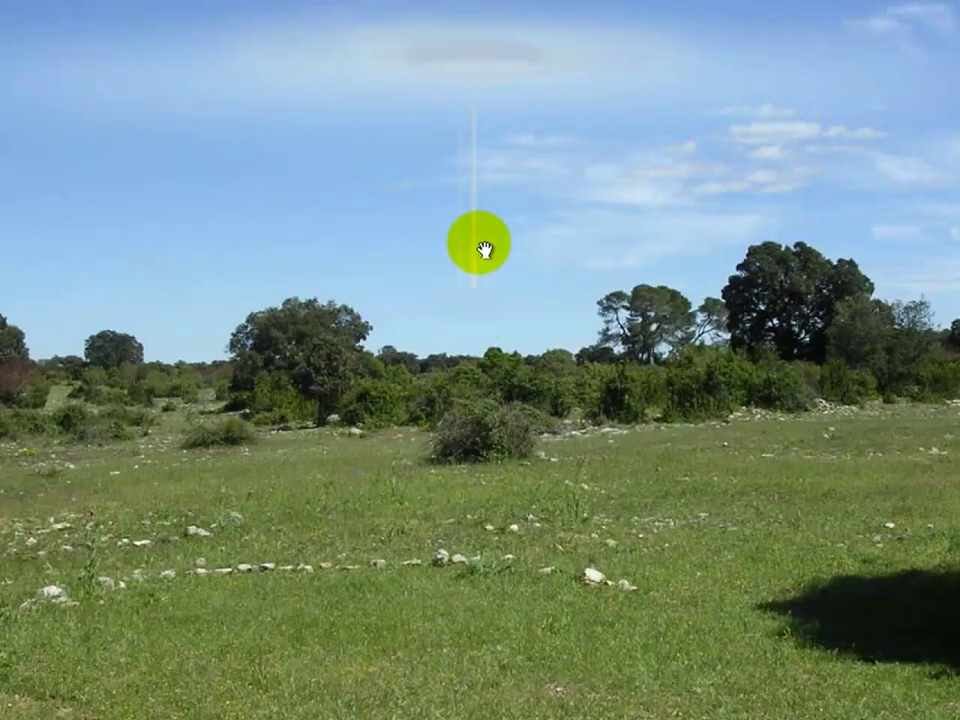
# Step: Finish panning the photo, close the viewer, and bring Photoshop back to front
pyautogui.moveTo(487, 282)
pyautogui.mouseDown()
pyautogui.moveTo(478, 242)
pyautogui.moveTo(493, 320)
pyautogui.moveTo(411, 317)
pyautogui.moveTo(598, 328)
pyautogui.moveTo(521, 324)
pyautogui.moveTo(523, 395)
pyautogui.mouseUp()
pyautogui.moveTo(474, 321)
pyautogui.mouseDown()
pyautogui.moveTo(458, 283)
pyautogui.moveTo(469, 208)
pyautogui.moveTo(536, 257)
pyautogui.moveTo(591, 276)
pyautogui.mouseUp()
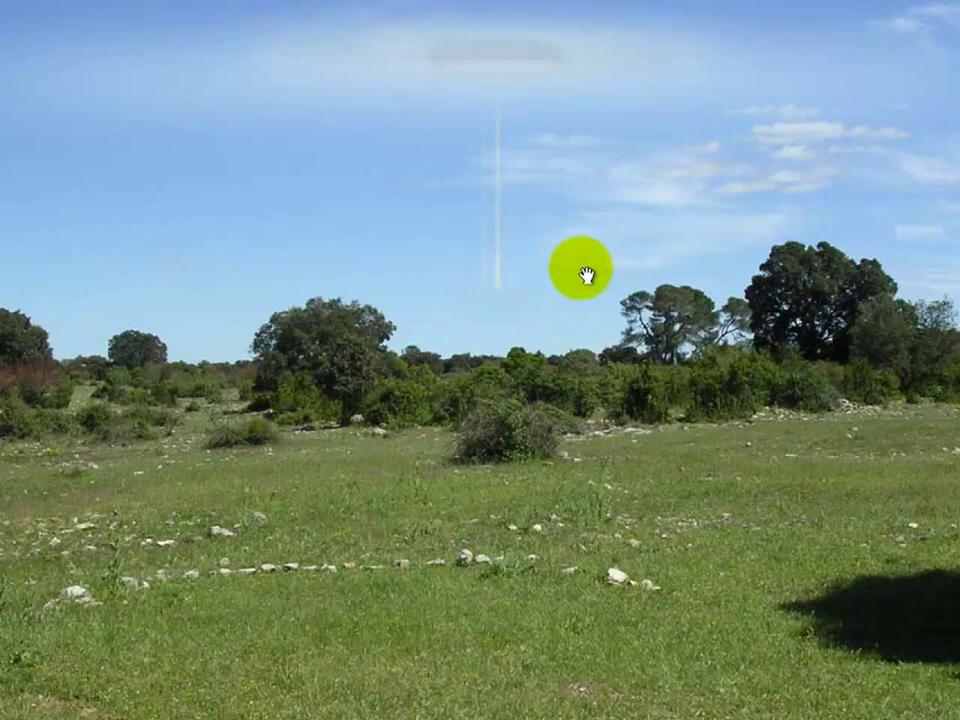
pyautogui.scroll(-2, 586, 275)
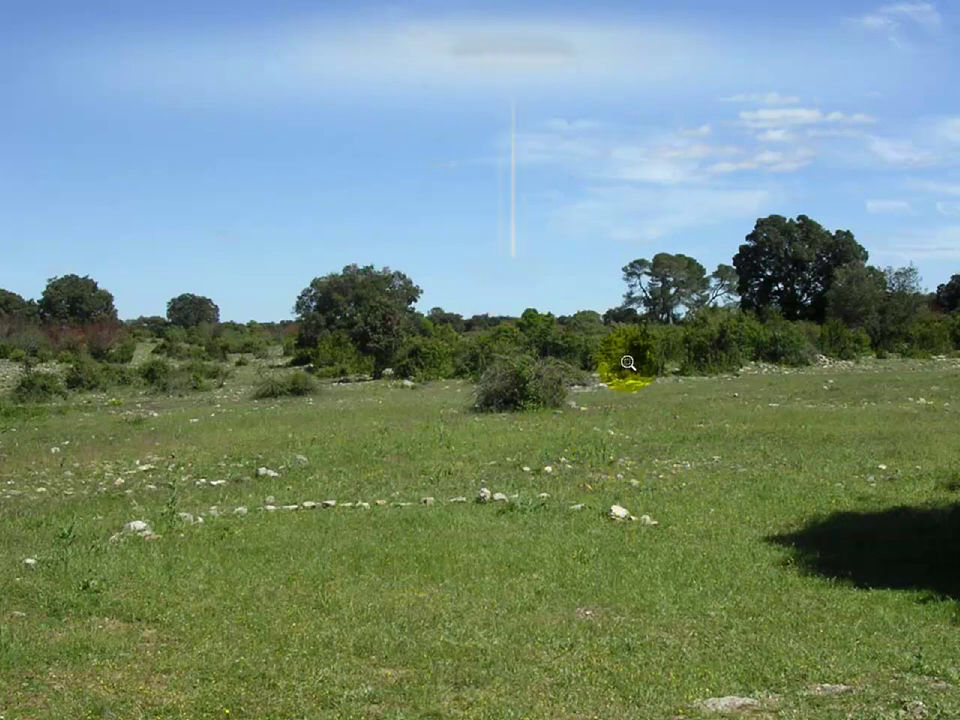
pyautogui.press('Escape')
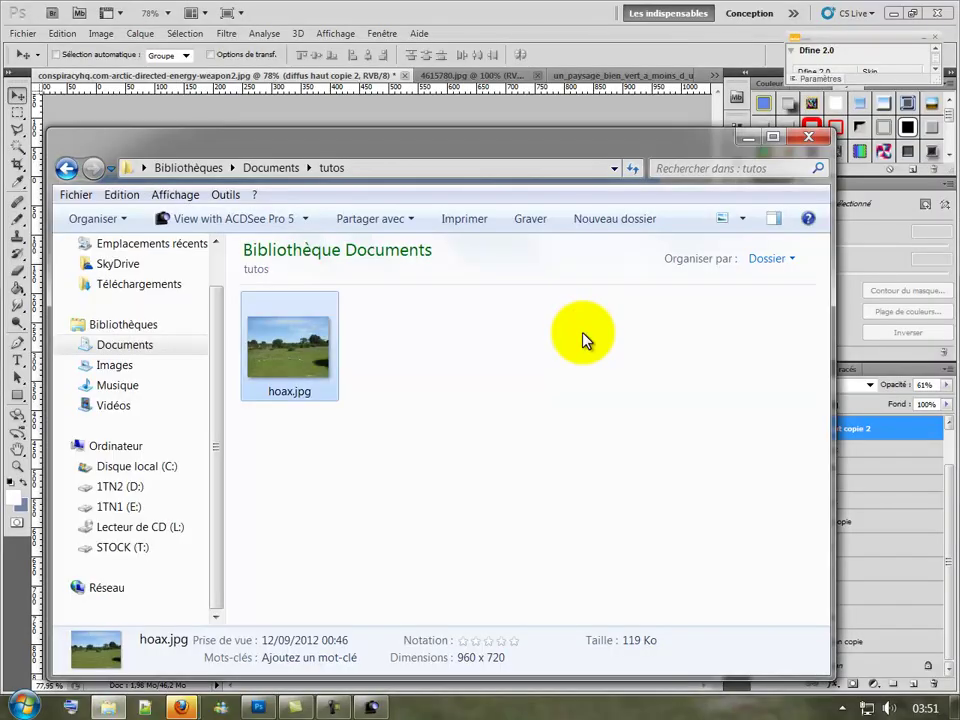
pyautogui.click(566, 18)
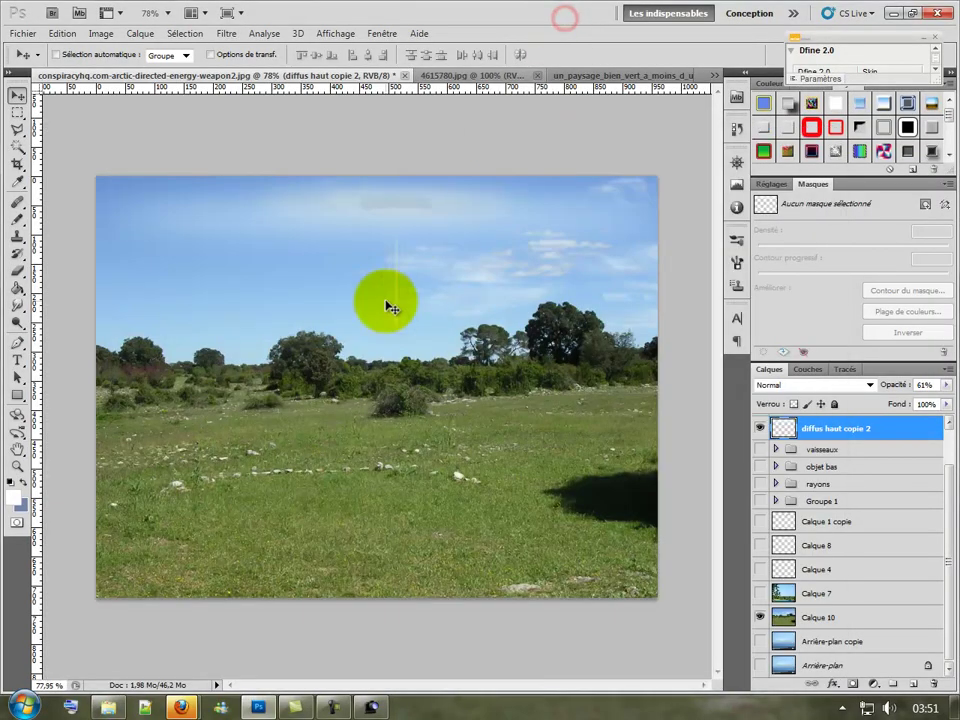
# Step: Hide Calque 7, the beam layers and groups, leaving only 'vaisseaux copie' visible
pyautogui.click(759, 595)
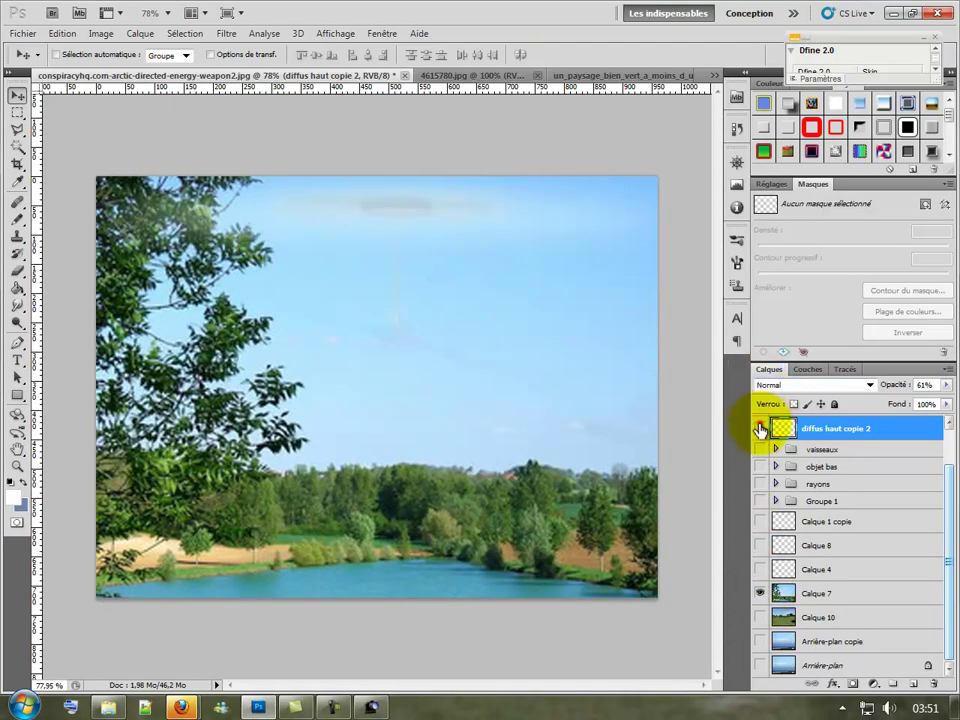
pyautogui.moveTo(760, 430); pyautogui.dragTo(761, 503)
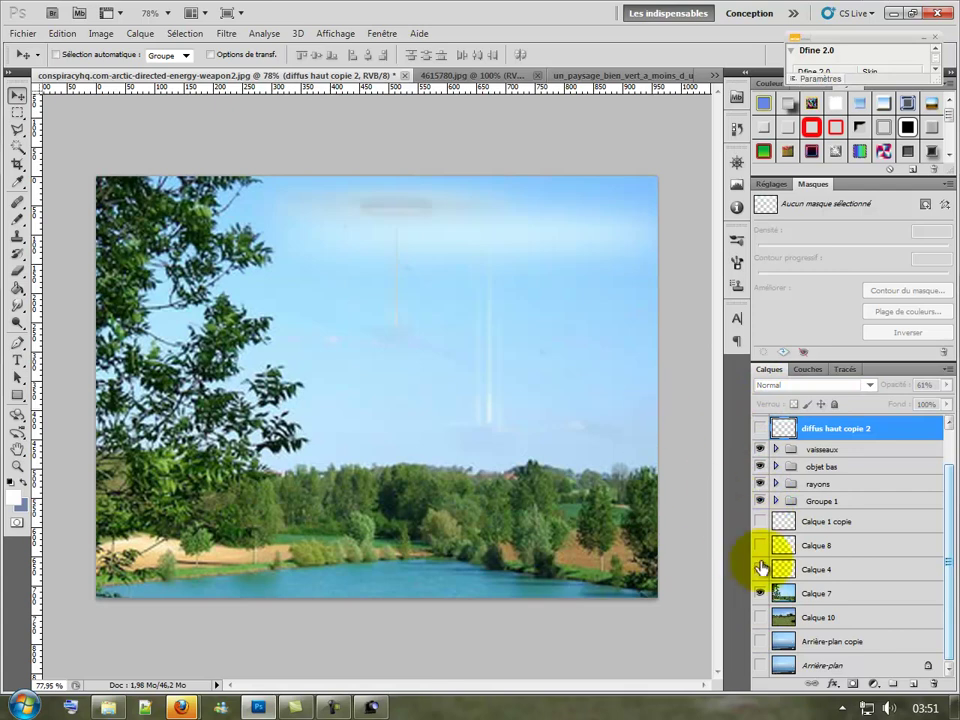
pyautogui.click(762, 428)
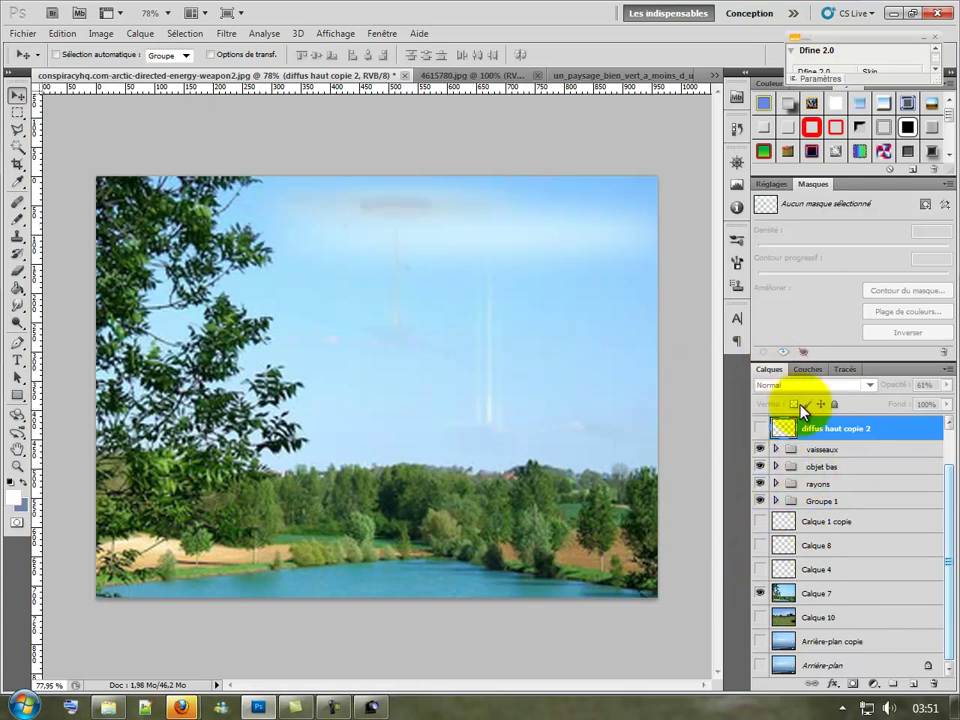
pyautogui.scroll(2, 759, 520)
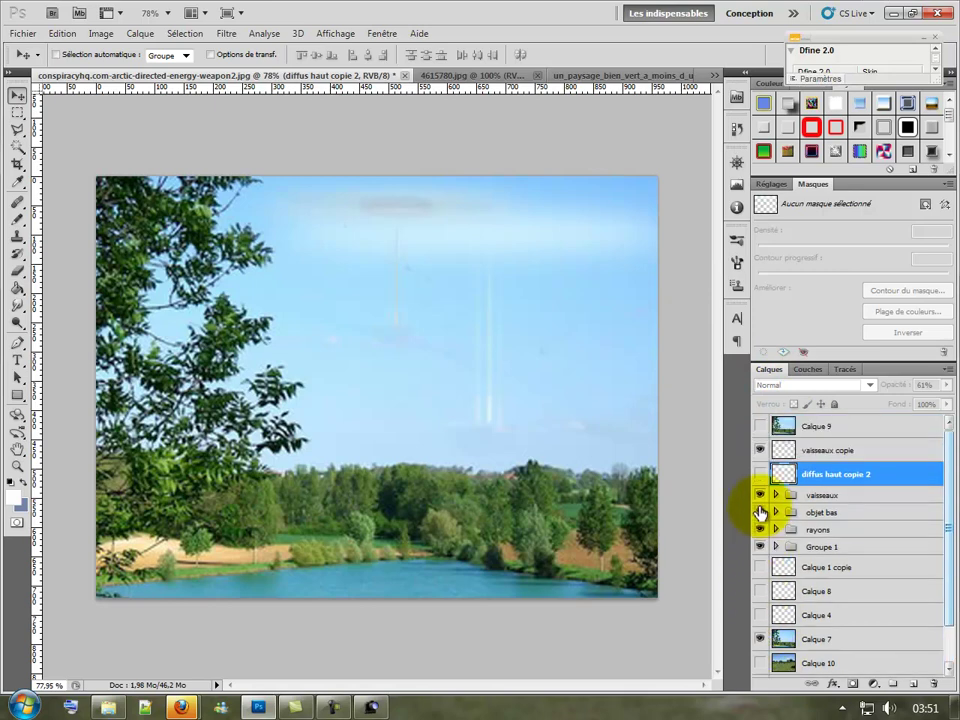
pyautogui.click(762, 450)
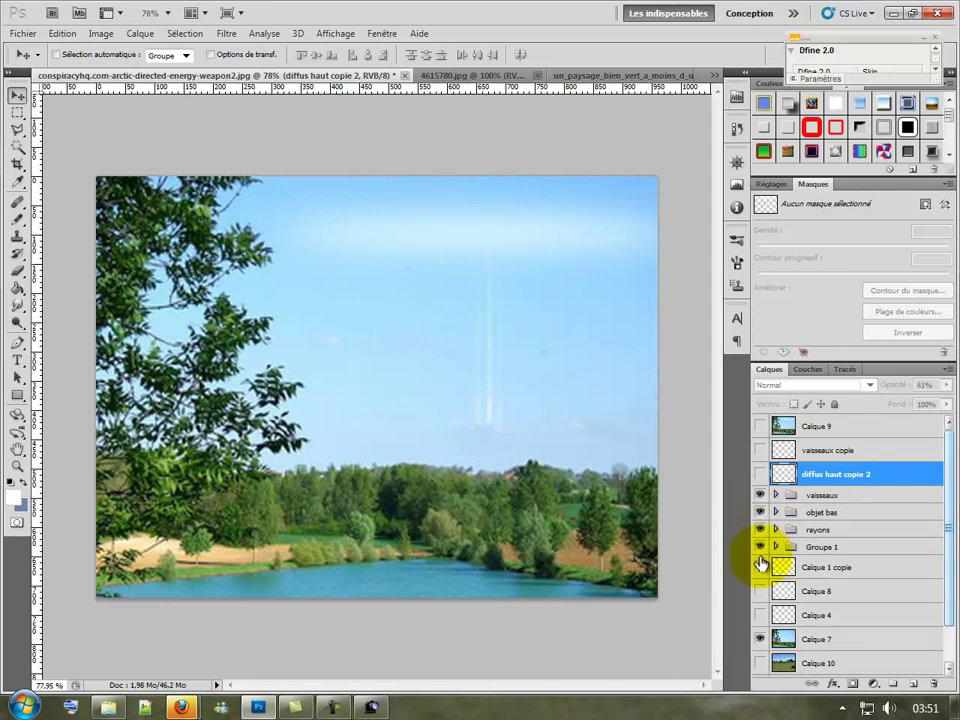
pyautogui.scroll(-1, 762, 540)
pyautogui.scroll(-1, 765, 545)
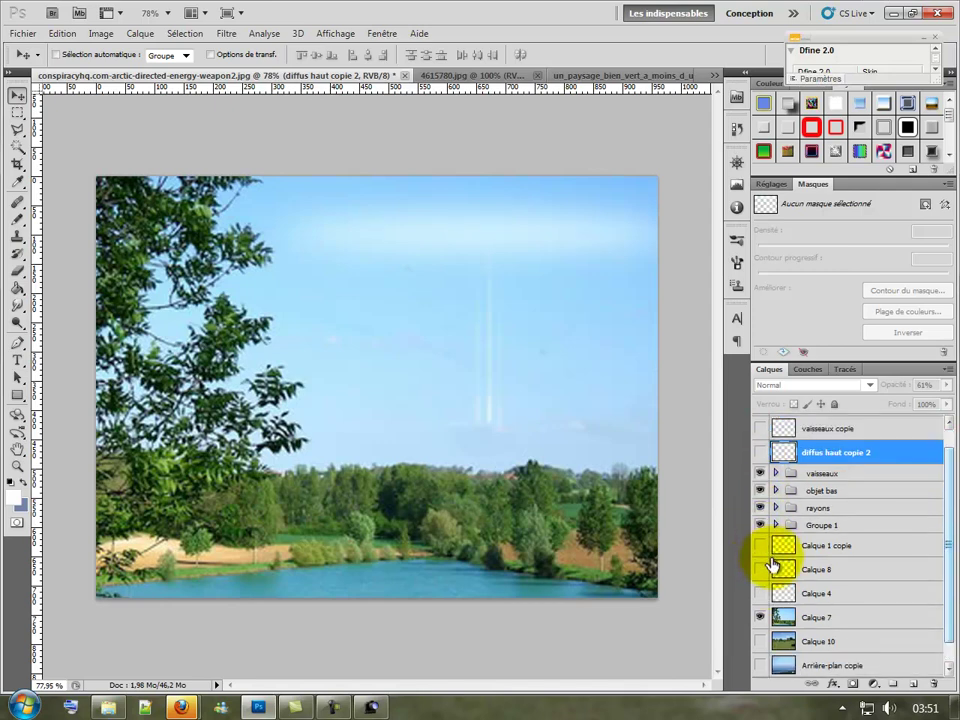
pyautogui.scroll(2, 768, 545)
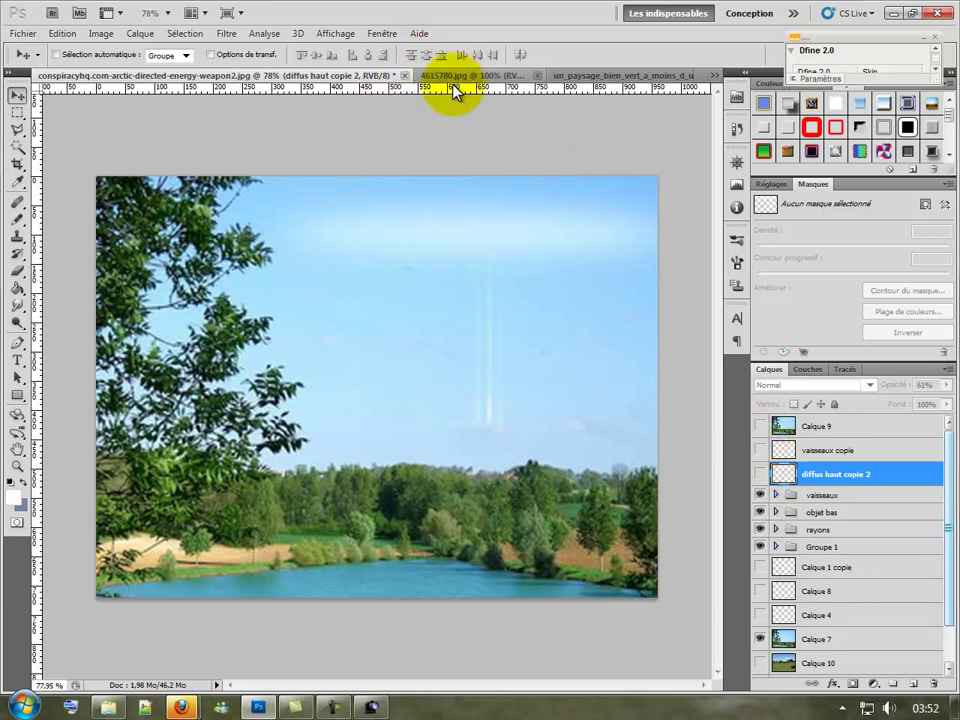
pyautogui.moveTo(760, 495); pyautogui.dragTo(760, 547)
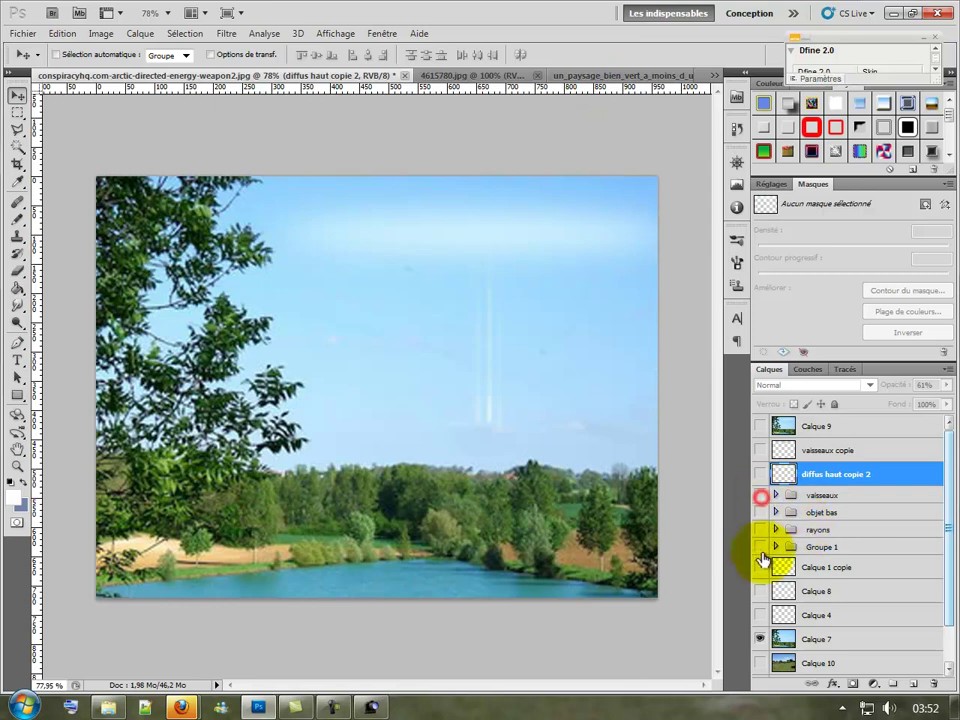
pyautogui.click(760, 450)
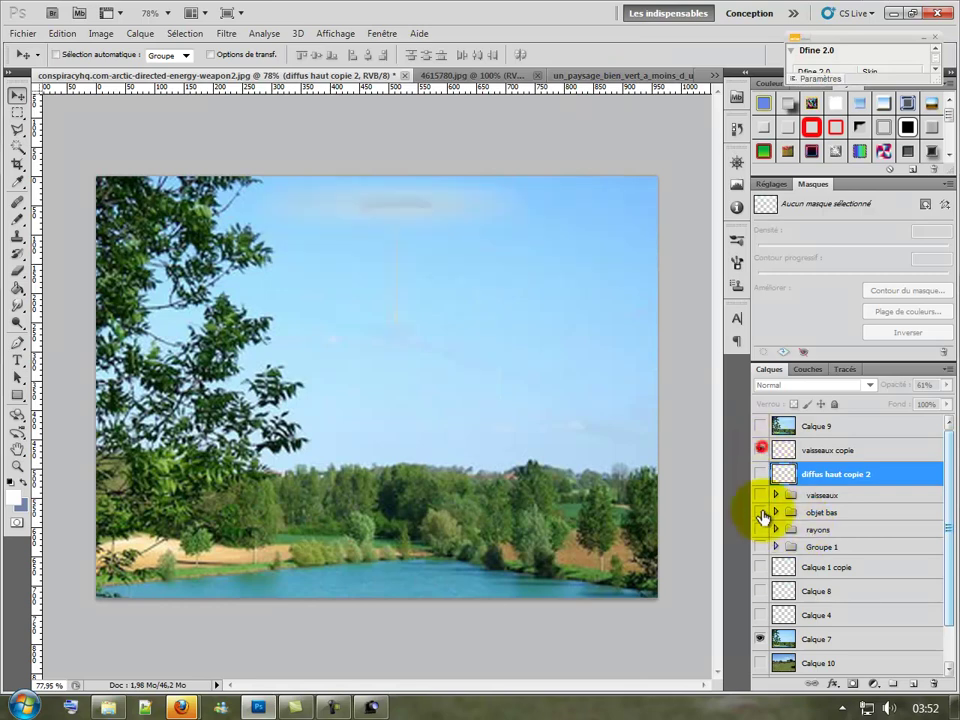
pyautogui.click(760, 639)
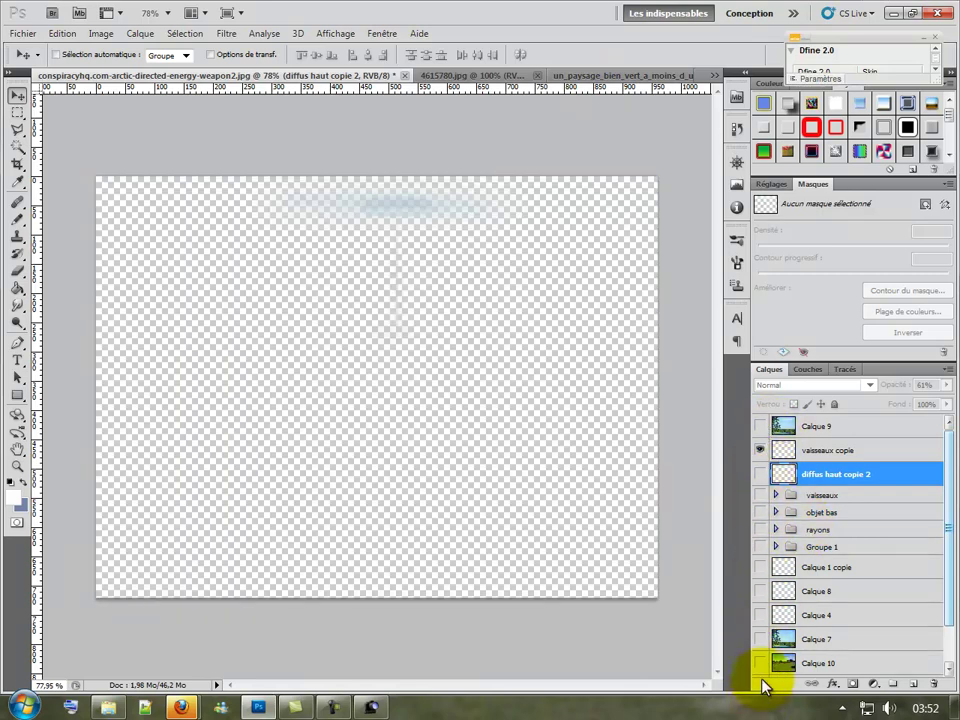
# Step: Show the Calque 10 meadow beneath the saucer, test-shifting the cloud blur and undoing it
pyautogui.click(759, 664)
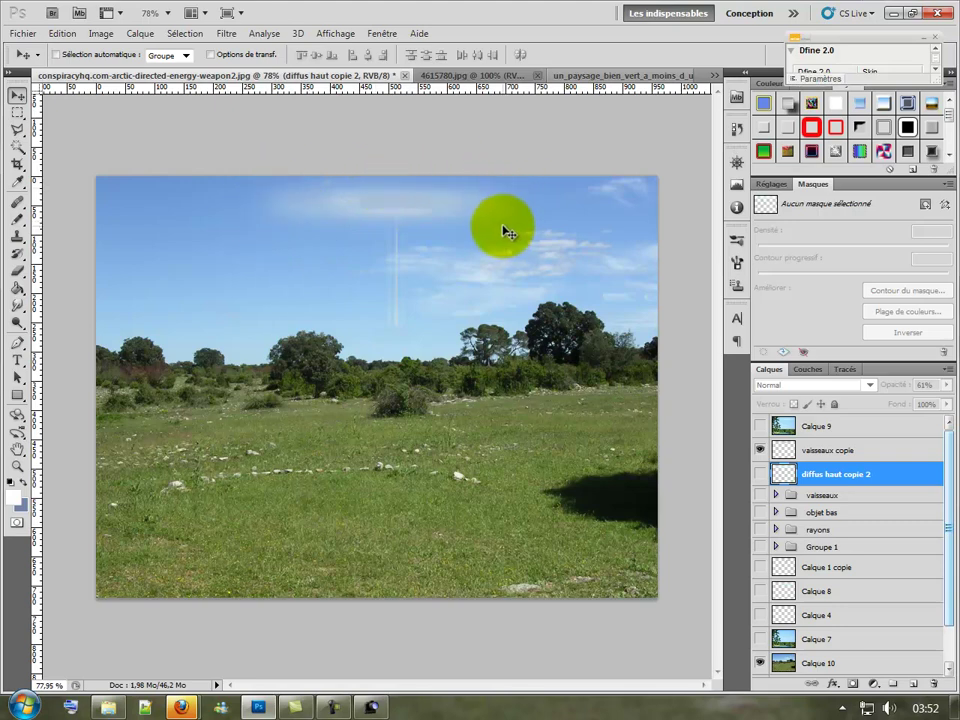
pyautogui.moveTo(523, 213); pyautogui.dragTo(563, 213)
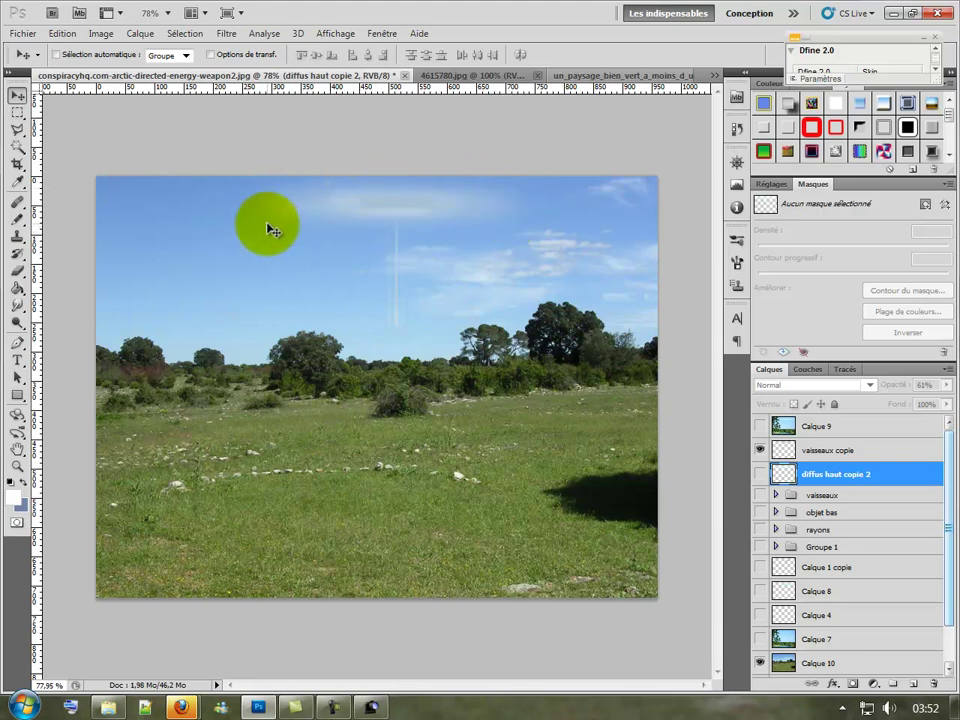
pyautogui.hotkey('ctrl', 'z')
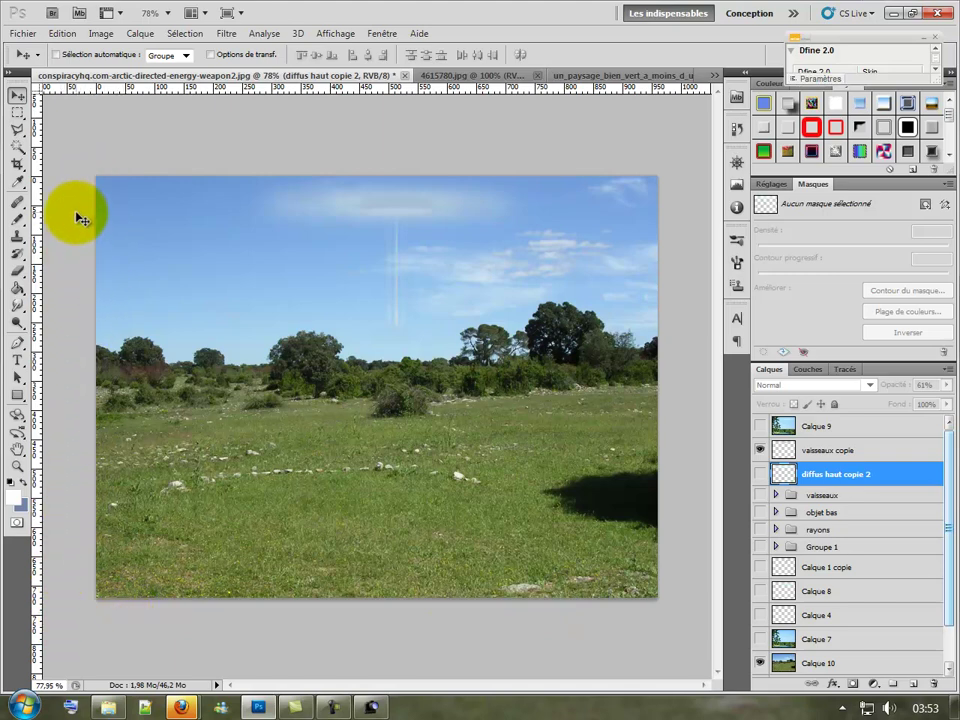
pyautogui.moveTo(82, 187)
pyautogui.mouseDown()
pyautogui.moveTo(236, 289)
pyautogui.moveTo(352, 289)
pyautogui.moveTo(371, 253)
pyautogui.moveTo(386, 281)
pyautogui.moveTo(268, 259)
pyautogui.moveTo(369, 265)
pyautogui.moveTo(373, 221)
pyautogui.moveTo(368, 314)
pyautogui.moveTo(373, 252)
pyautogui.moveTo(407, 249)
pyautogui.moveTo(377, 255)
pyautogui.moveTo(334, 236)
pyautogui.moveTo(254, 289)
pyautogui.moveTo(375, 302)
pyautogui.moveTo(379, 313)
pyautogui.moveTo(401, 253)
pyautogui.moveTo(366, 276)
pyautogui.moveTo(358, 254)
pyautogui.mouseUp()
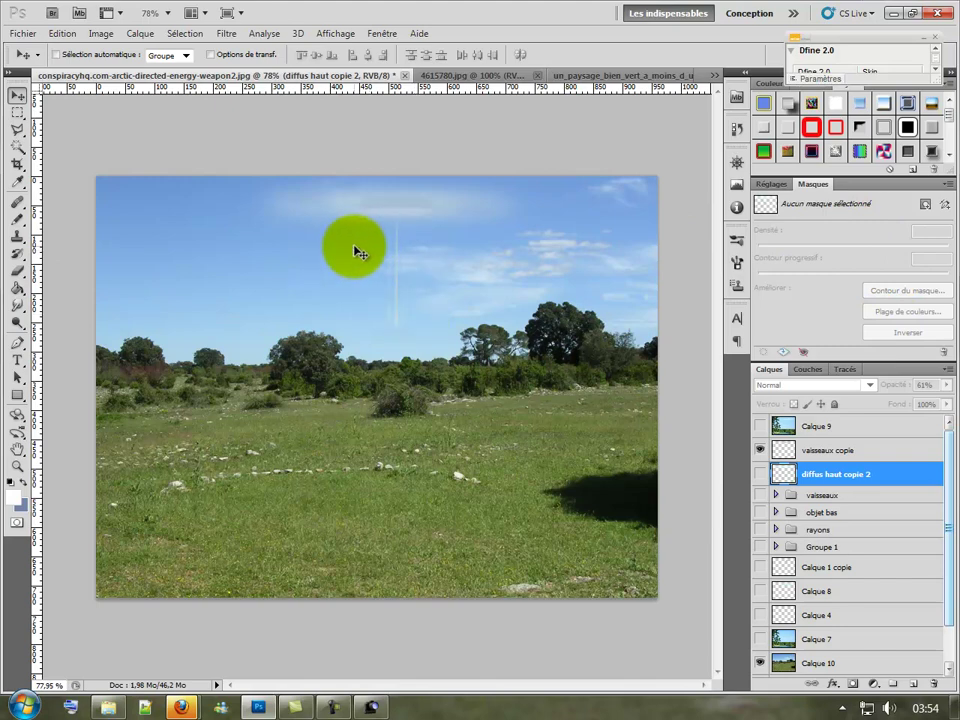
pyautogui.moveTo(358, 252)
pyautogui.mouseDown()
pyautogui.moveTo(360, 264)
pyautogui.moveTo(348, 268)
pyautogui.mouseUp()
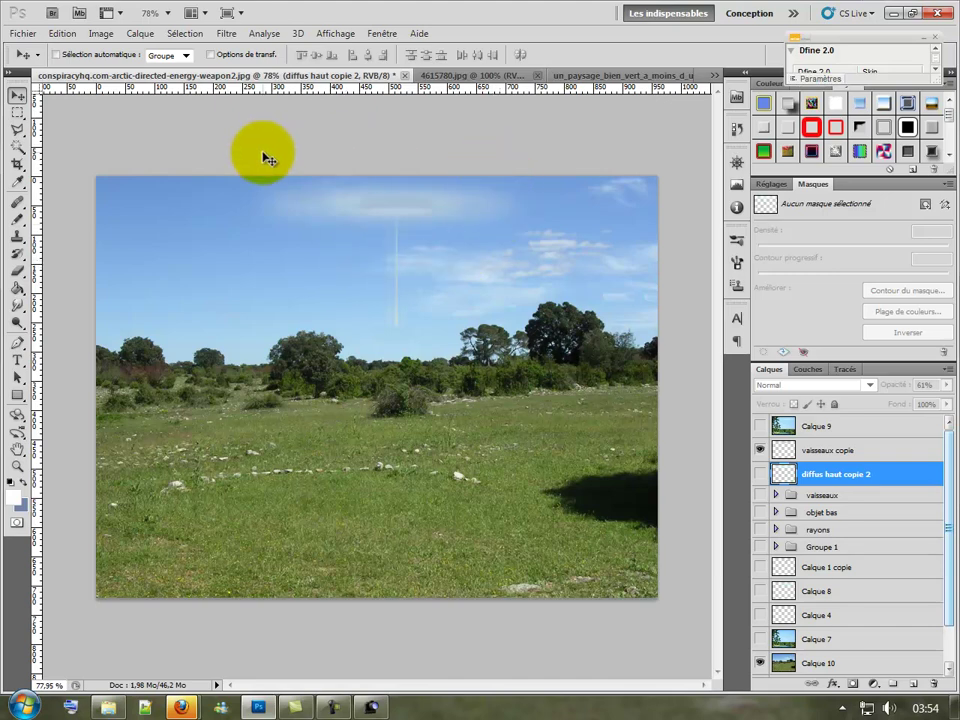
pyautogui.moveTo(613, 257); pyautogui.dragTo(189, 223)
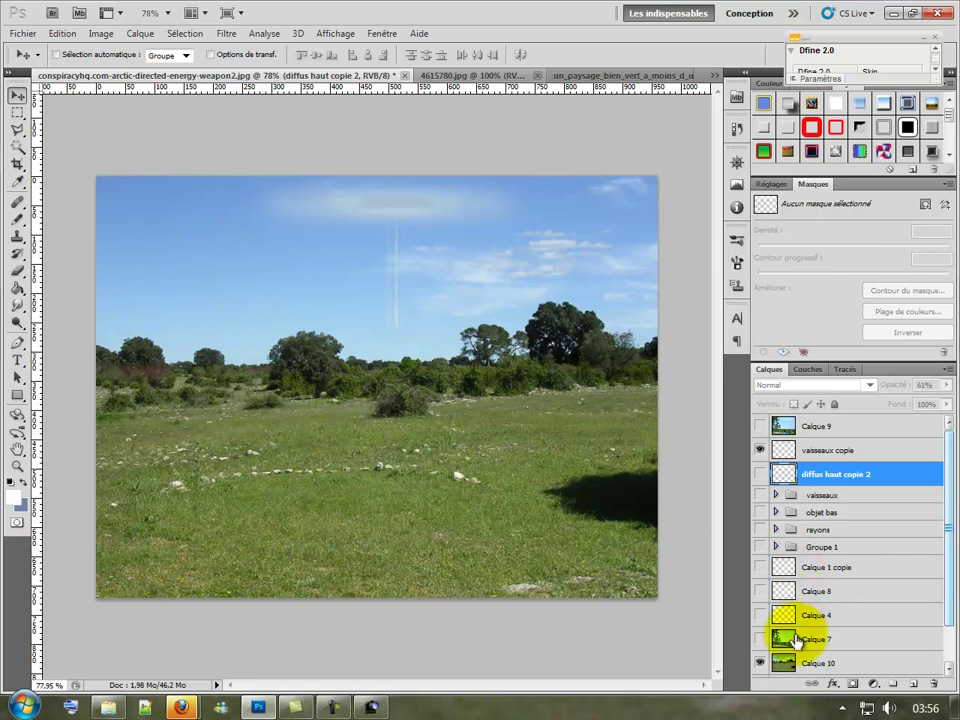
# Step: Hide the remaining lower layers and show only the Arrière-plan copie sky photo
pyautogui.moveTo(763, 456)
pyautogui.mouseDown()
pyautogui.moveTo(760, 668)
pyautogui.moveTo(760, 652)
pyautogui.mouseUp()
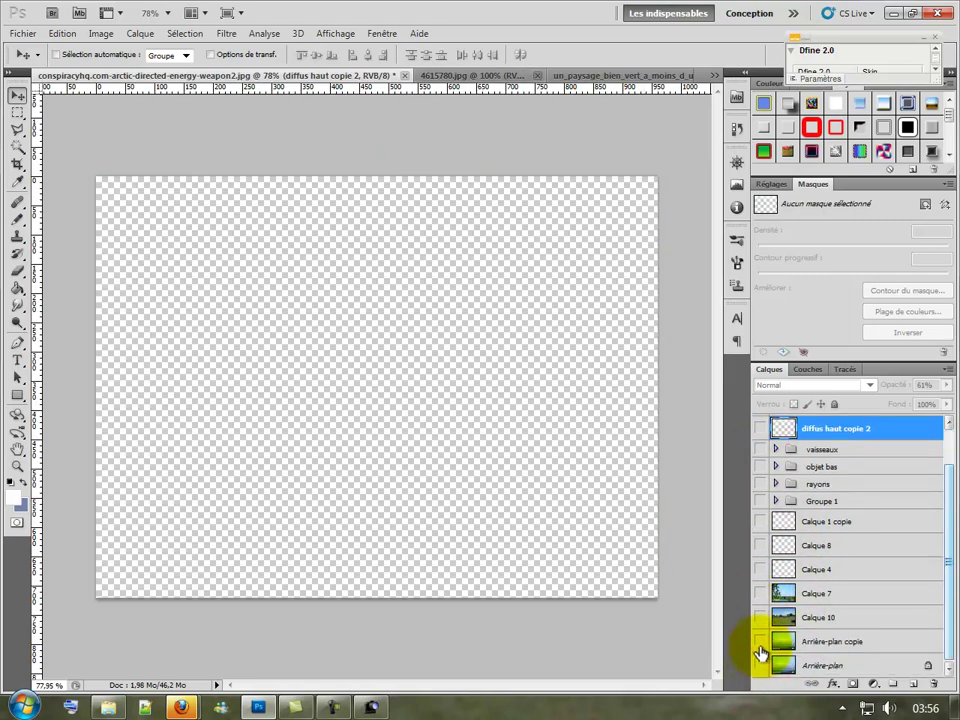
pyautogui.click(760, 645)
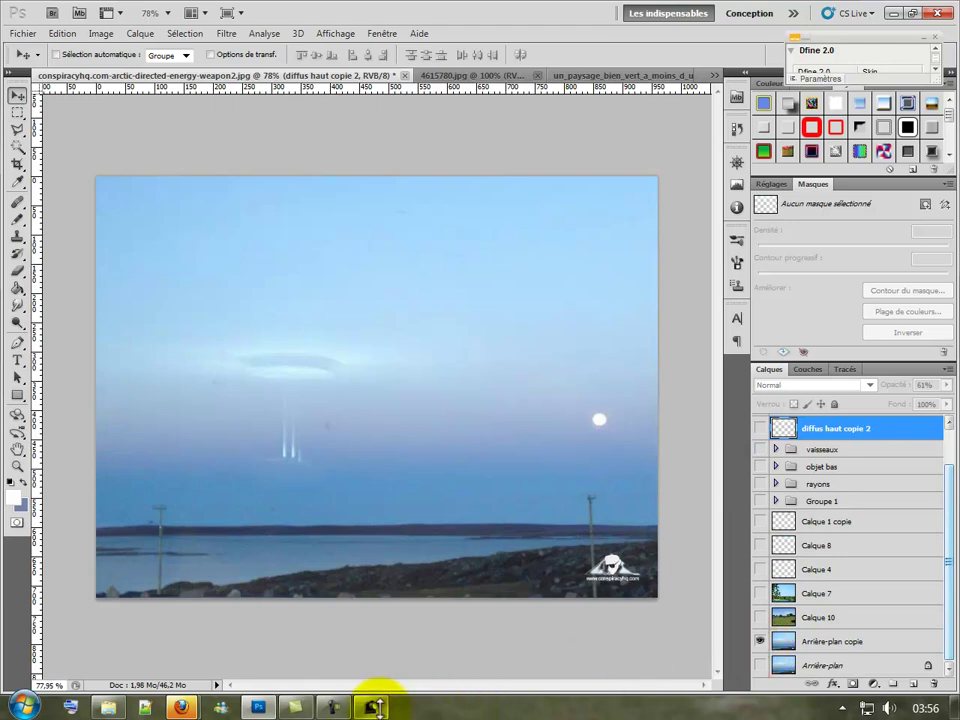
pyautogui.scroll(1, 255, 481)
pyautogui.scroll(1, 251, 478)
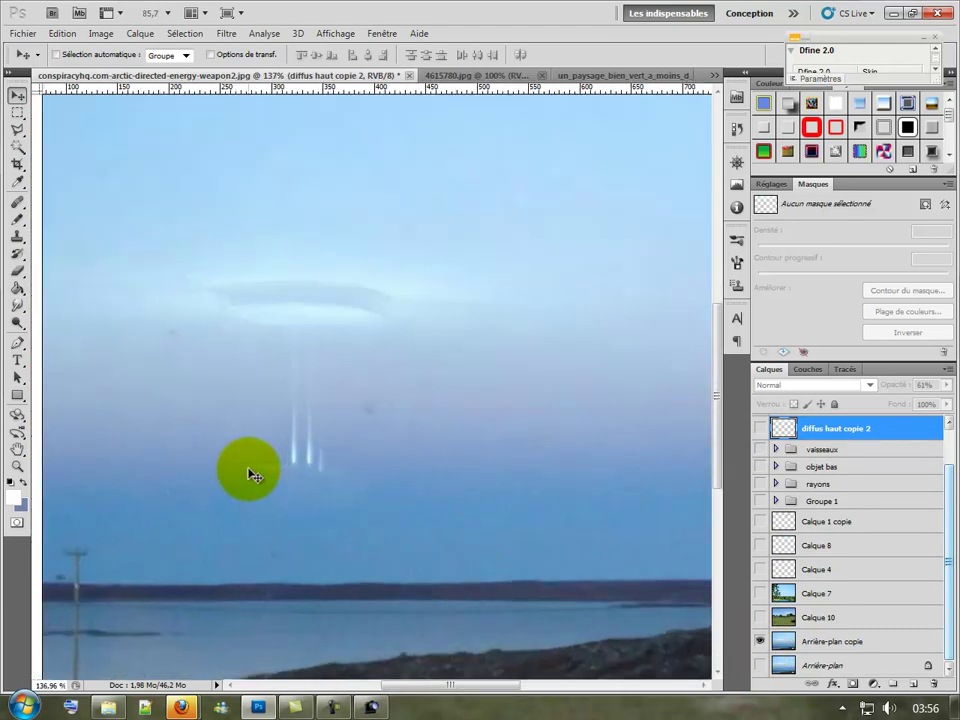
pyautogui.scroll(1, 270, 468)
pyautogui.scroll(1, 285, 456)
pyautogui.scroll(1, 296, 440)
pyautogui.scroll(1, 306, 429)
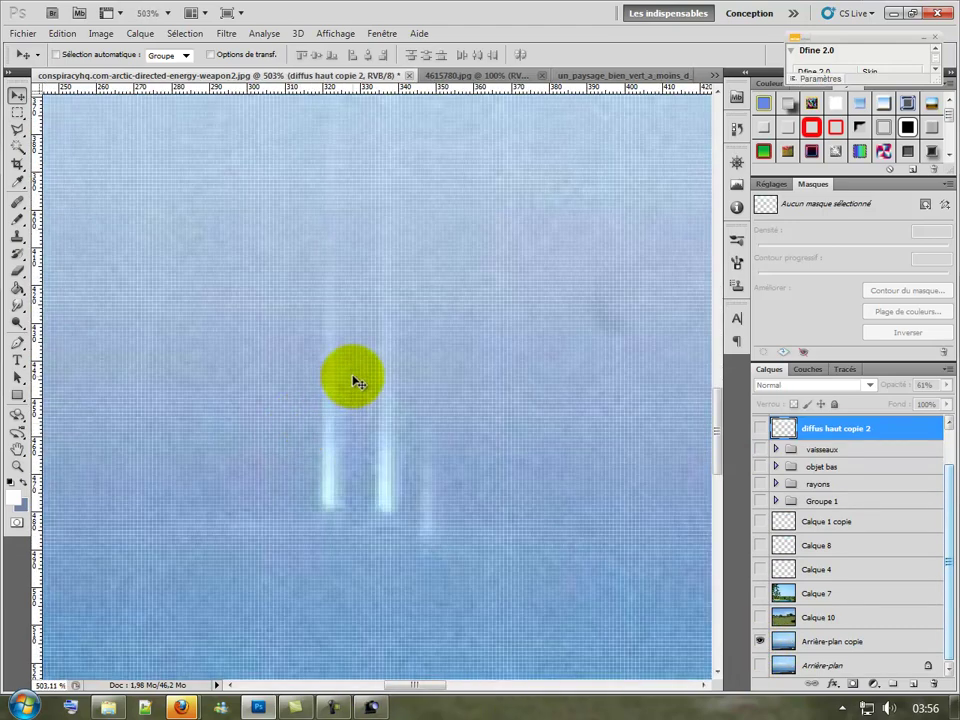
pyautogui.scroll(1, 300, 330)
pyautogui.scroll(-1, 270, 285)
pyautogui.scroll(-1, 325, 245)
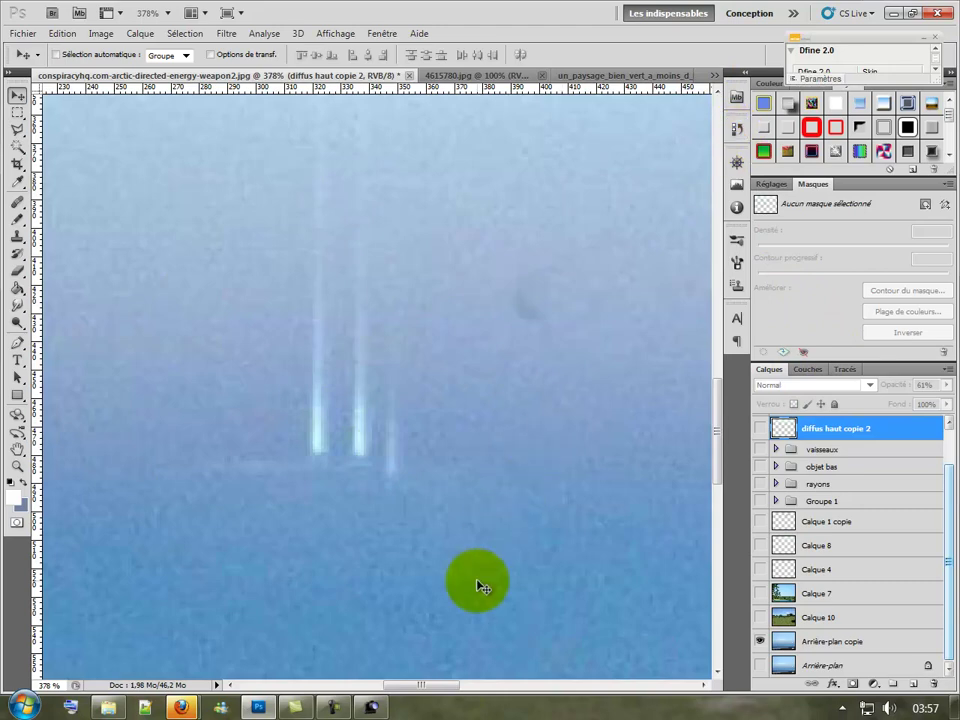
# Step: Zoom around the lower saucer, then show the diffus haut copie 2 haze layer over it
pyautogui.moveTo(716, 450); pyautogui.dragTo(716, 392)
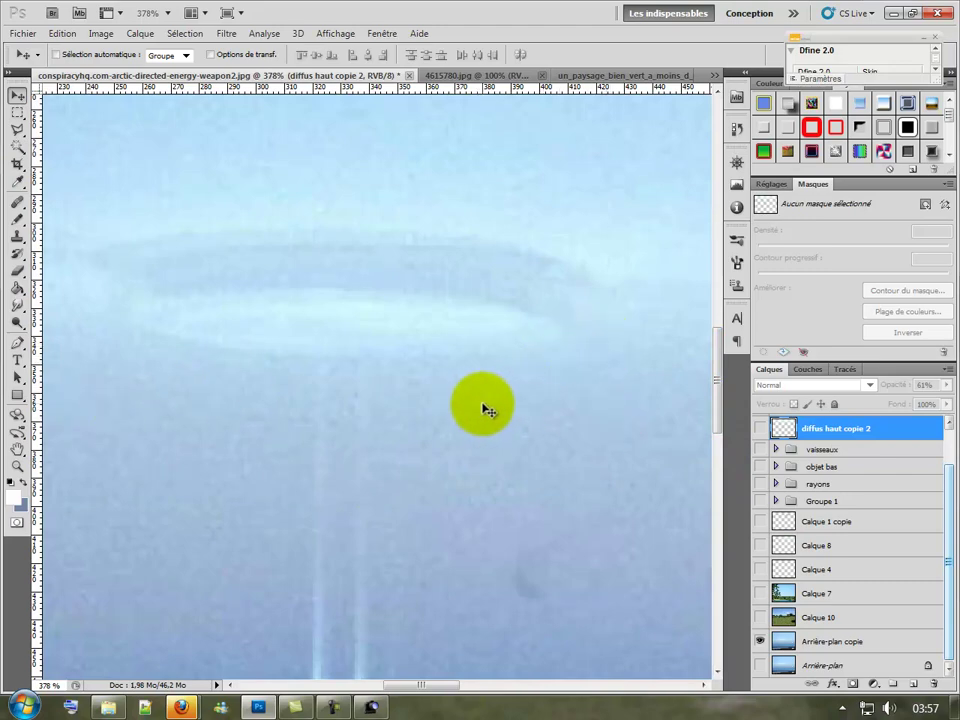
pyautogui.scroll(-1, 483, 410)
pyautogui.scroll(-1, 486, 403)
pyautogui.scroll(-1, 486, 403)
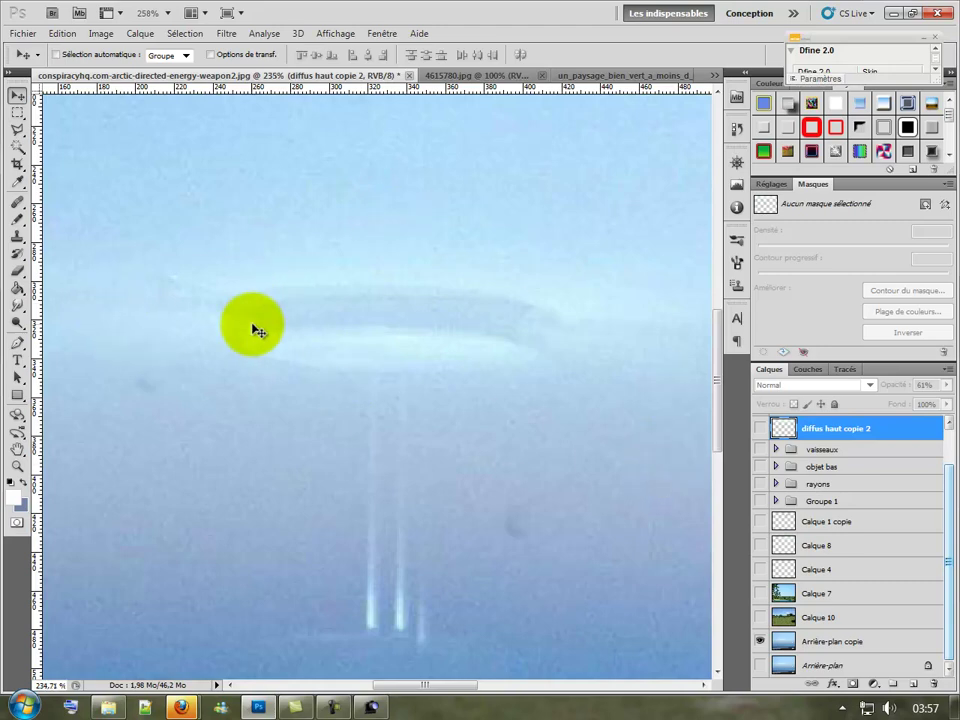
pyautogui.scroll(-2, 253, 322)
pyautogui.scroll(-1, 260, 324)
pyautogui.scroll(-1, 275, 330)
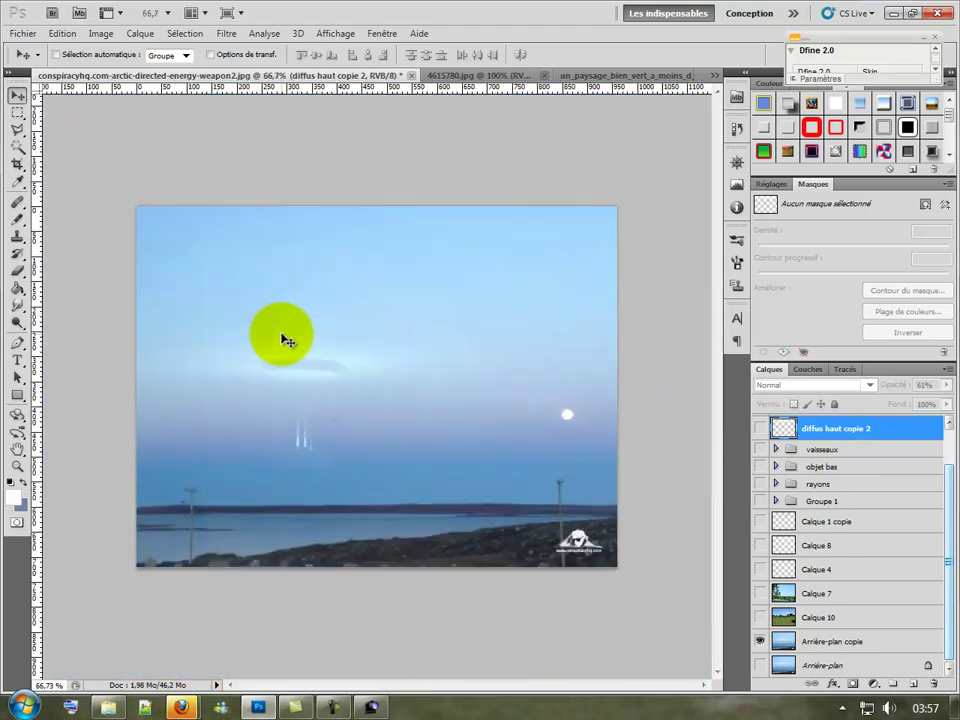
pyautogui.scroll(2, 285, 345)
pyautogui.scroll(1, 221, 400)
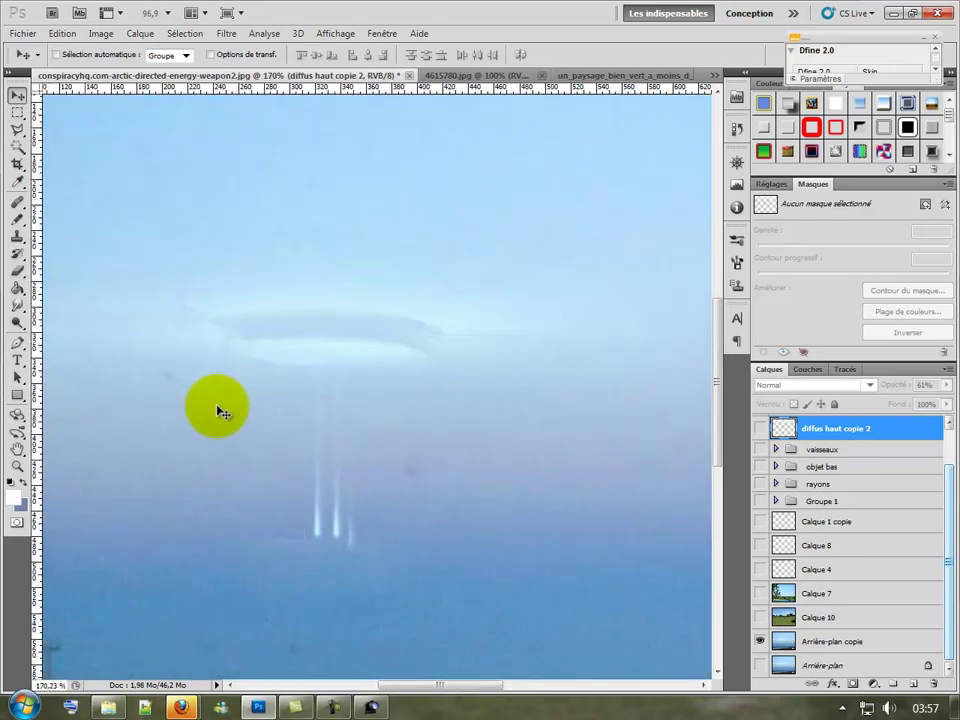
pyautogui.scroll(1, 225, 414)
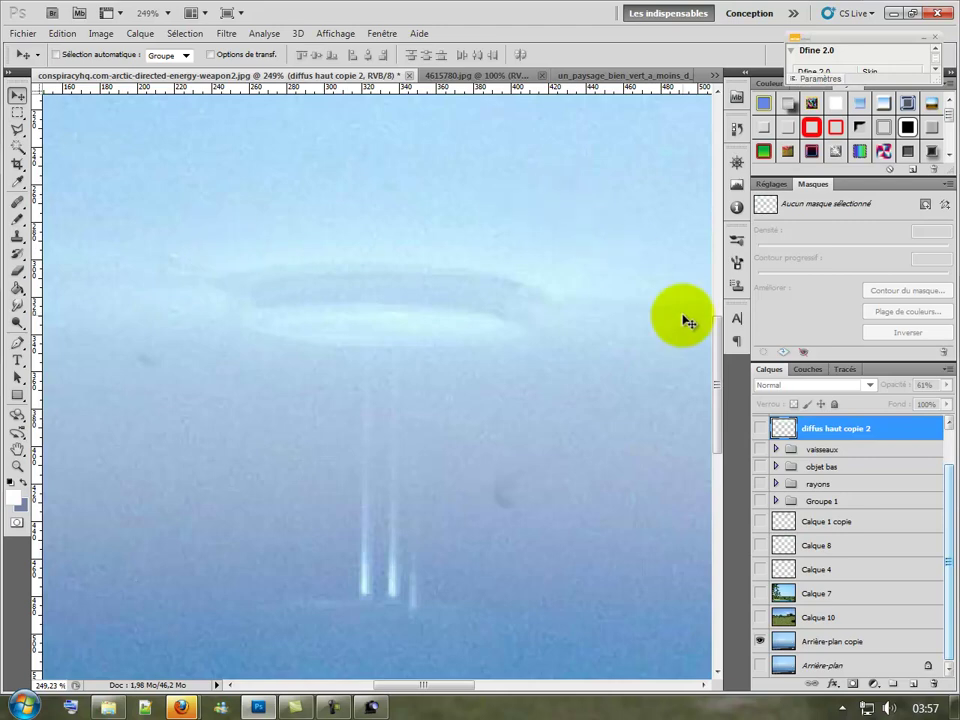
pyautogui.scroll(-1, 530, 508)
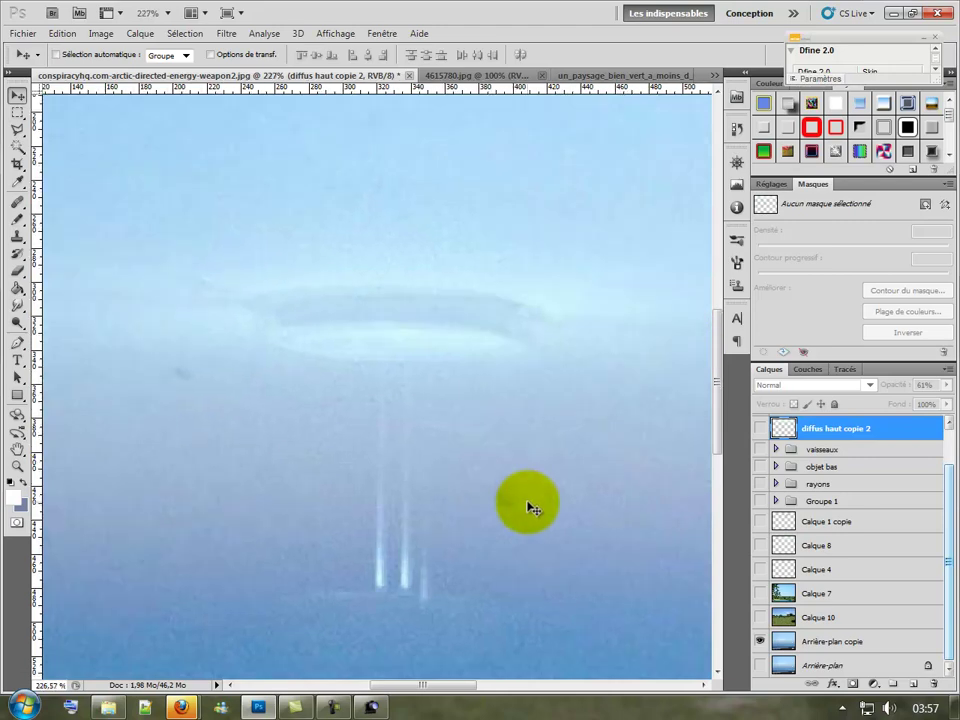
pyautogui.scroll(-2, 527, 505)
pyautogui.scroll(-2, 540, 472)
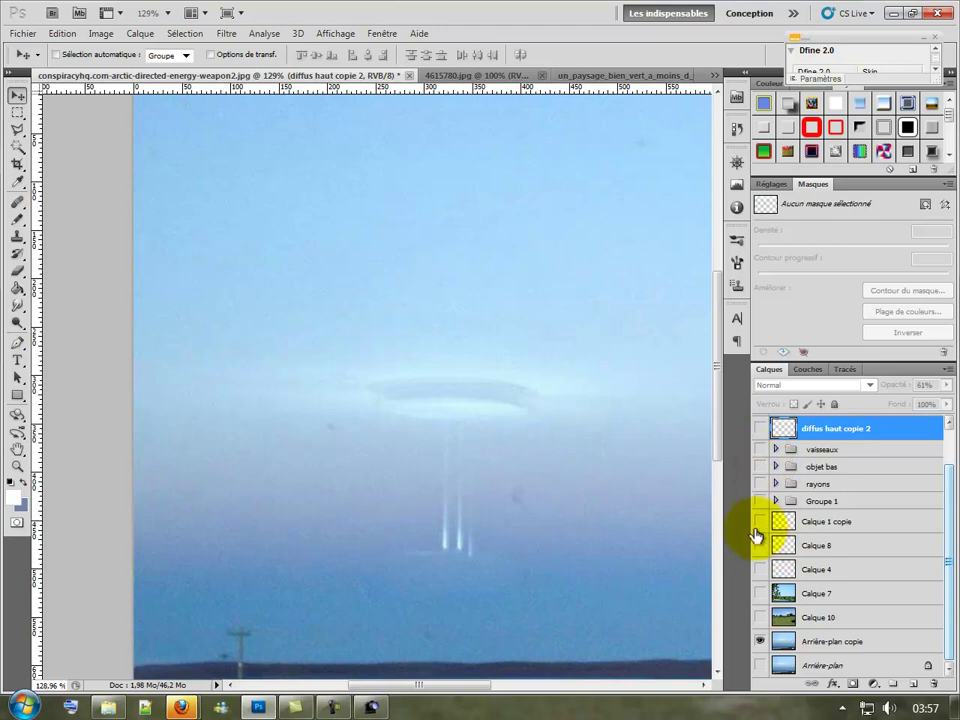
pyautogui.click(760, 429)
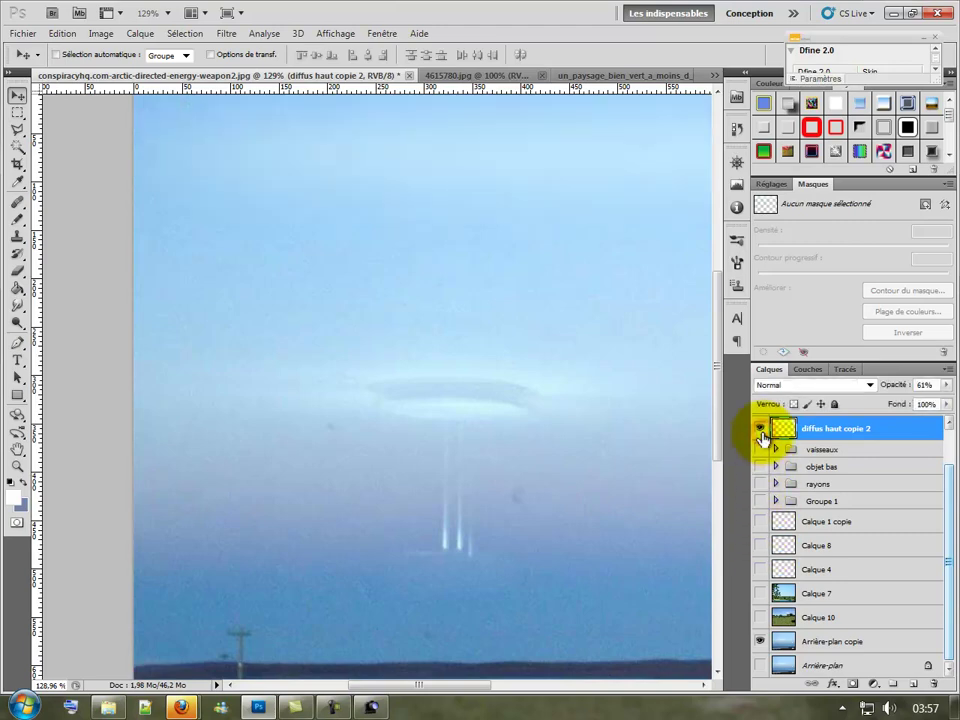
# Step: Toggle Calque 8 and the saucer, ray and group layers to compare, leaving the upper saucer shown
pyautogui.scroll(-2, 583, 461)
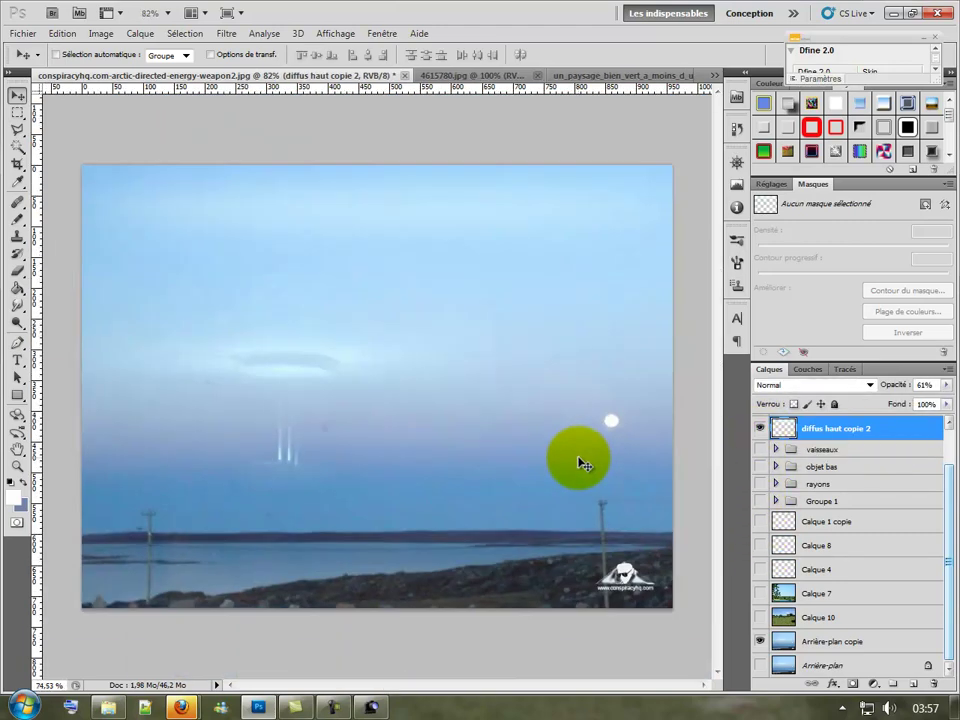
pyautogui.scroll(-1, 579, 461)
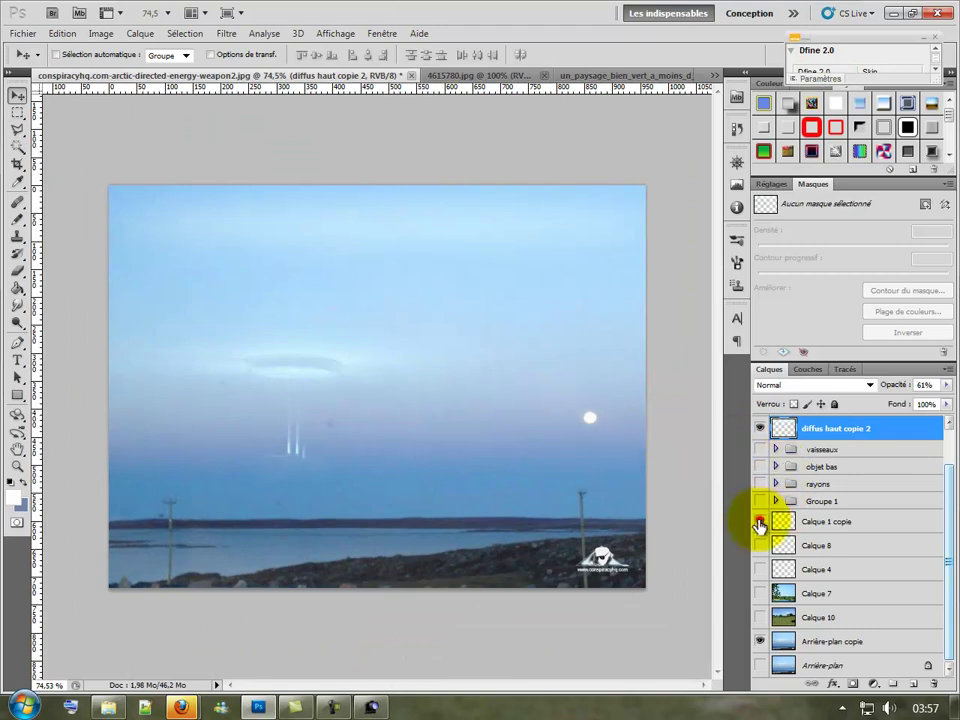
pyautogui.click(759, 522)
pyautogui.click(760, 545)
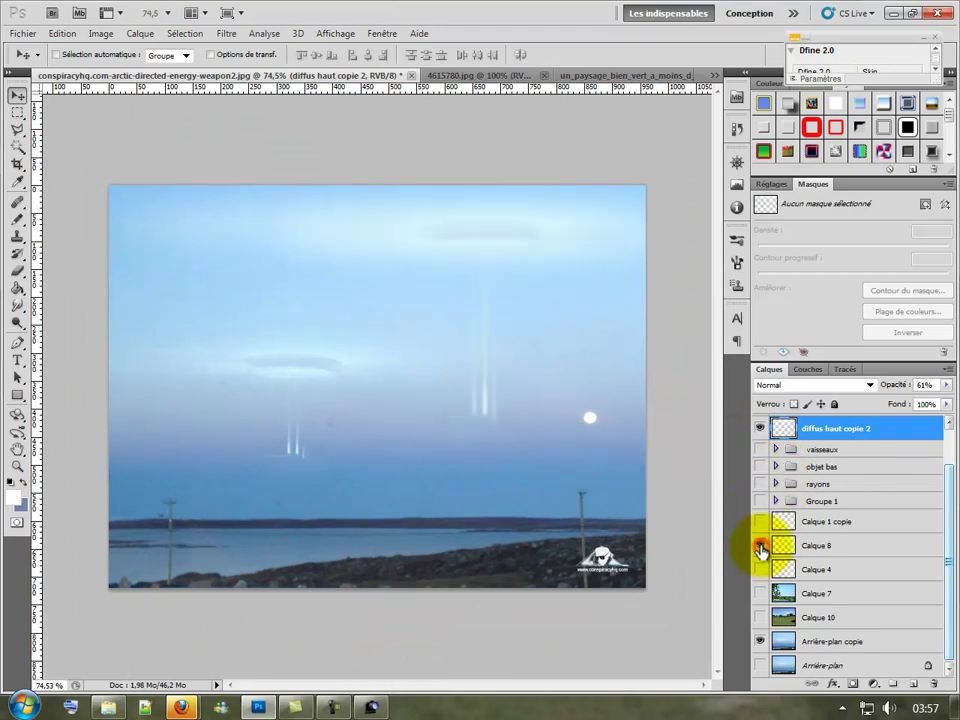
pyautogui.moveTo(760, 521); pyautogui.dragTo(760, 449)
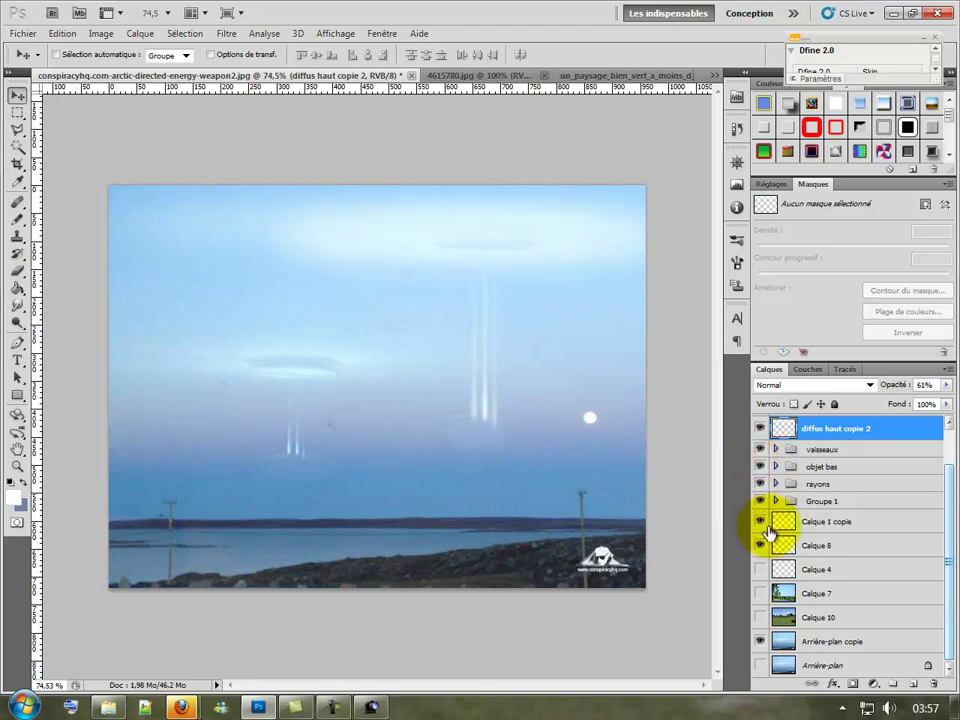
pyautogui.click(762, 545)
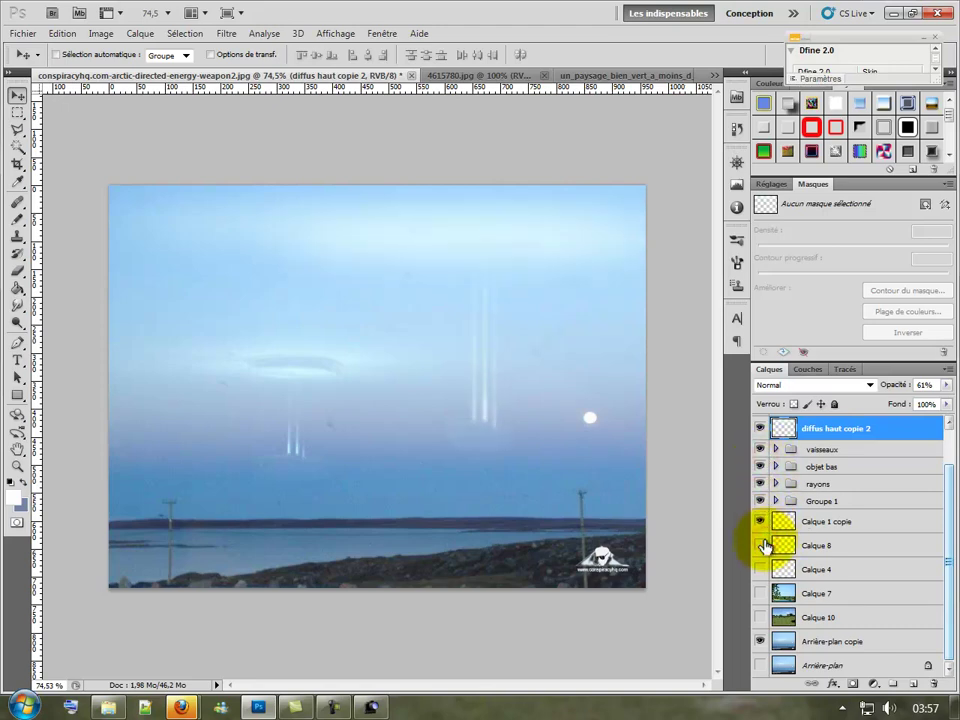
pyautogui.click(765, 546)
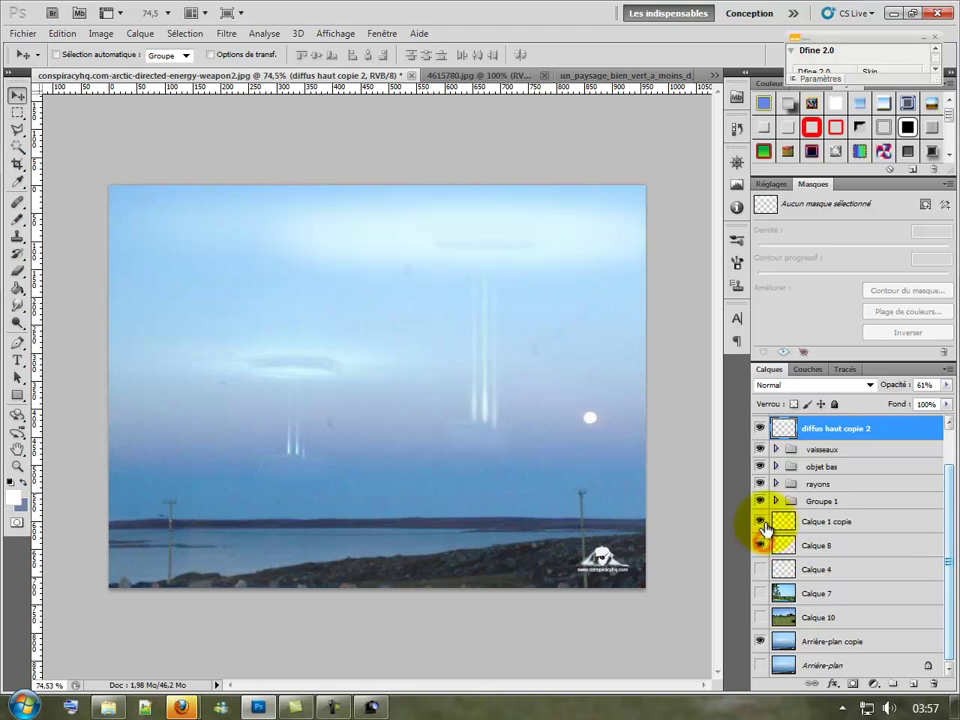
pyautogui.moveTo(765, 527); pyautogui.dragTo(767, 574)
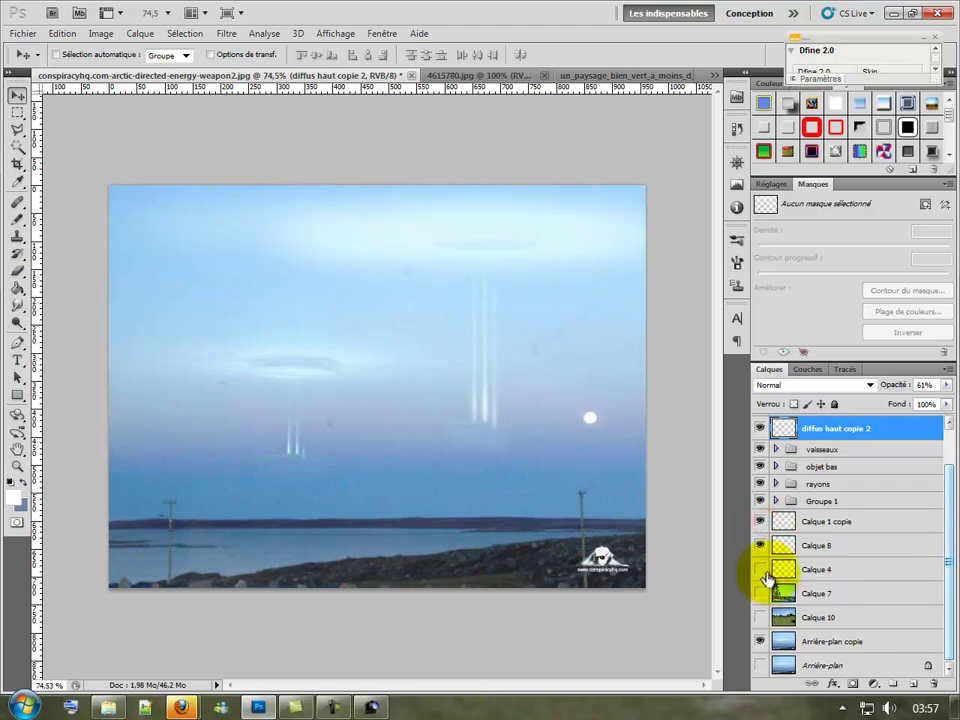
pyautogui.moveTo(762, 500); pyautogui.dragTo(764, 449)
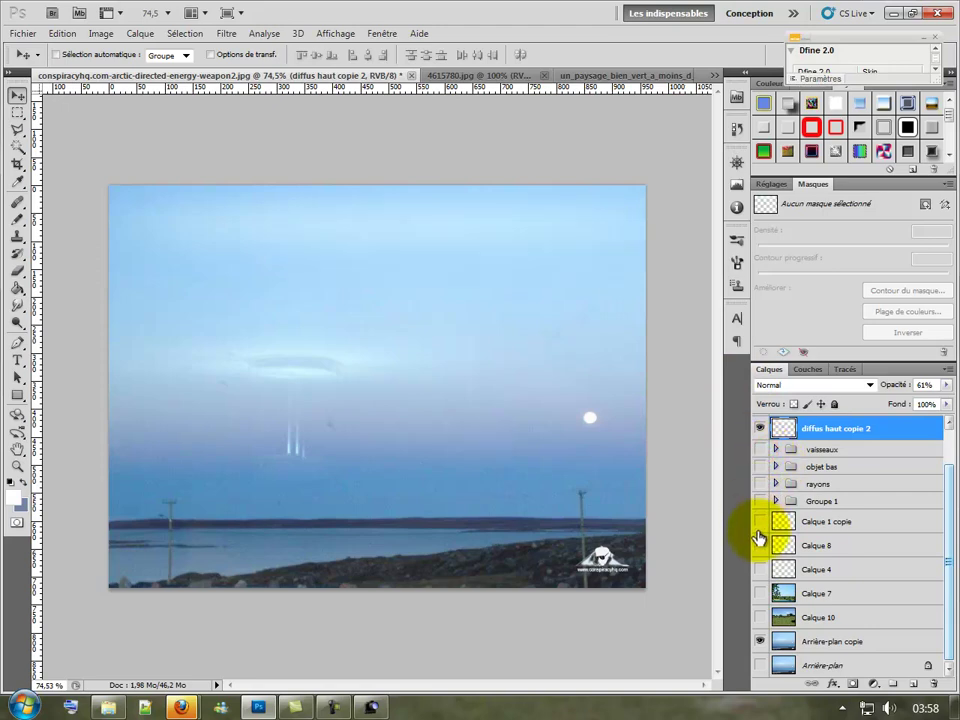
pyautogui.click(760, 545)
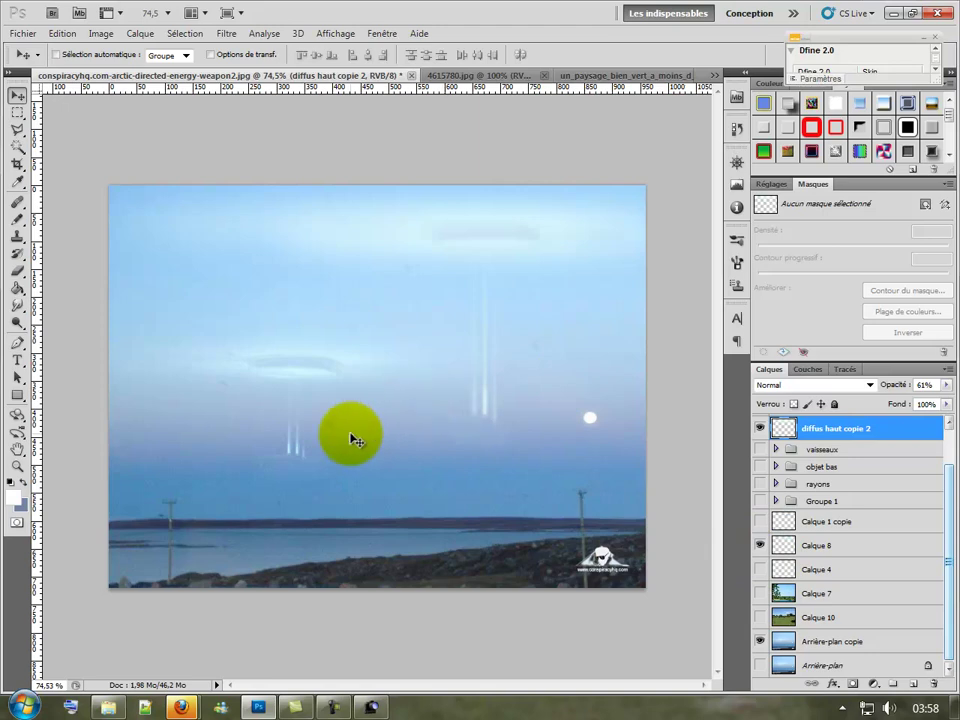
pyautogui.moveTo(546, 521); pyautogui.dragTo(422, 510)
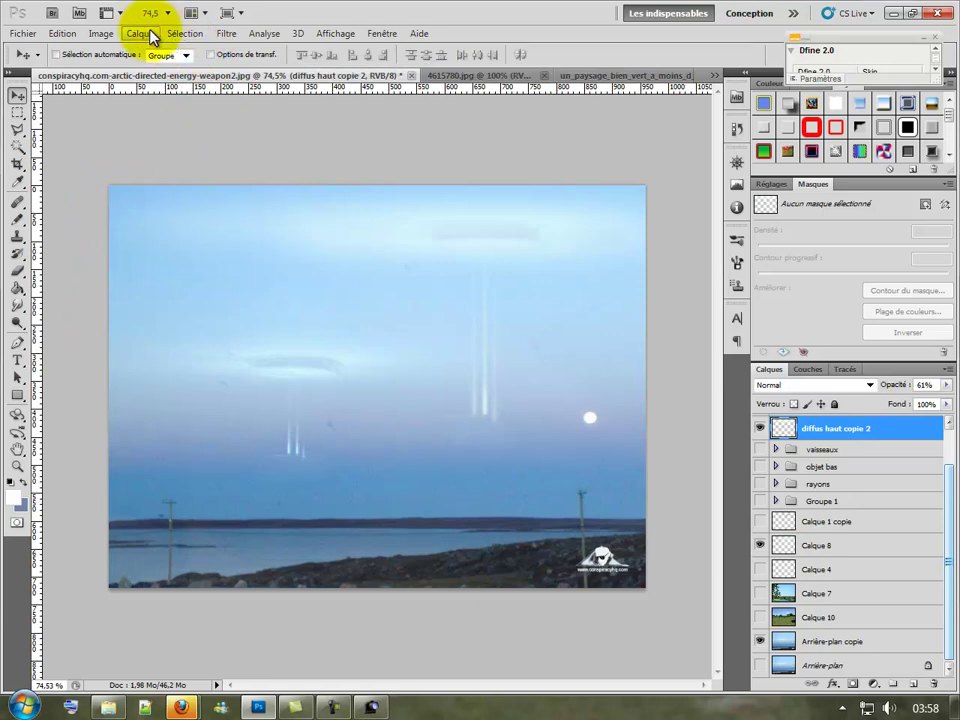
# Step: Try Négatif on the haze layer, undo it, and hide diffus haut copie 2
pyautogui.click(103, 33)
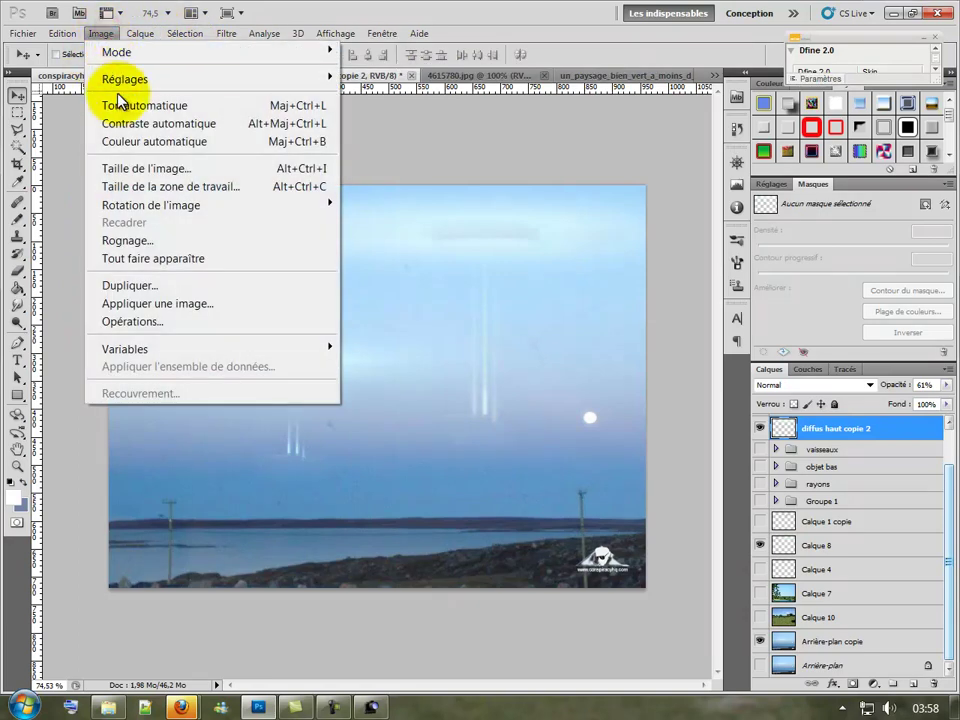
pyautogui.moveTo(125, 79)
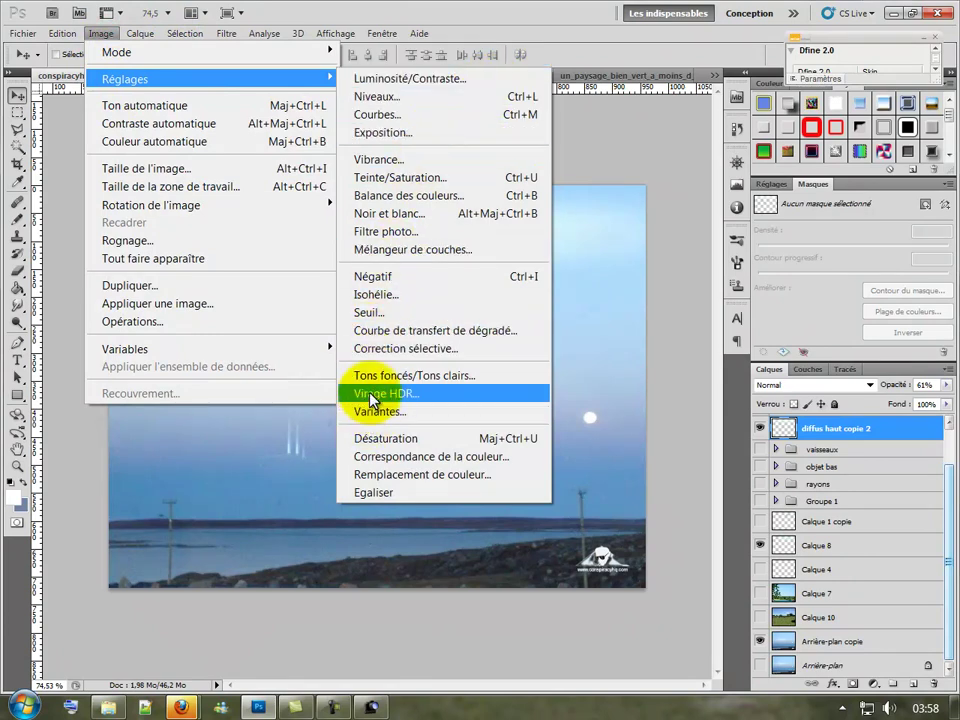
pyautogui.click(384, 277)
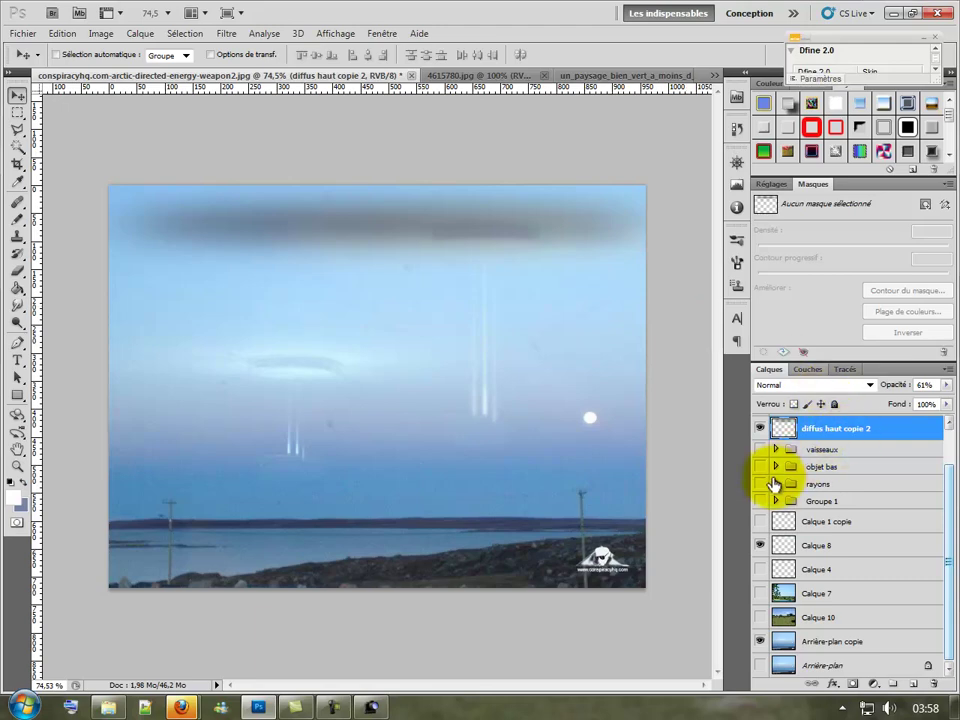
pyautogui.click(61, 34)
pyautogui.click(103, 34)
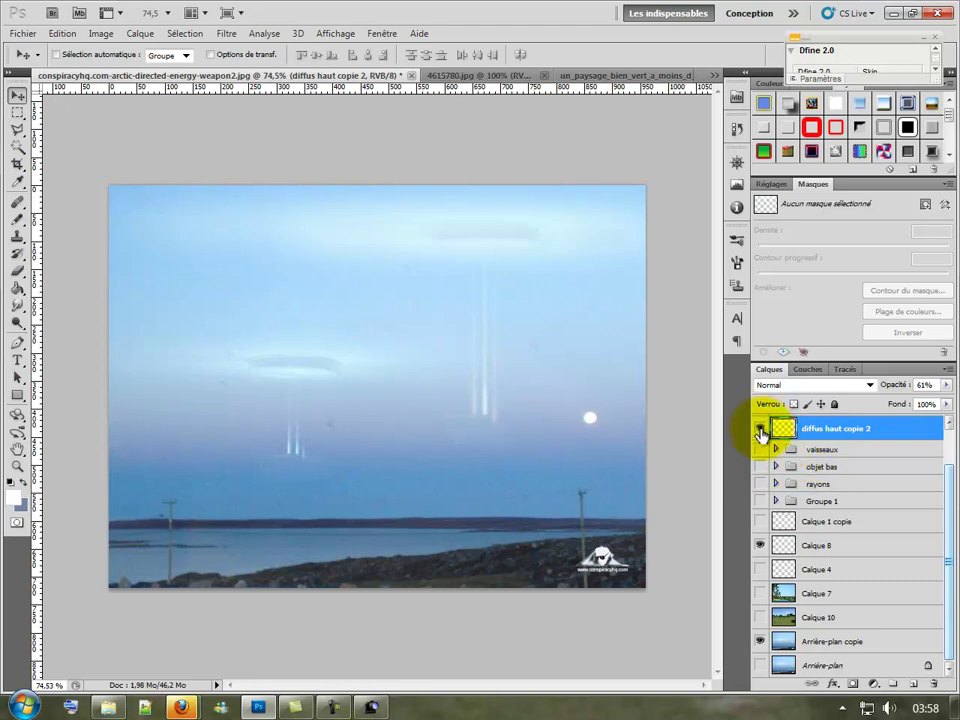
pyautogui.click(760, 429)
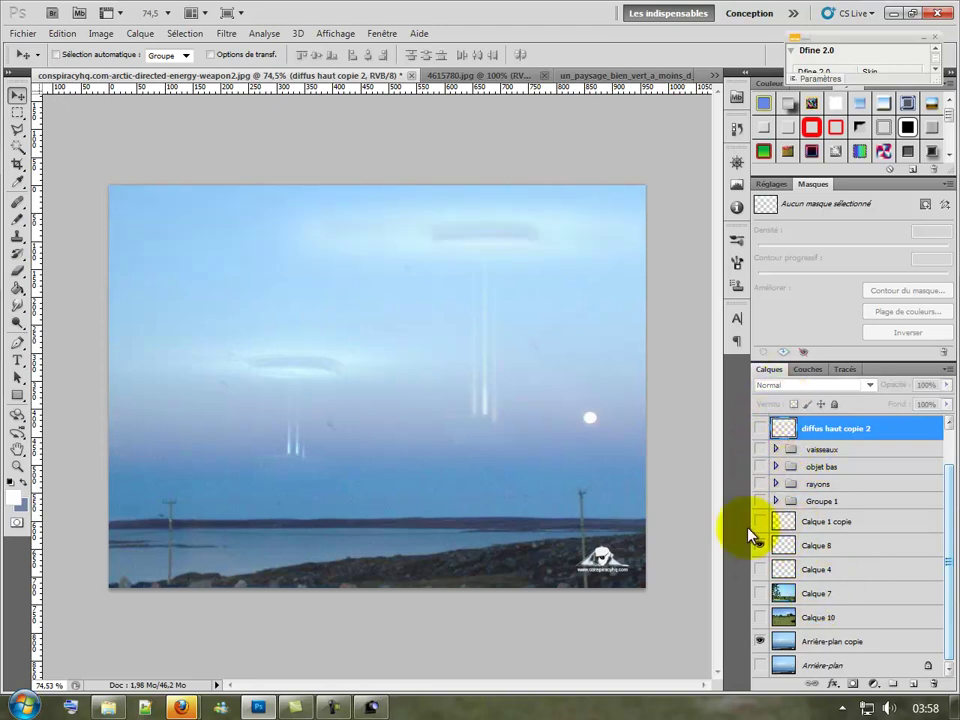
# Step: Select all and paste a merged copy of the visible layers as new layer Calque 11
pyautogui.click(190, 35)
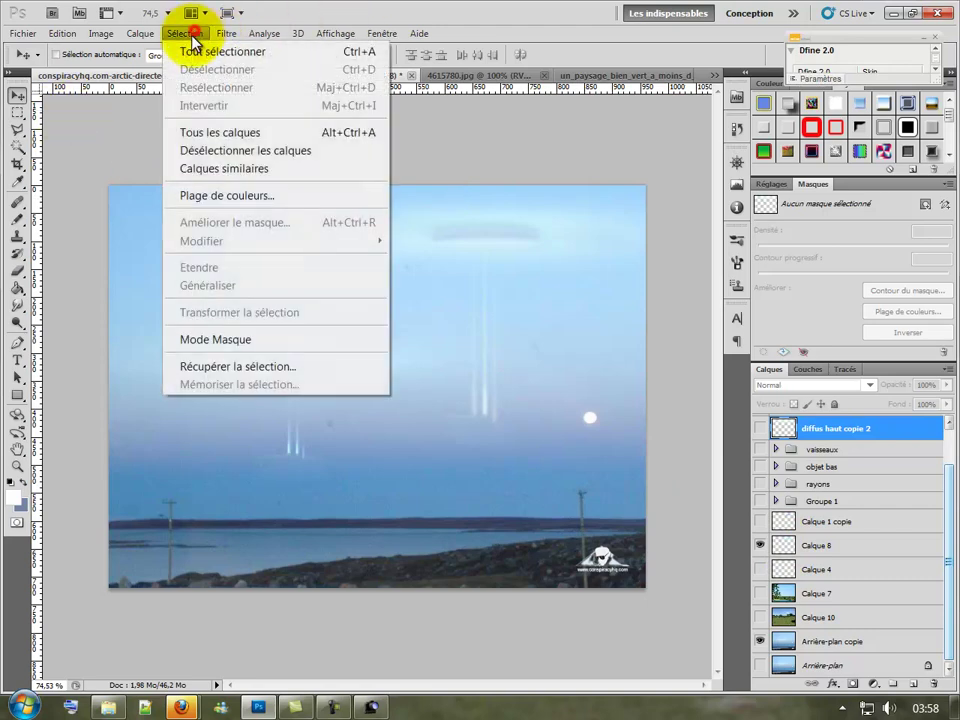
pyautogui.click(190, 51)
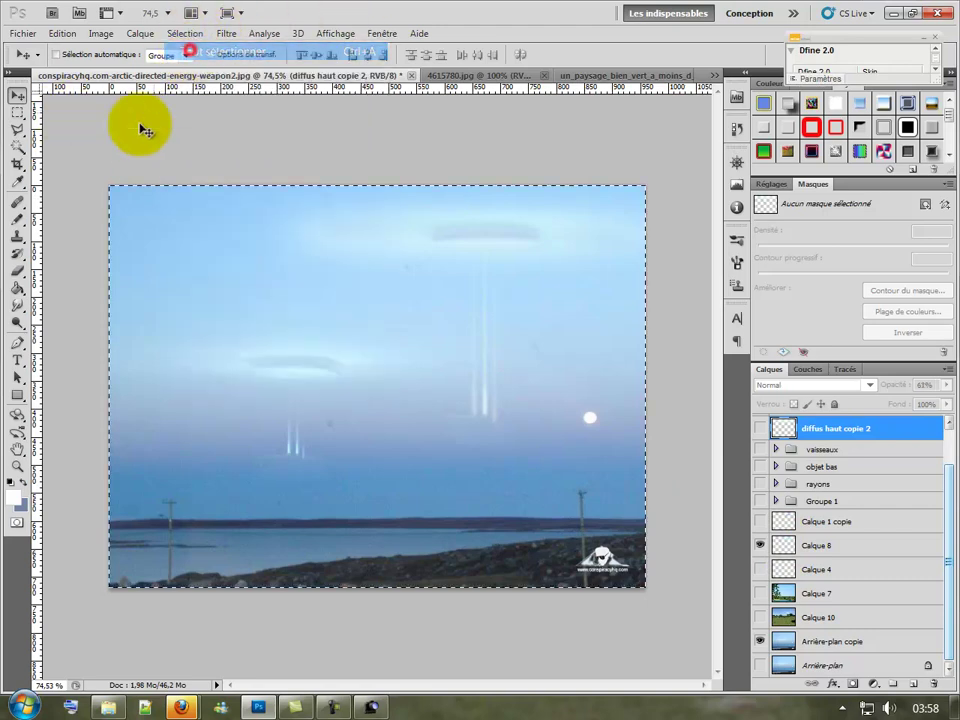
pyautogui.click(57, 35)
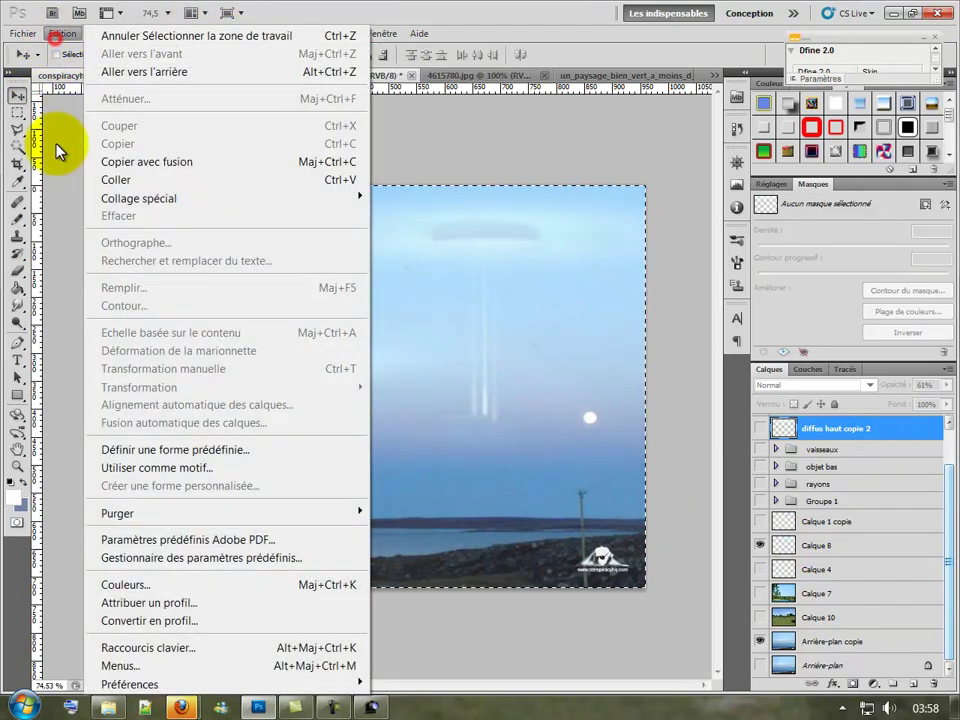
pyautogui.click(136, 164)
pyautogui.click(66, 34)
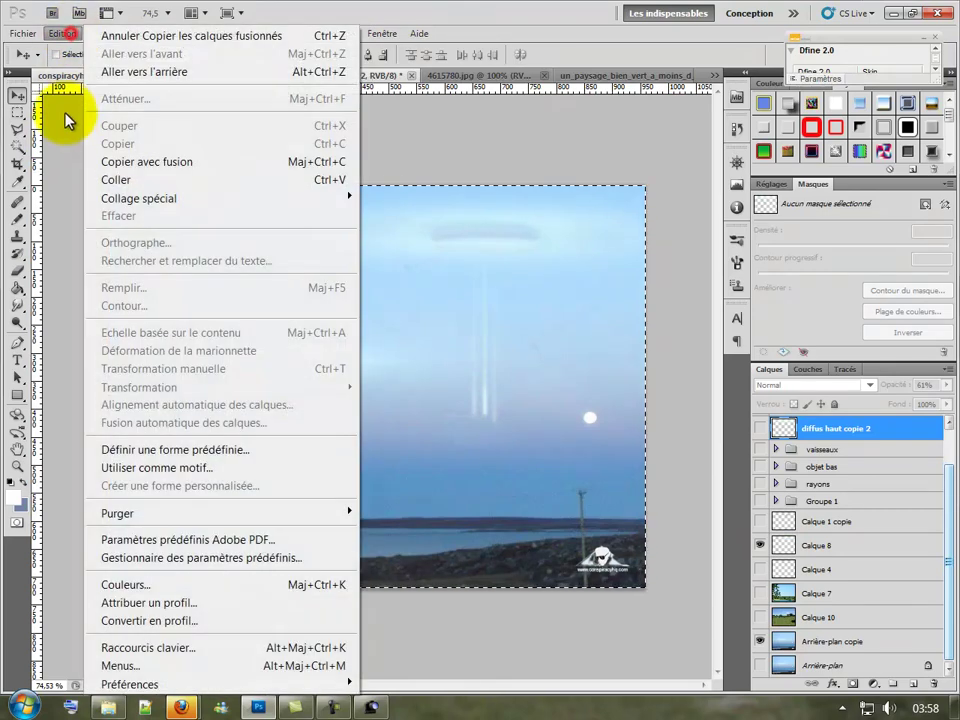
pyautogui.click(115, 181)
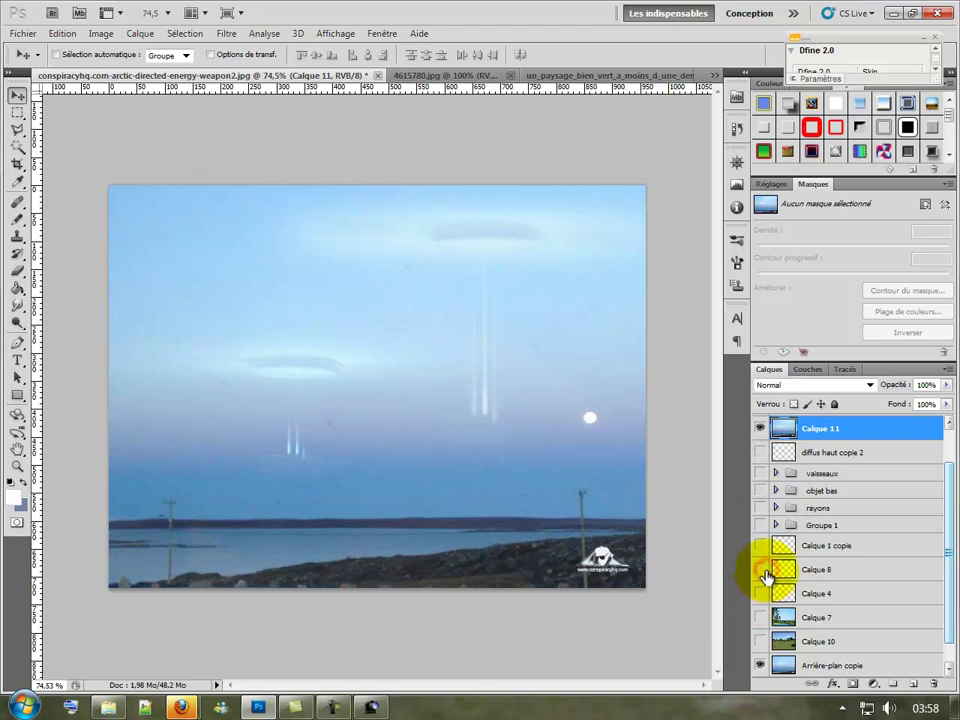
# Step: Invert Calque 11 with Image > Réglages > Négatif into a brown negative
pyautogui.scroll(-1, 765, 575)
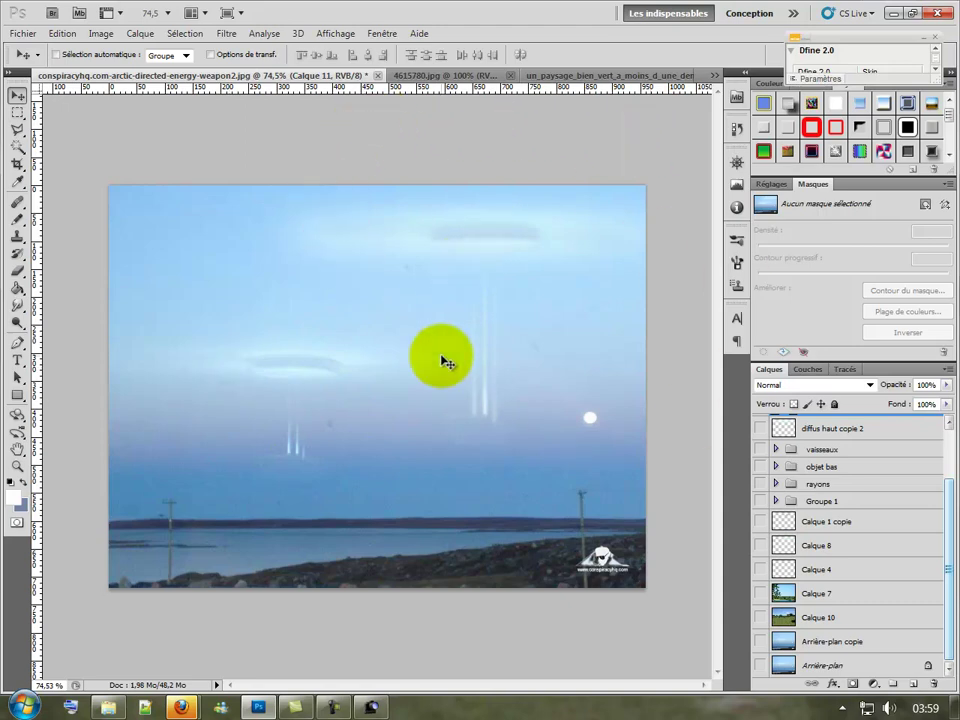
pyautogui.click(98, 37)
pyautogui.moveTo(125, 79)
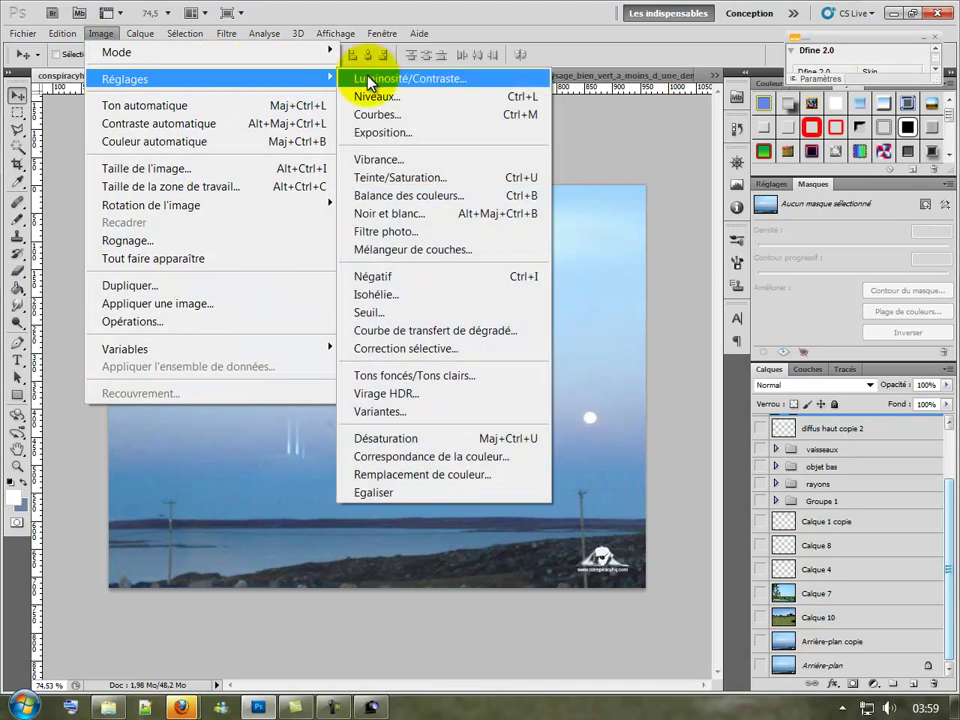
pyautogui.click(356, 279)
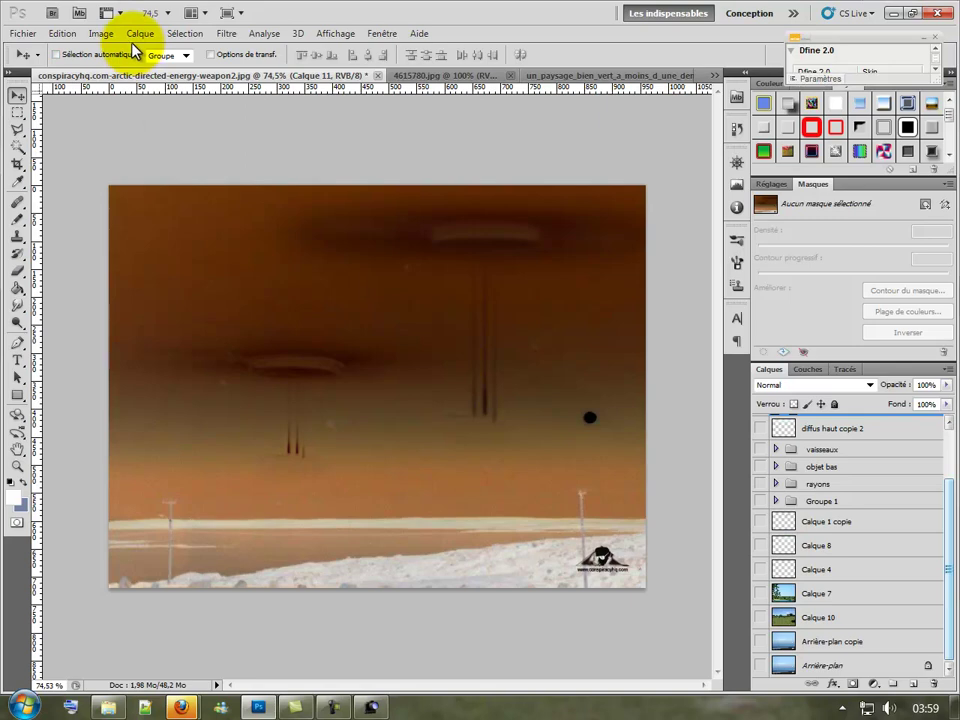
# Step: Apply a Teinte/Saturation hue shift of about +25 to Calque 11, turning the sky olive-yellow
pyautogui.click(101, 33)
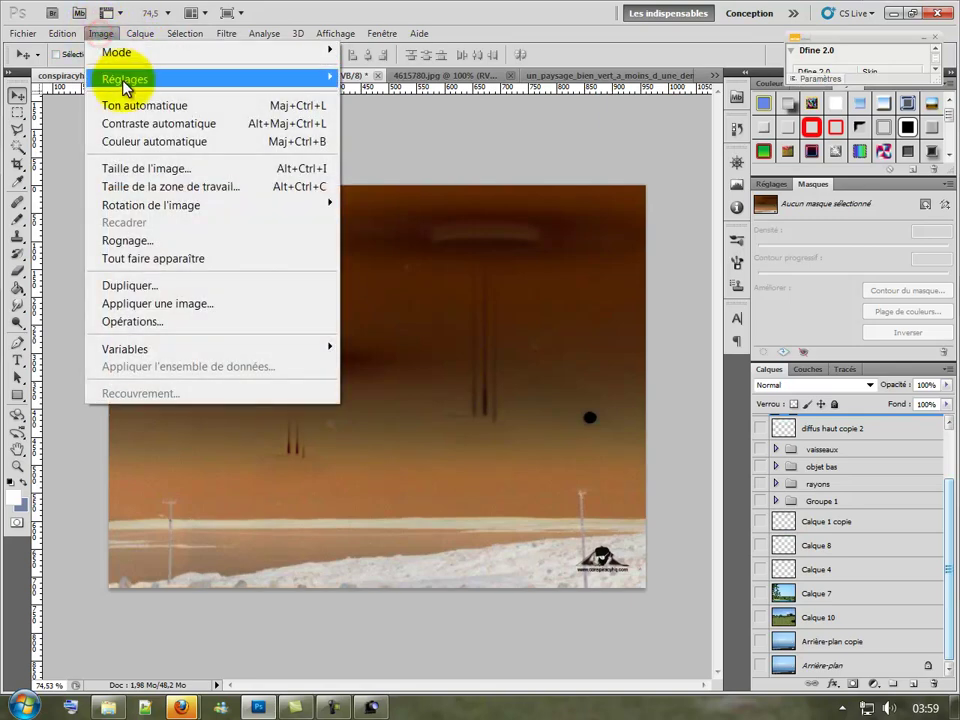
pyautogui.click(443, 176)
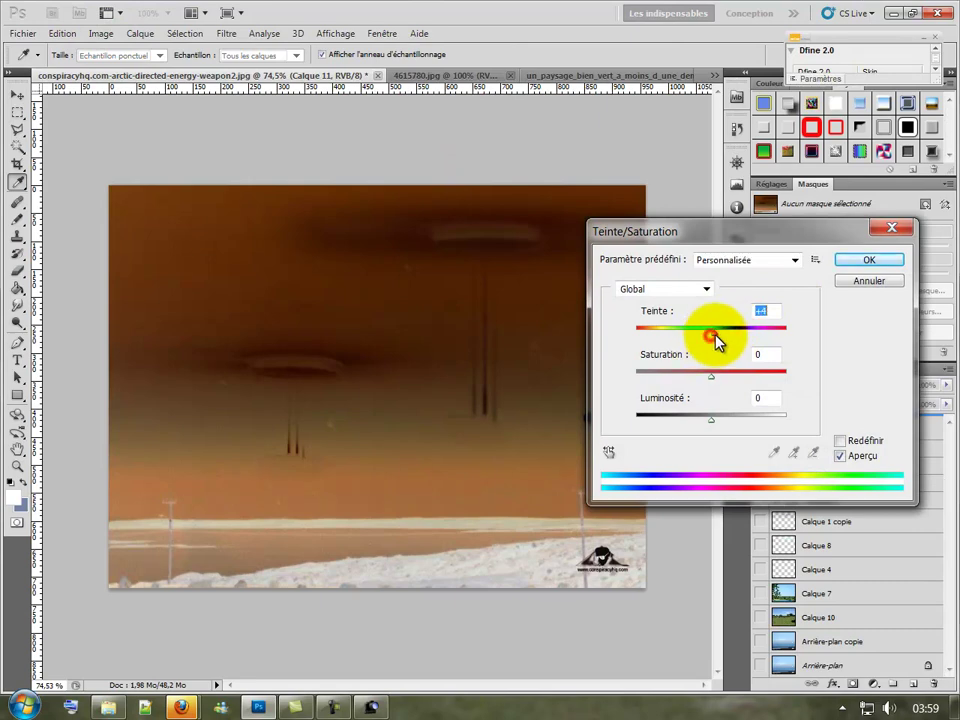
pyautogui.moveTo(716, 341)
pyautogui.mouseDown()
pyautogui.moveTo(733, 333)
pyautogui.moveTo(632, 313)
pyautogui.moveTo(729, 300)
pyautogui.mouseUp()
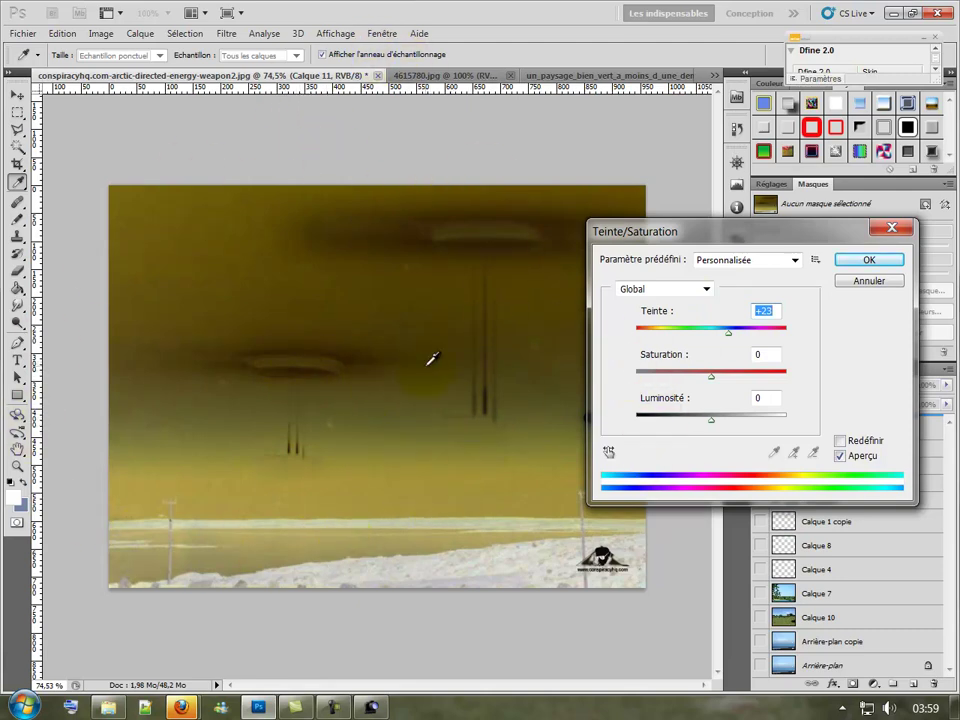
pyautogui.click(861, 262)
# Step: Undo the Teinte/Saturation change and step back once more to remove the inversion
pyautogui.press('v')
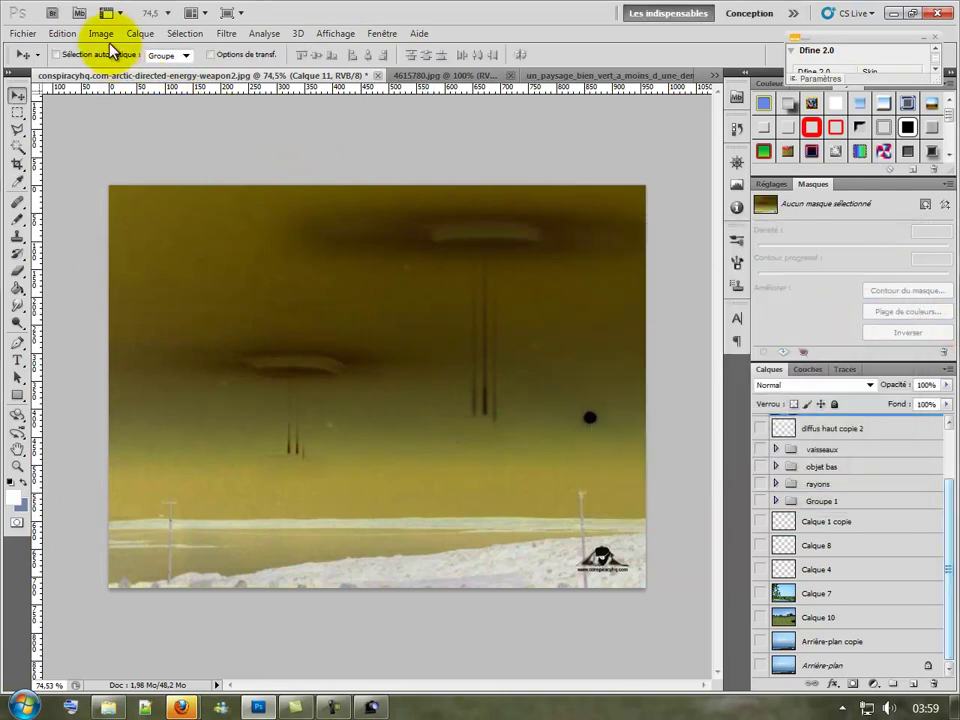
pyautogui.click(100, 34)
pyautogui.moveTo(62, 33)
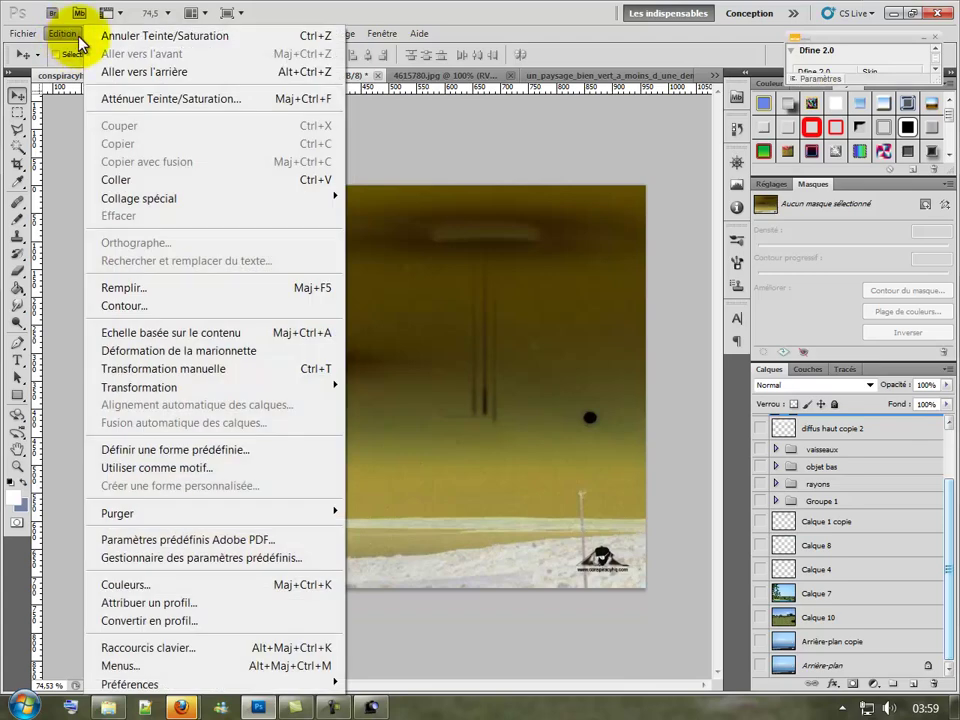
pyautogui.click(105, 37)
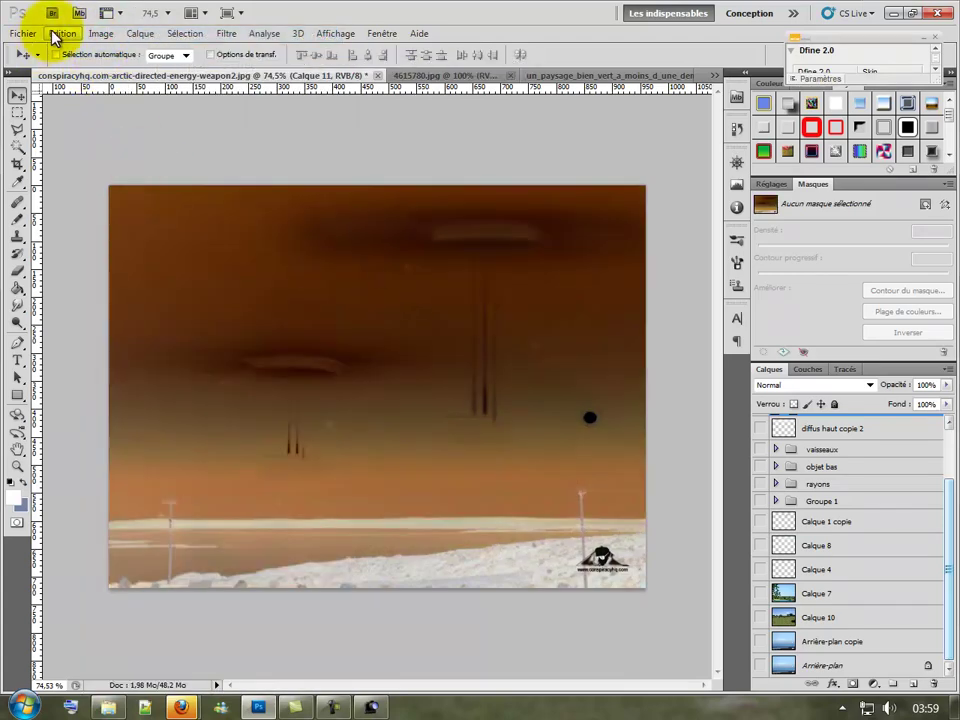
pyautogui.click(62, 33)
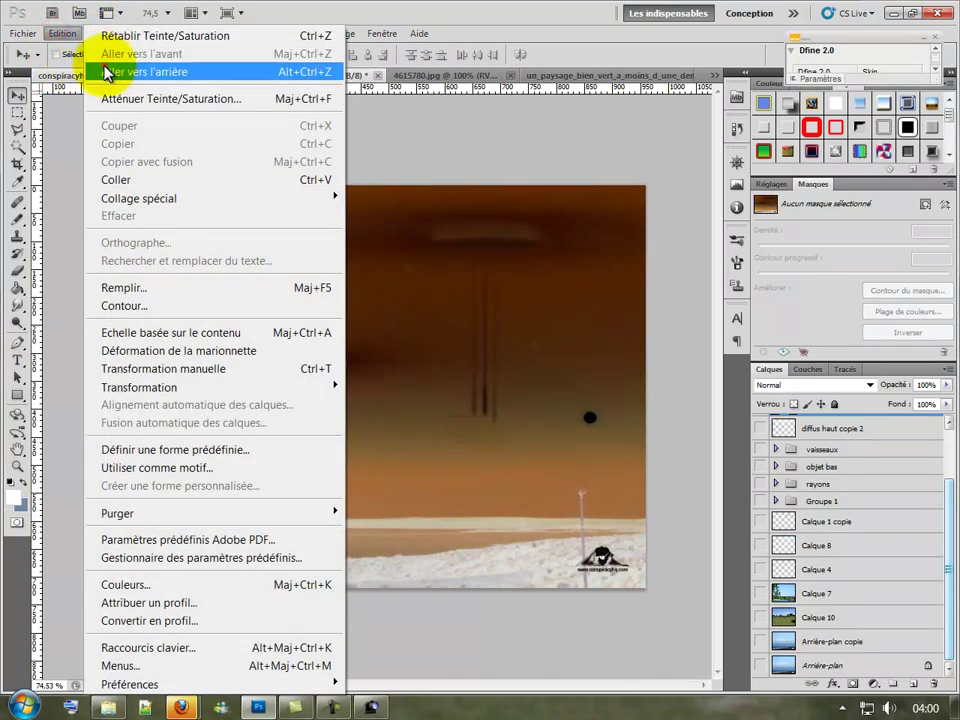
pyautogui.click(104, 71)
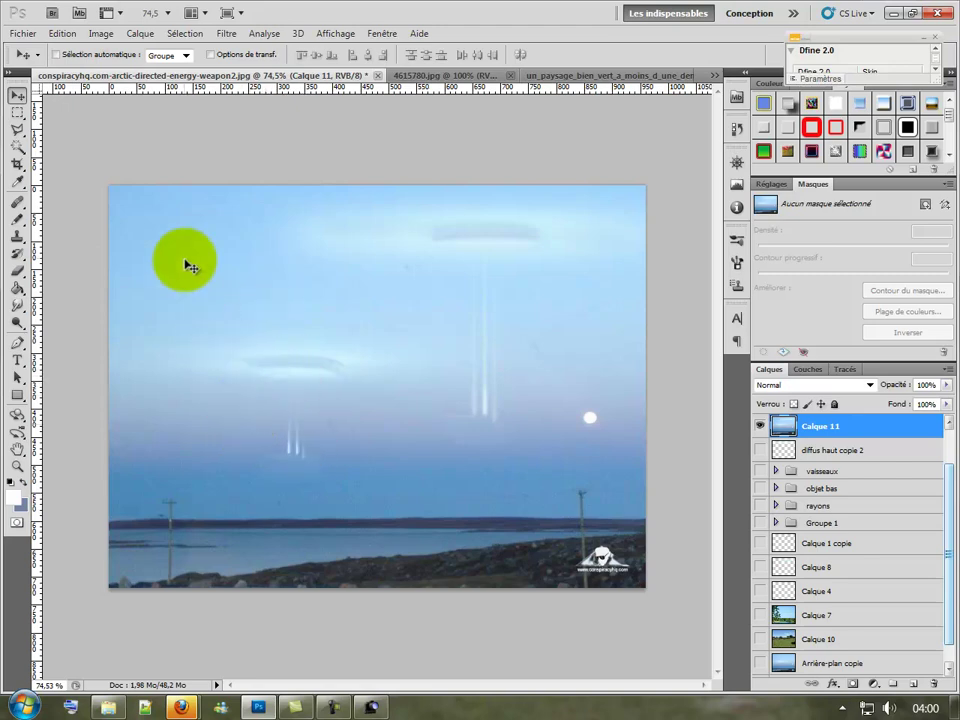
# Step: Zoom in and out on the restored blue Arctic scene to inspect the faint saucers
pyautogui.scroll(3, 258, 402)
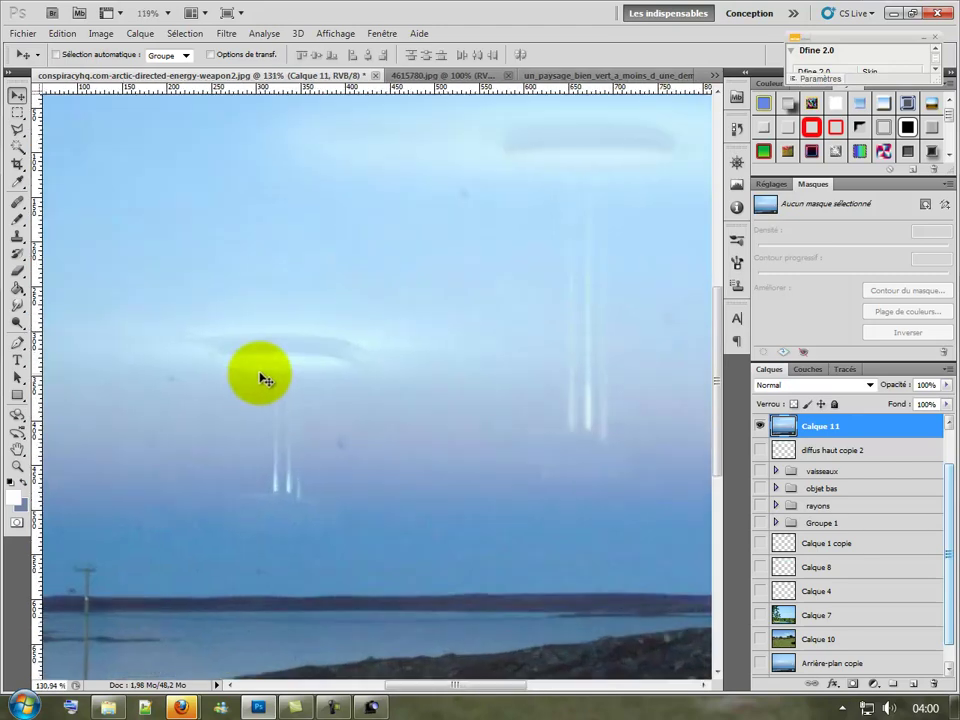
pyautogui.scroll(2, 263, 379)
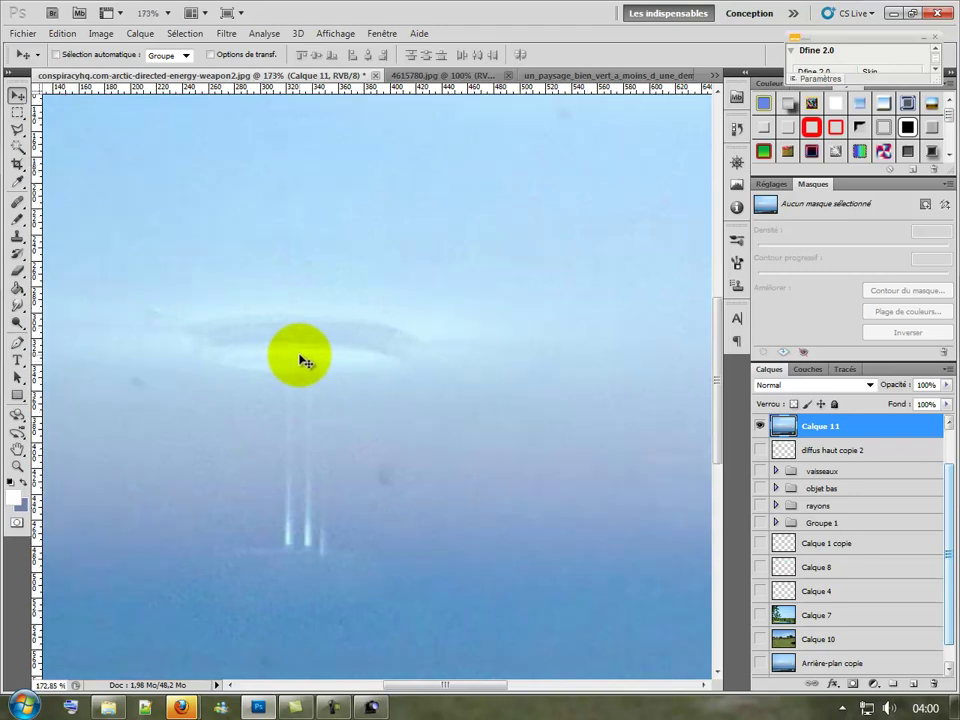
pyautogui.scroll(-2, 303, 361)
pyautogui.scroll(-2, 303, 361)
pyautogui.scroll(-2, 303, 361)
pyautogui.scroll(1, 303, 361)
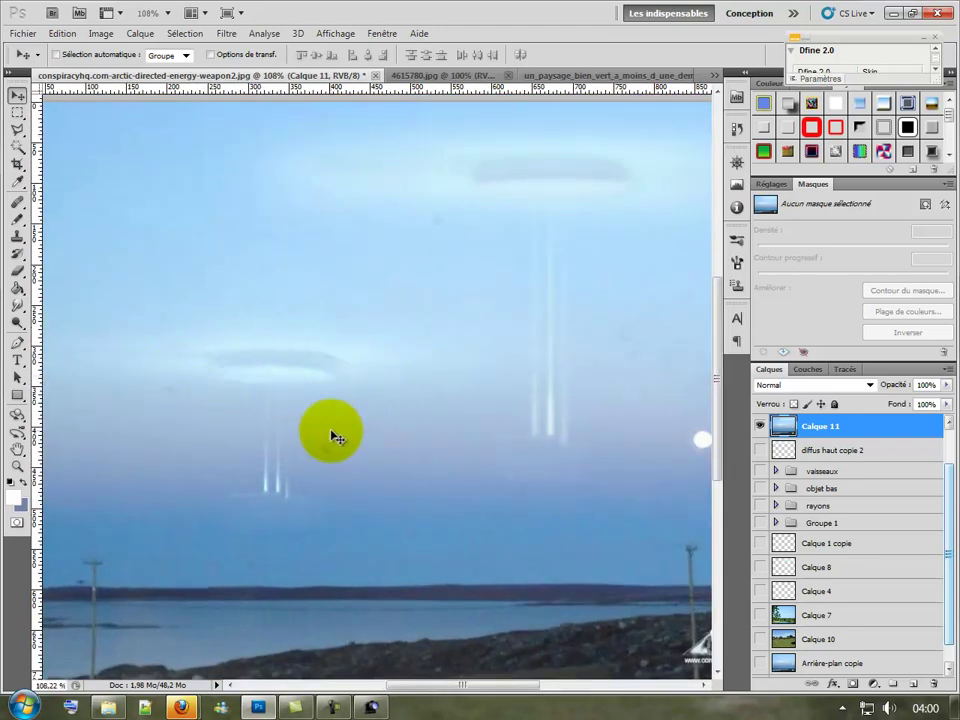
pyautogui.scroll(-1, 330, 420)
pyautogui.scroll(1, 372, 410)
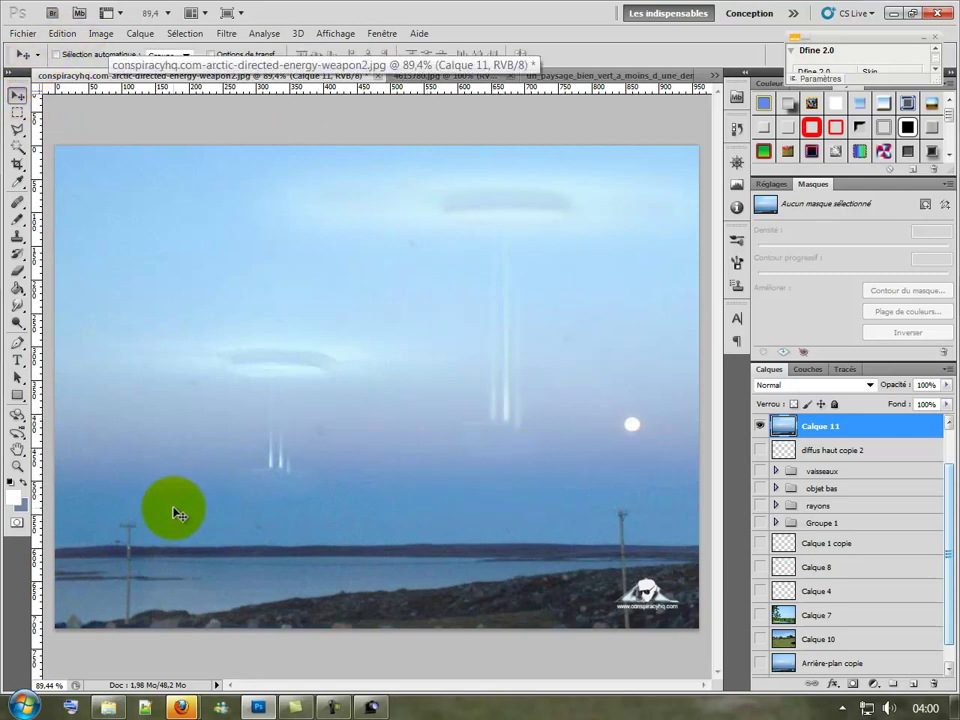
pyautogui.keyDown('alt'); pyautogui.scroll(2, 240, 415); pyautogui.keyUp('alt')
pyautogui.scroll(1, 238, 415)
pyautogui.scroll(2, 238, 415)
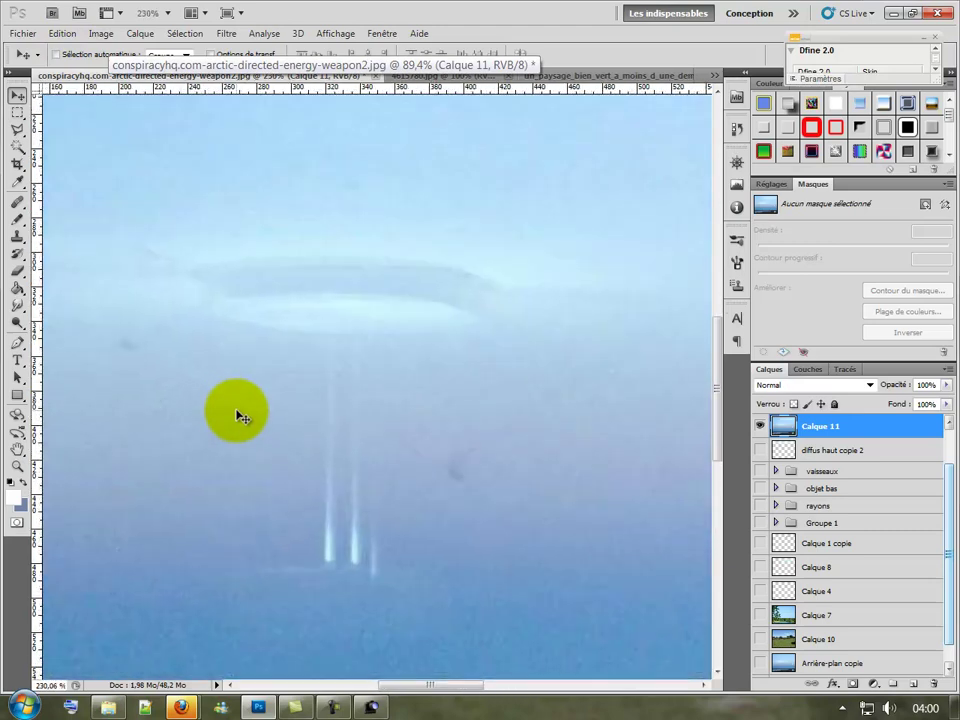
pyautogui.scroll(-2, 578, 428)
pyautogui.scroll(-2, 560, 385)
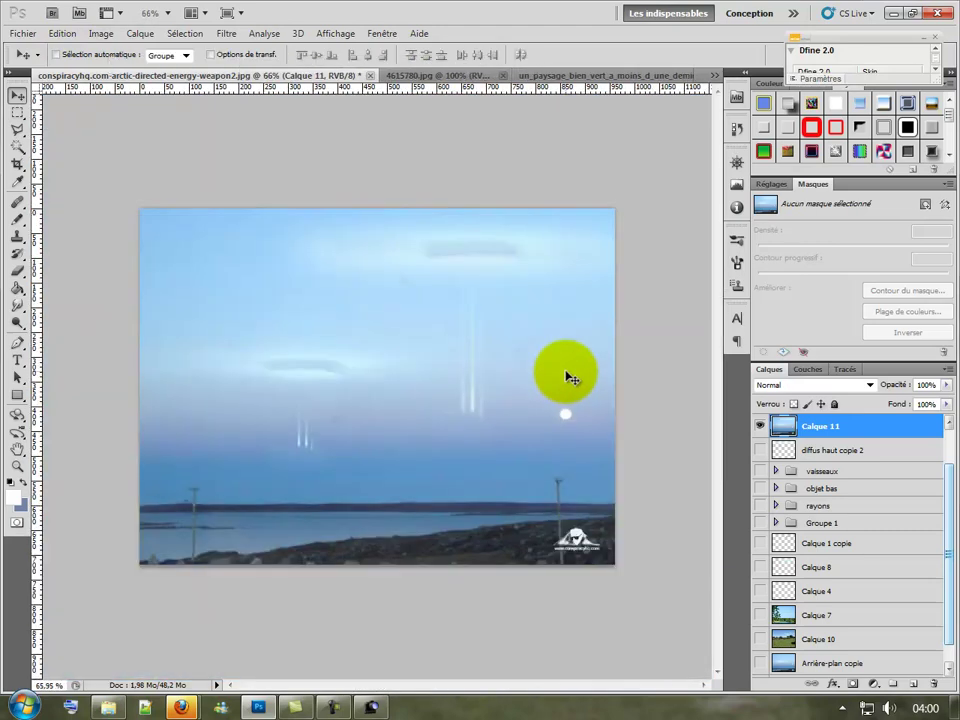
# Step: Invert Calque 11 with Négatif again and zoom in and out to examine the dark saucers and beams
pyautogui.click(100, 33)
pyautogui.moveTo(124, 78)
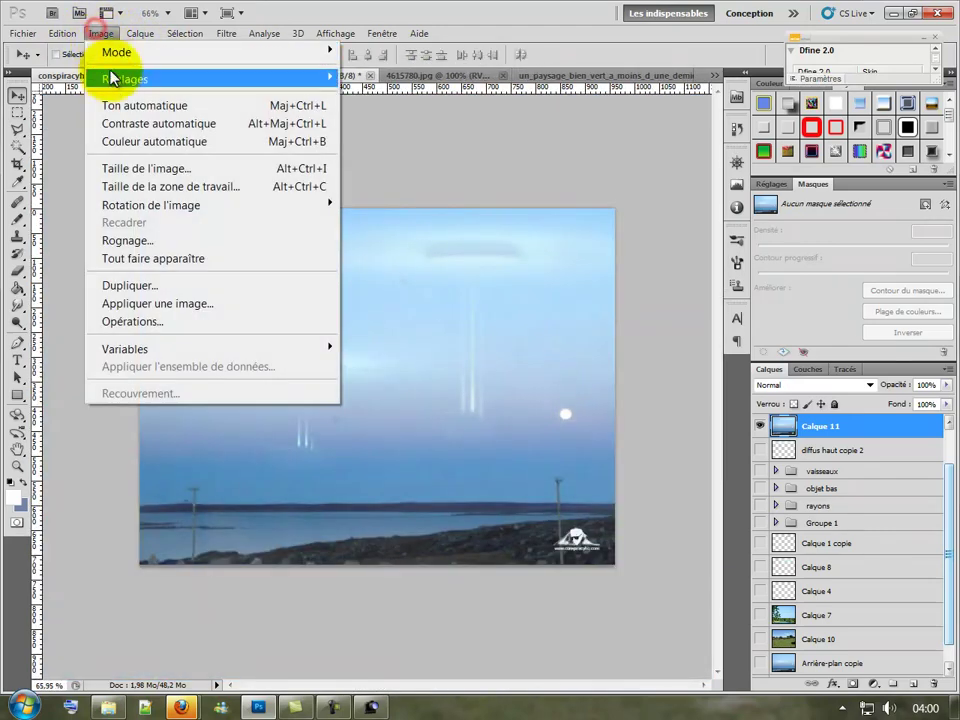
pyautogui.click(400, 276)
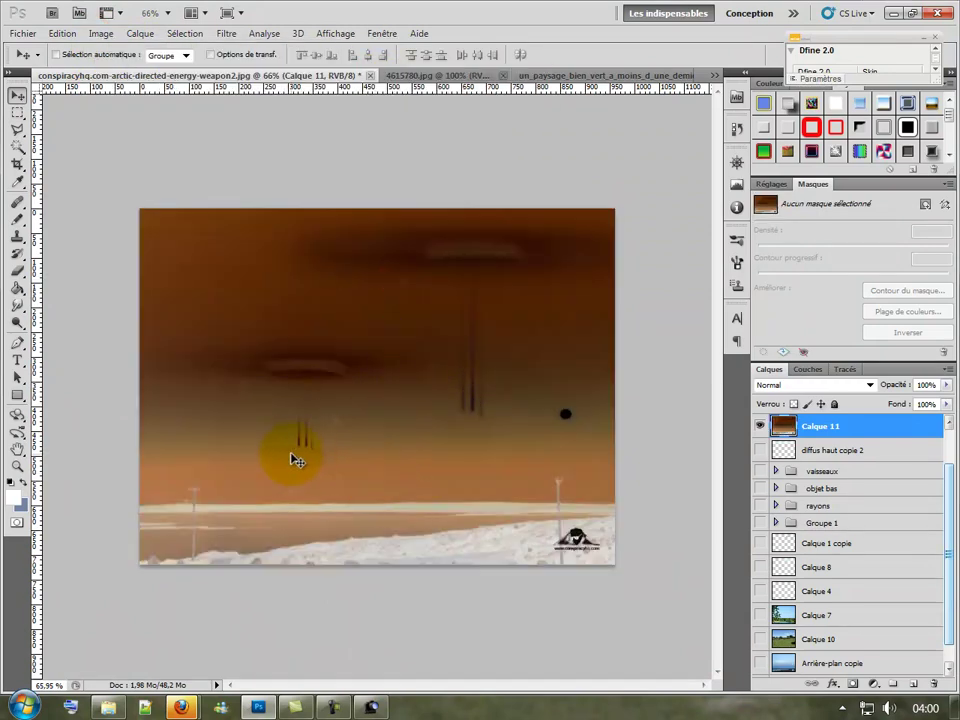
pyautogui.scroll(1, 463, 425)
pyautogui.scroll(2, 490, 440)
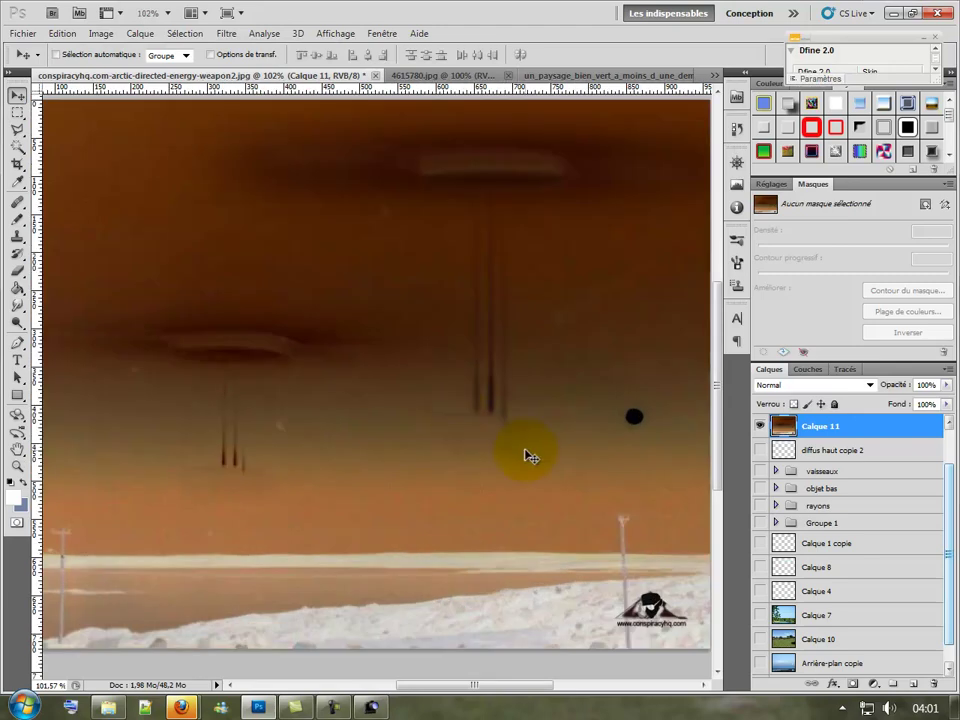
pyautogui.scroll(2, 416, 441)
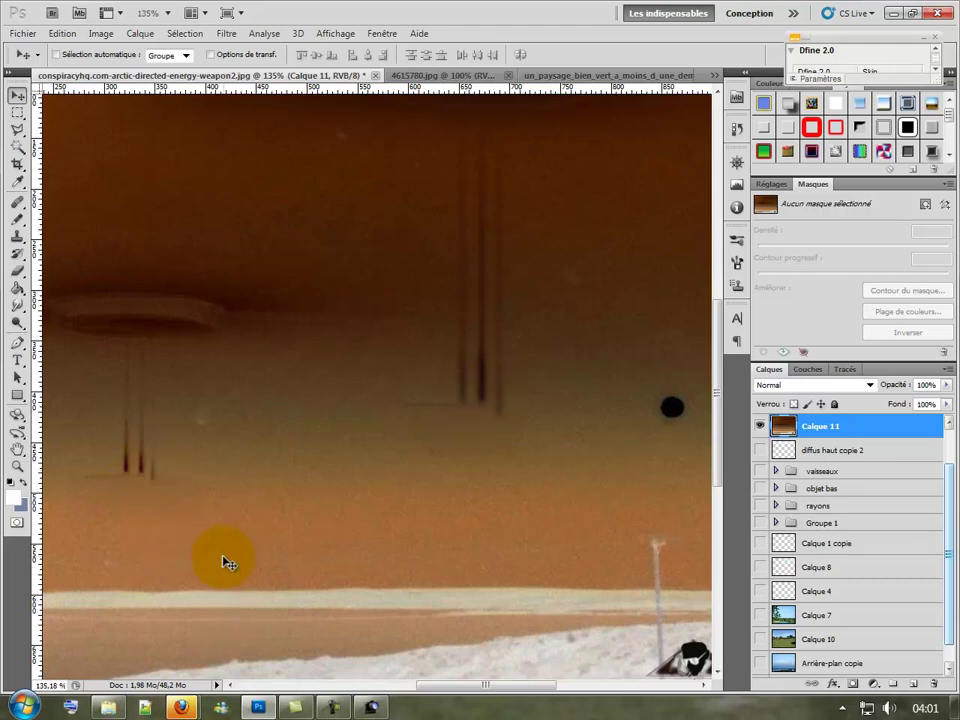
pyautogui.scroll(2, 276, 482)
pyautogui.scroll(2, 276, 482)
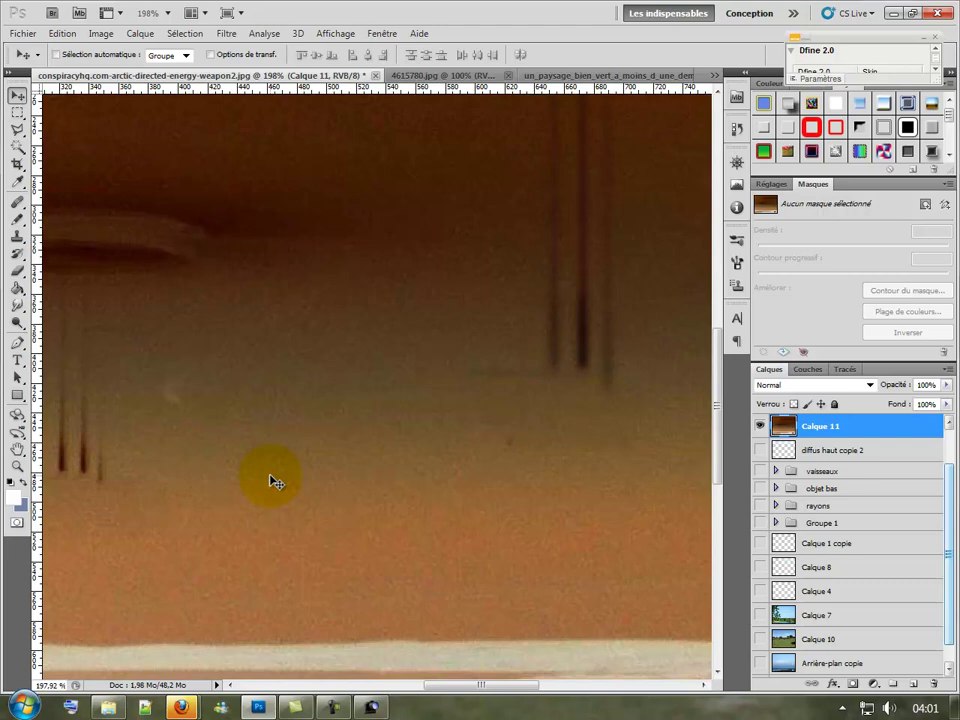
pyautogui.scroll(-2, 276, 482)
pyautogui.scroll(-2, 276, 482)
pyautogui.scroll(-6, 276, 482)
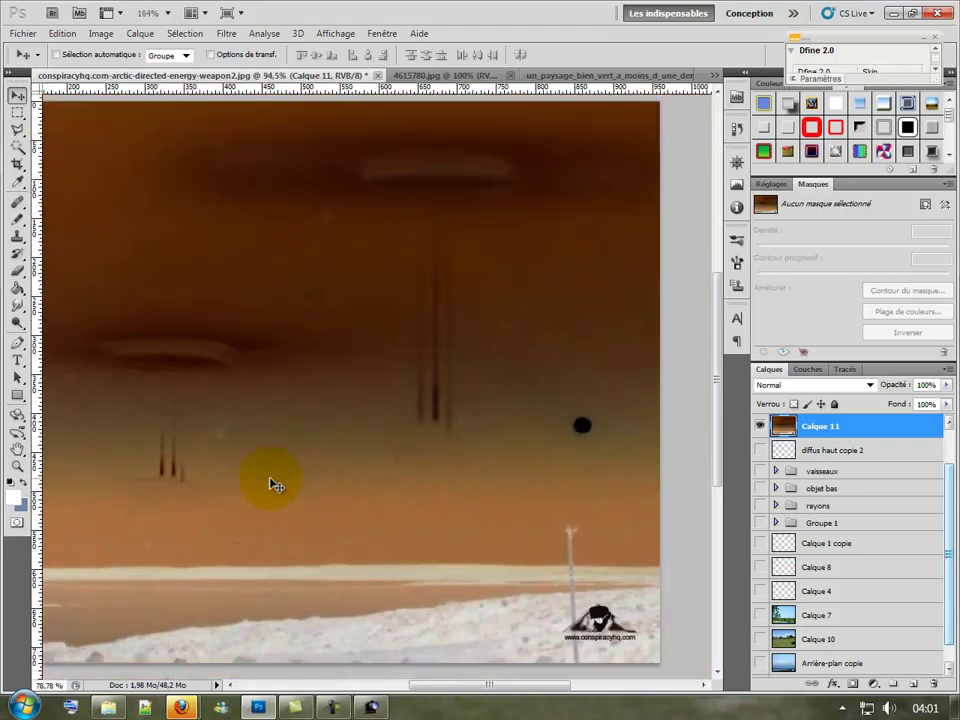
pyautogui.scroll(-1, 276, 484)
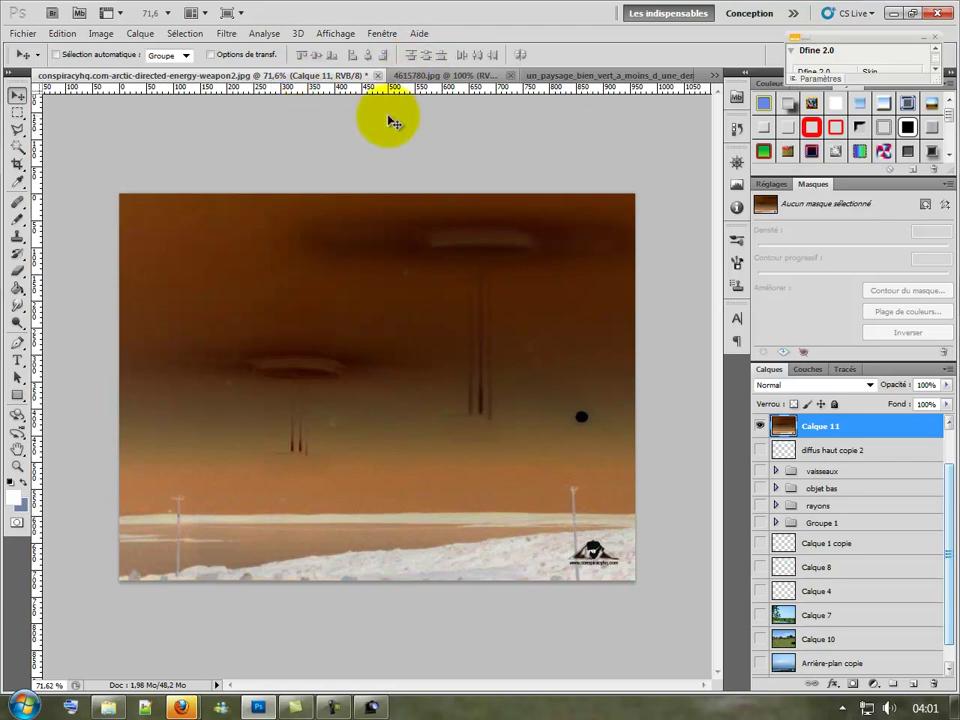
pyautogui.click(326, 703)
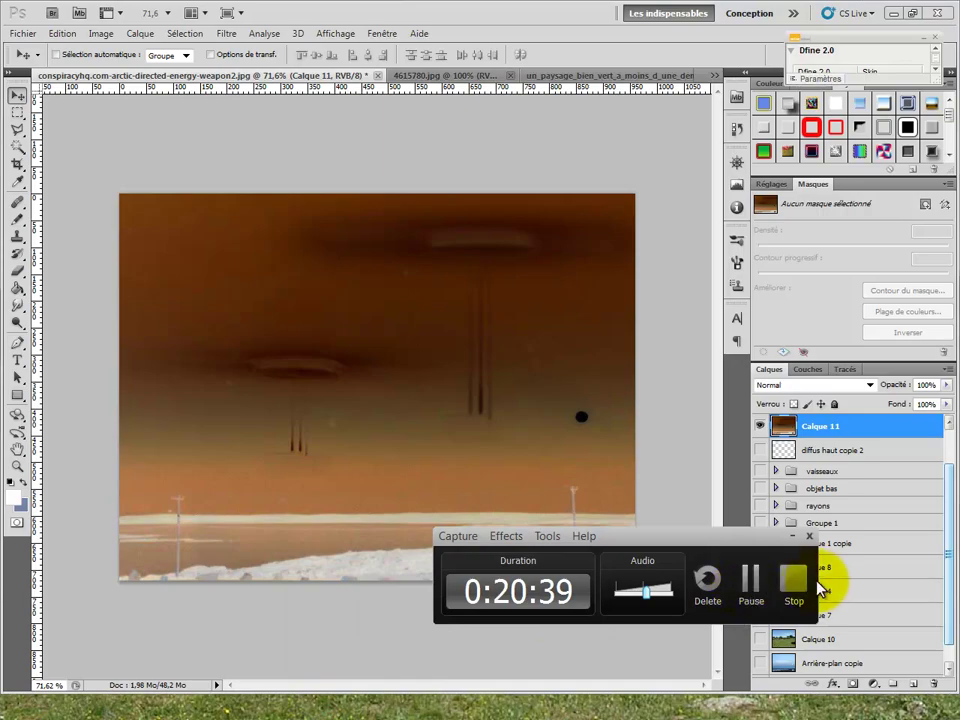